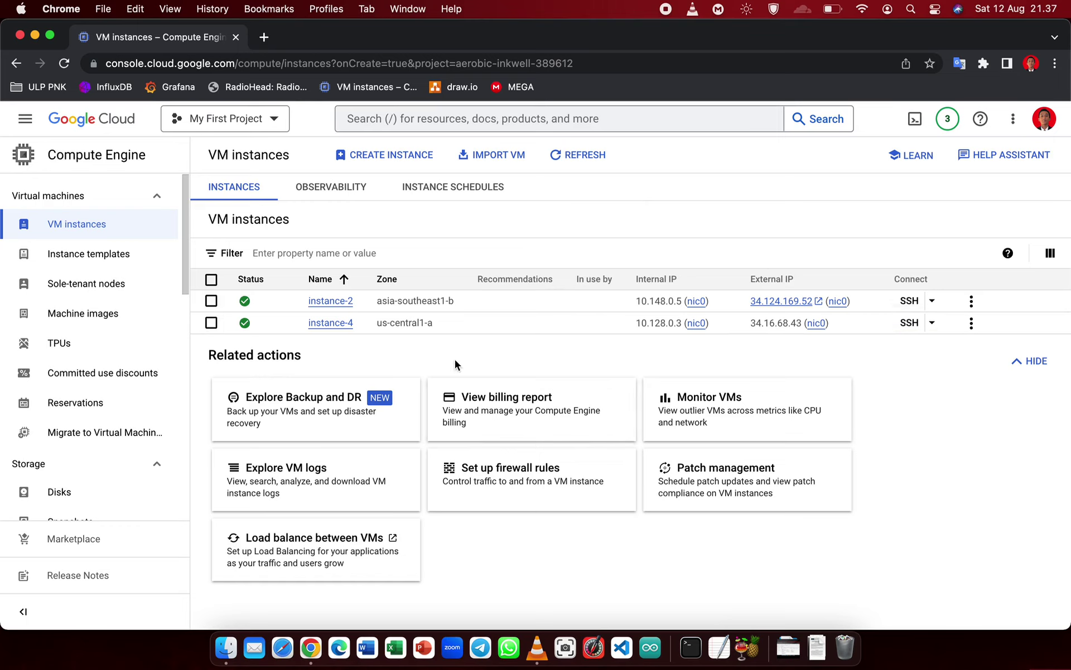
- Start an SSH-in-browser session to instance-4 and move its popup window aside
{"action": "left_click", "coordinate": [910, 324]}
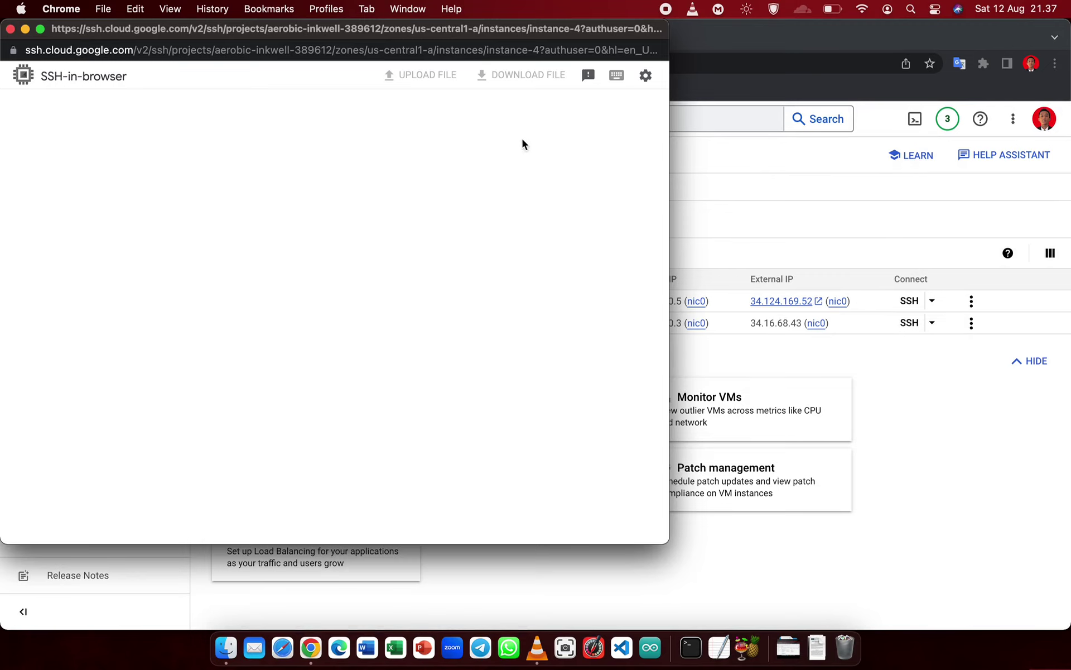
{"action": "left_click_drag", "start_coordinate": [431, 34], "coordinate": [492, 46]}
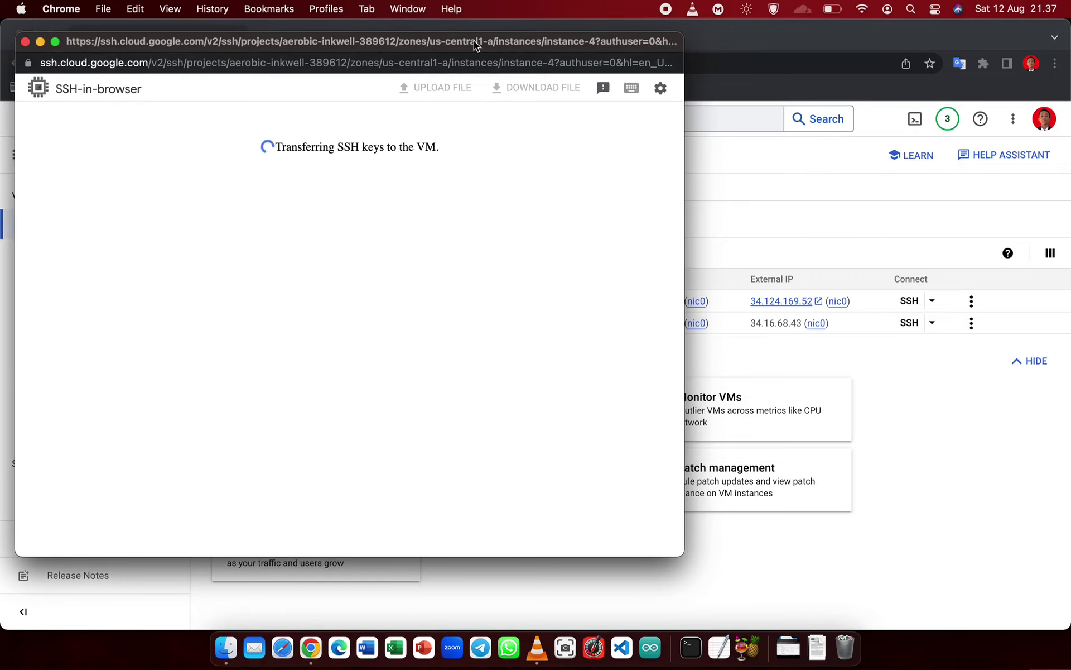
{"action": "mouse_move", "coordinate": [473, 40]}
{"action": "left_mouse_down"}
{"action": "mouse_move", "coordinate": [458, 26]}
{"action": "mouse_move", "coordinate": [468, 50]}
{"action": "mouse_move", "coordinate": [458, 47]}
{"action": "left_mouse_up"}
- Search Google for 'download grafana' in a new tab and open the Grafana Labs download result
{"action": "left_click", "coordinate": [712, 173]}
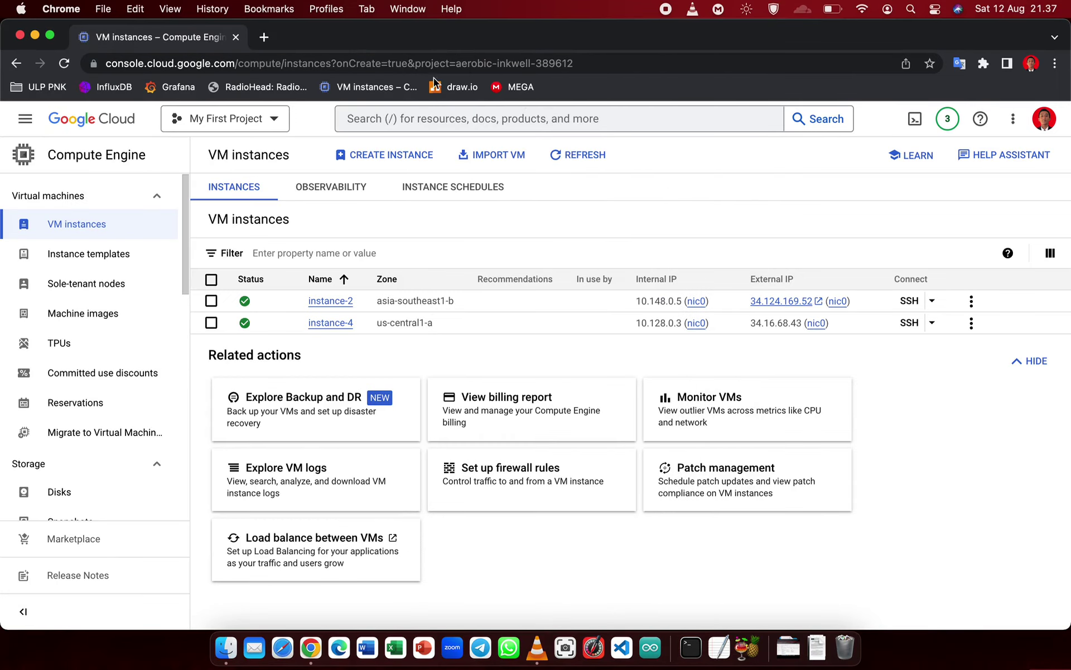
{"action": "left_click", "coordinate": [265, 37]}
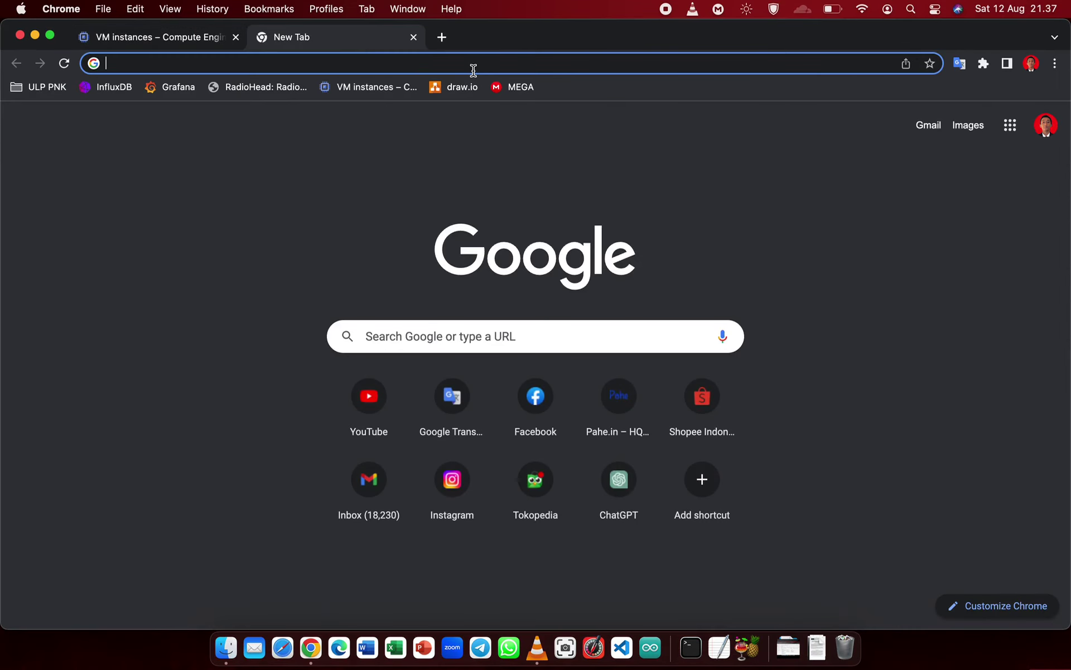
{"action": "type", "text": "download"}
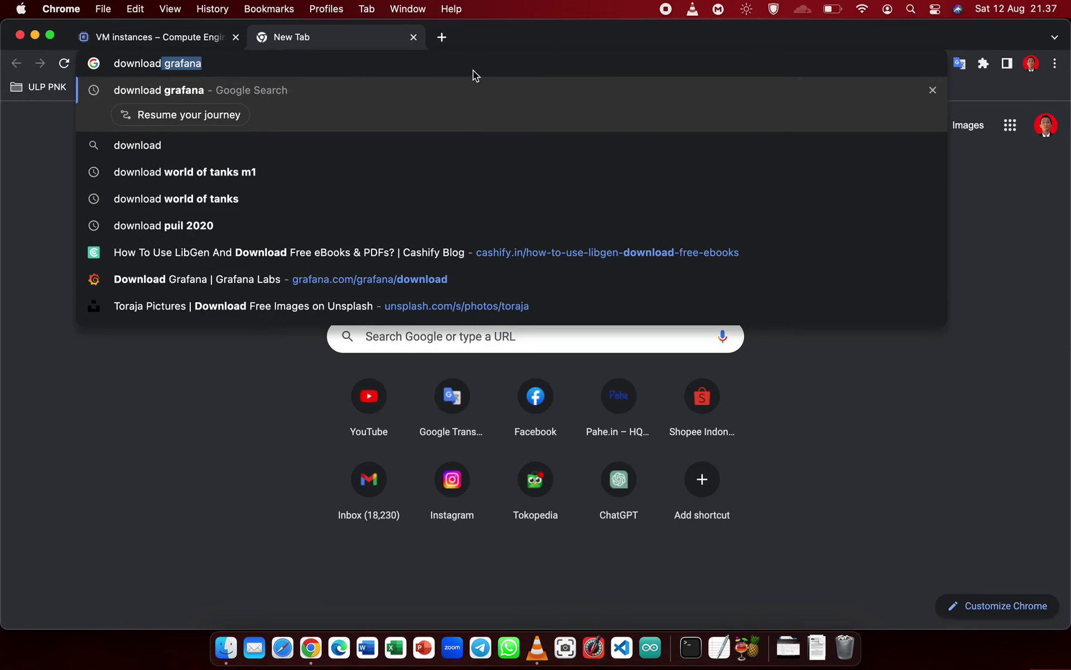
{"action": "key", "text": "Return"}
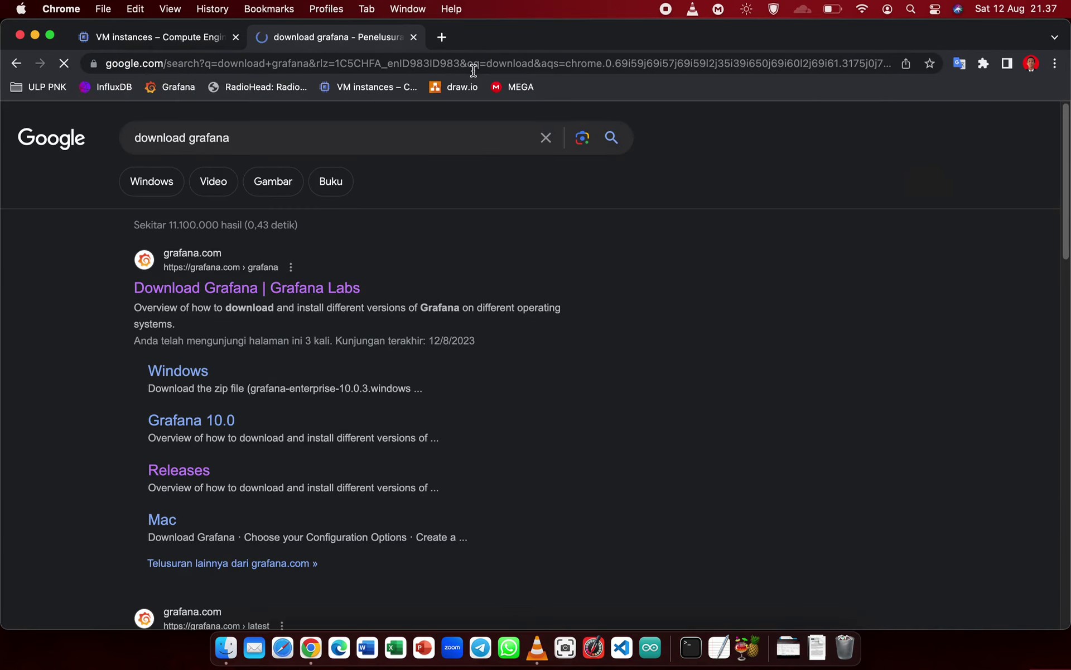
{"action": "left_click", "coordinate": [193, 294]}
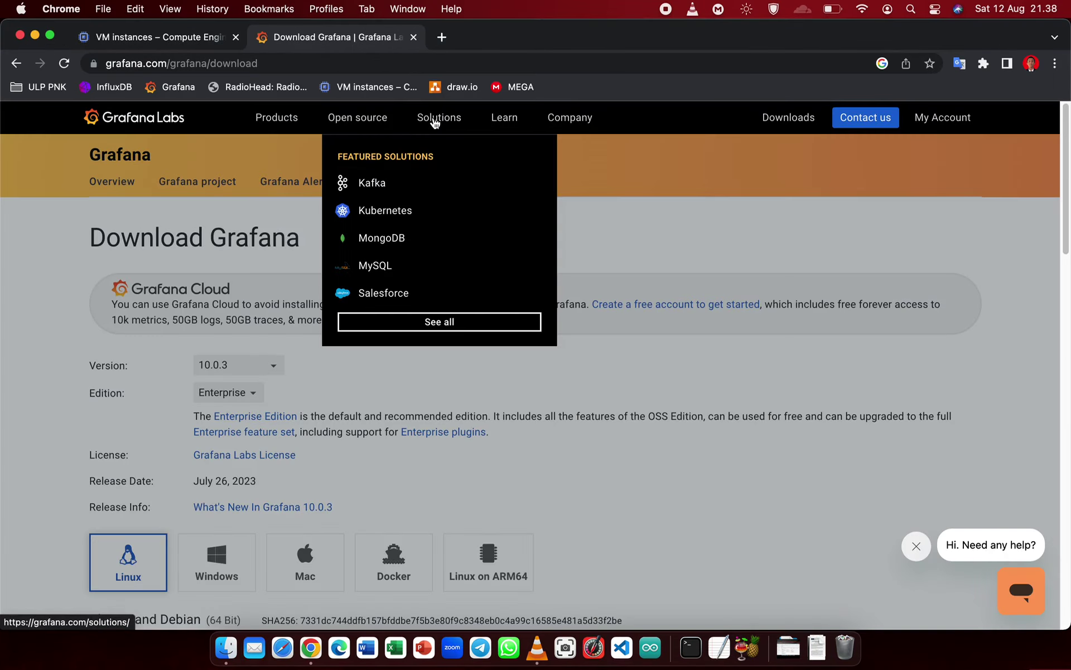
- Set the download page to the OSS edition with version 10.0.3
{"action": "scroll", "coordinate": [521, 288], "scroll_direction": "down", "scroll_amount": 3}
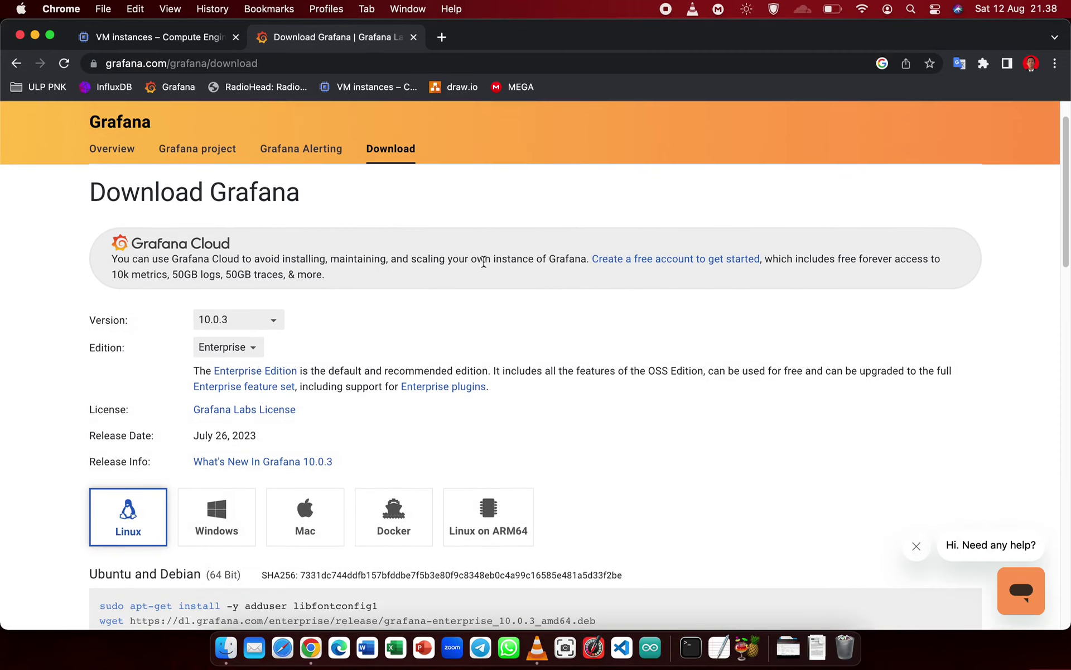
{"action": "scroll", "coordinate": [441, 311], "scroll_direction": "up", "scroll_amount": 3}
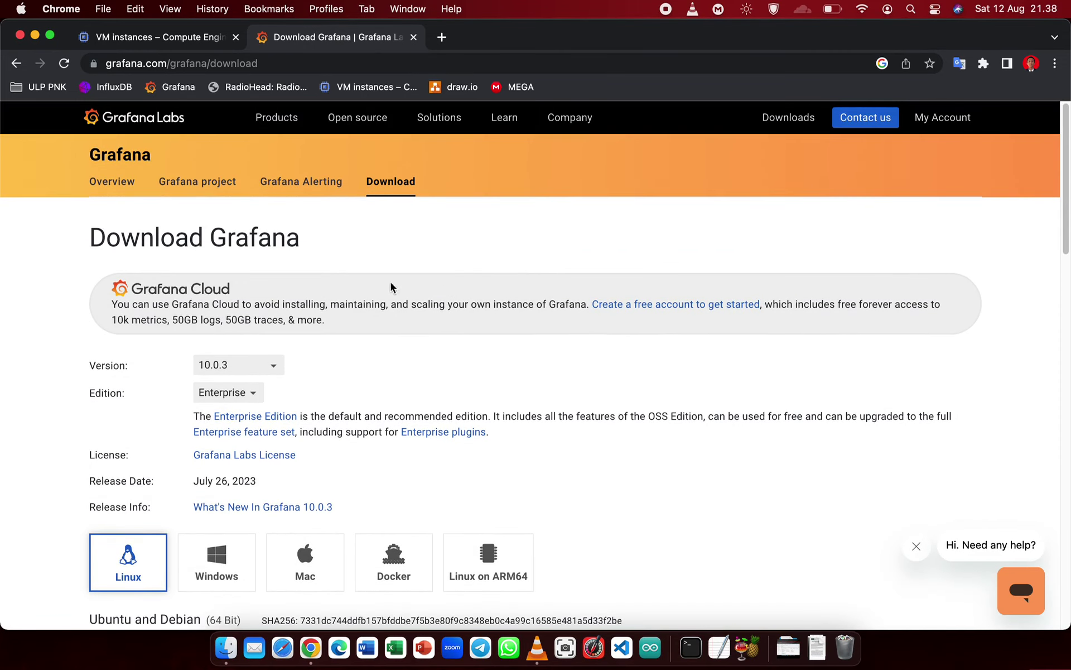
{"action": "scroll", "coordinate": [390, 288], "scroll_direction": "down", "scroll_amount": 3}
{"action": "scroll", "coordinate": [391, 286], "scroll_direction": "down", "scroll_amount": 5}
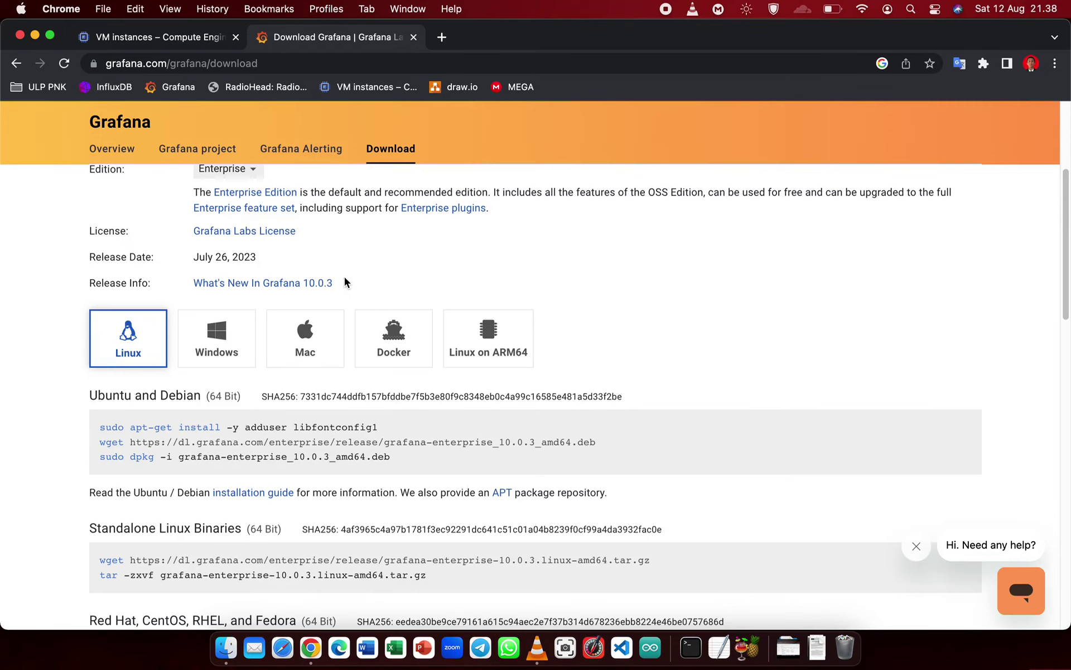
{"action": "scroll", "coordinate": [344, 277], "scroll_direction": "up", "scroll_amount": 3}
{"action": "left_click", "coordinate": [199, 241]}
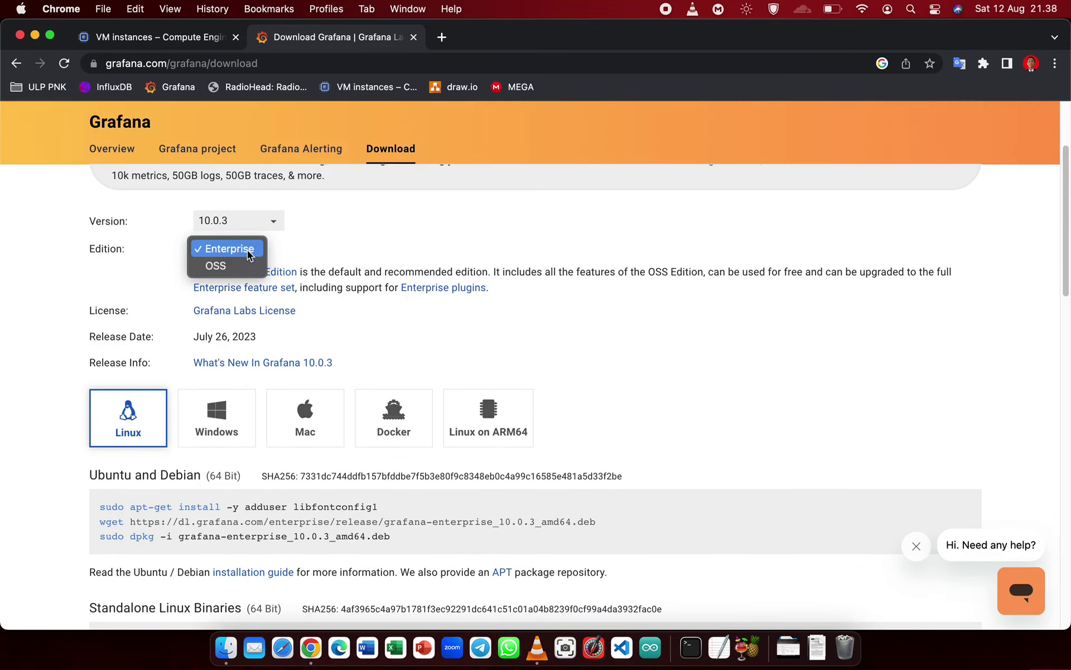
{"action": "left_click", "coordinate": [243, 267]}
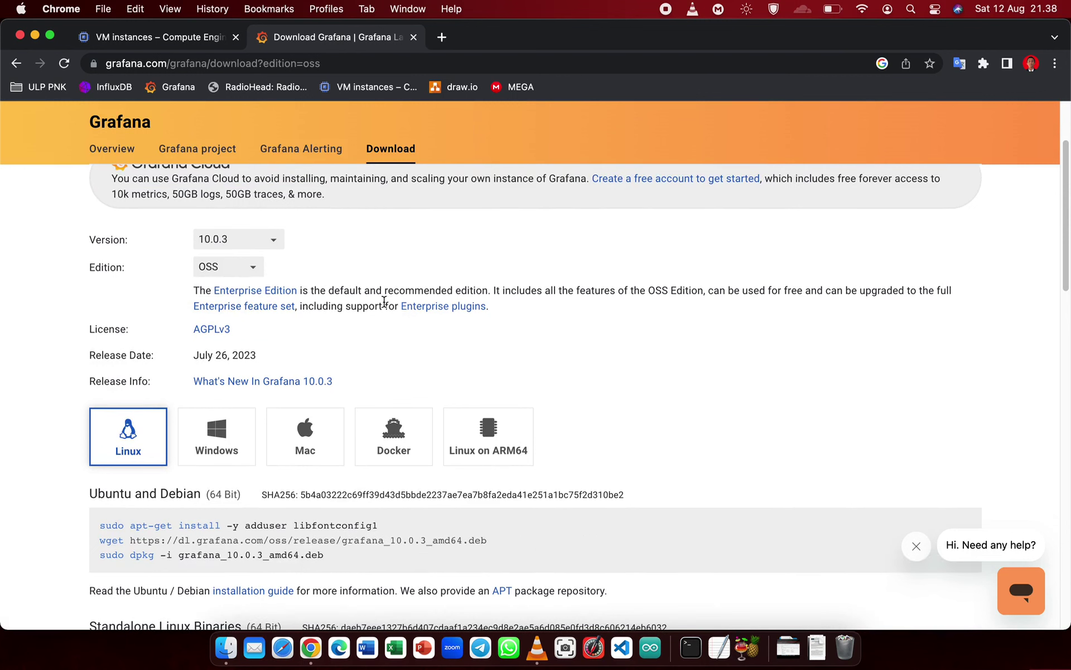
{"action": "scroll", "coordinate": [384, 301], "scroll_direction": "up", "scroll_amount": 3}
{"action": "left_click", "coordinate": [251, 332]}
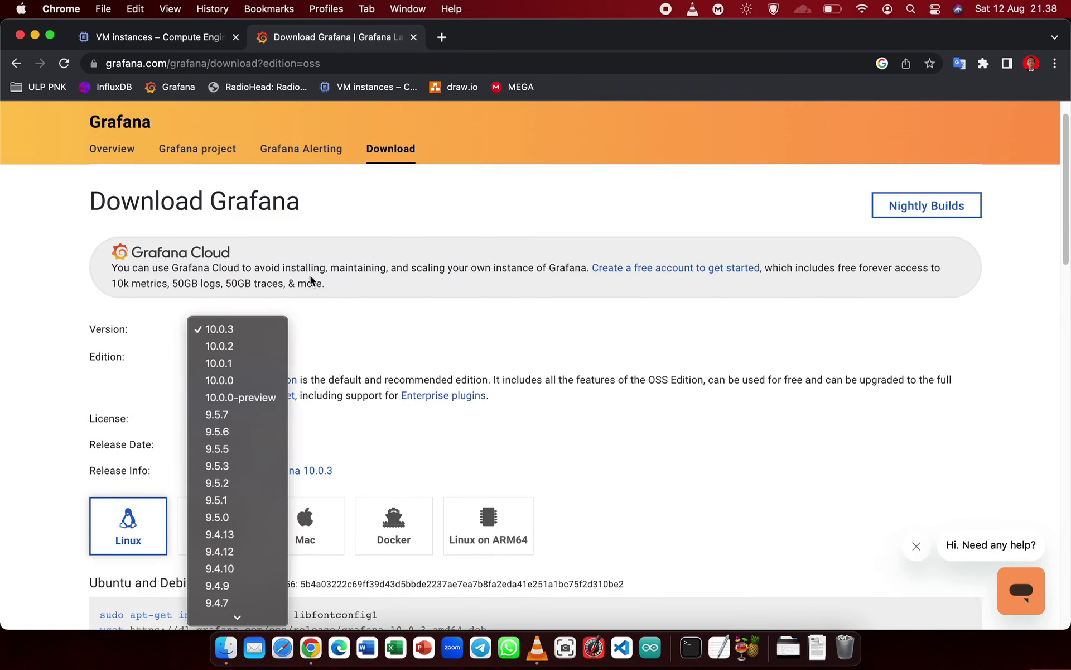
{"action": "left_click", "coordinate": [249, 333]}
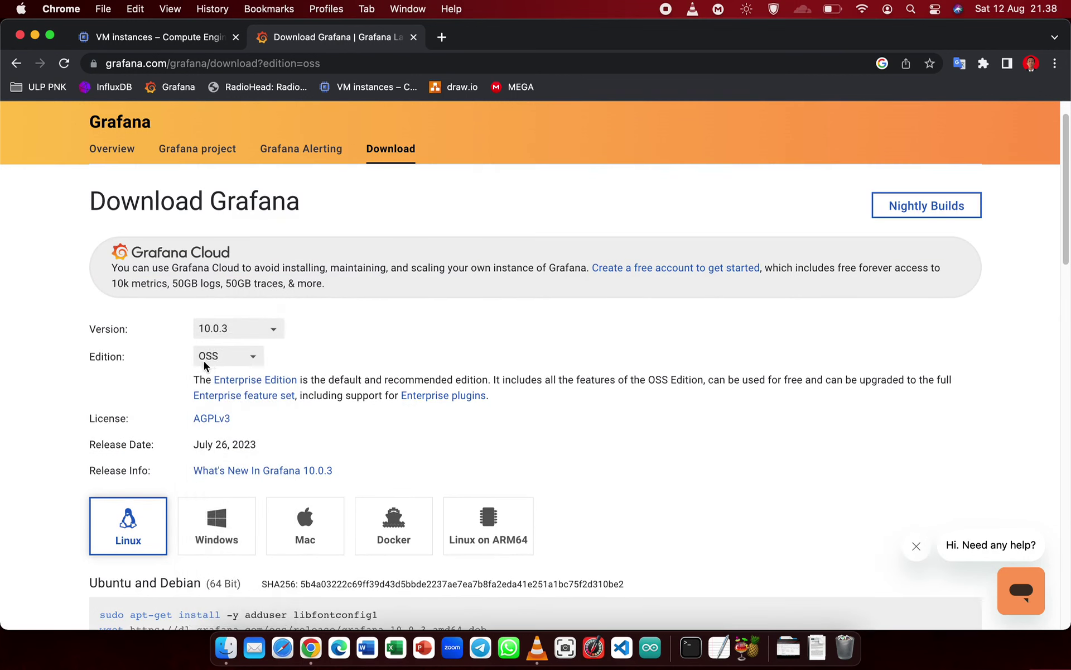
{"action": "left_click", "coordinate": [237, 360]}
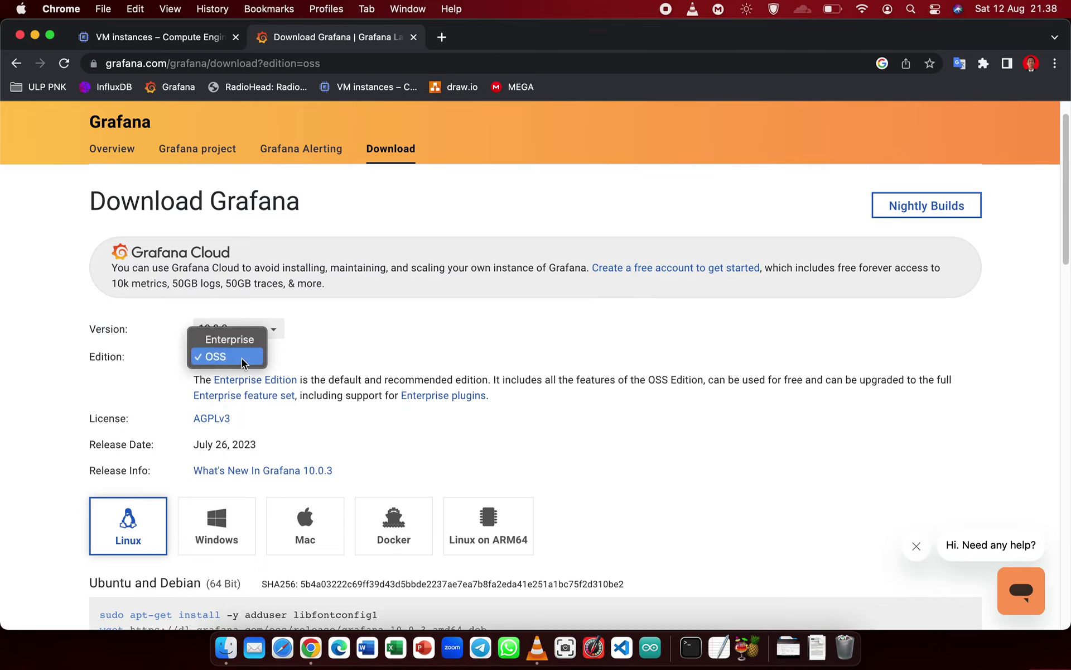
{"action": "left_click", "coordinate": [367, 352]}
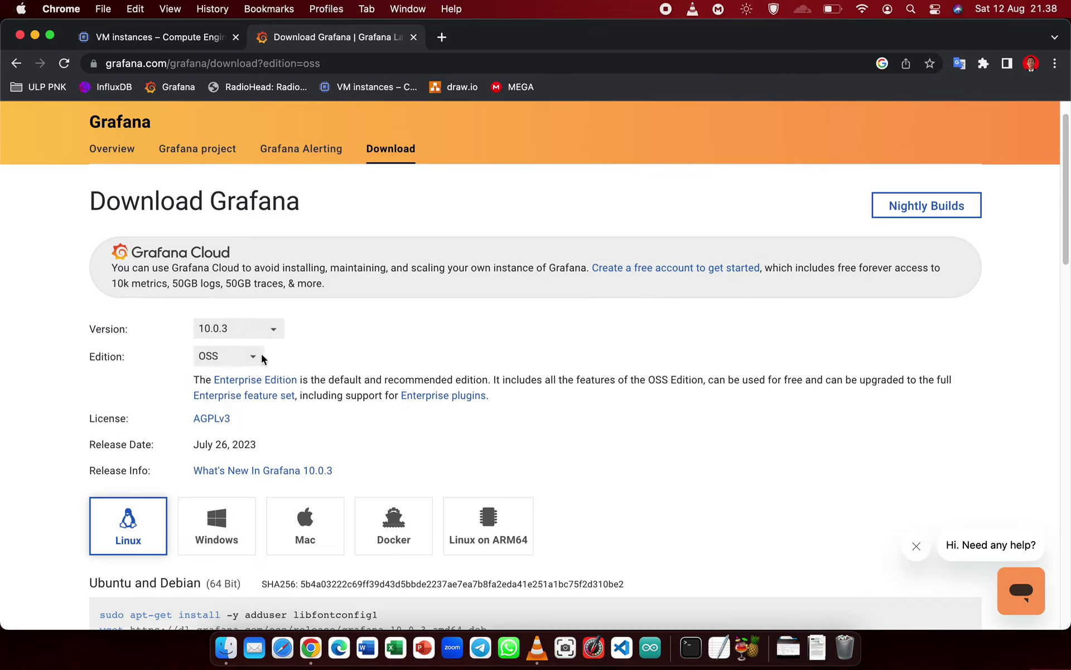
{"action": "scroll", "coordinate": [207, 384], "scroll_direction": "up", "scroll_amount": 1}
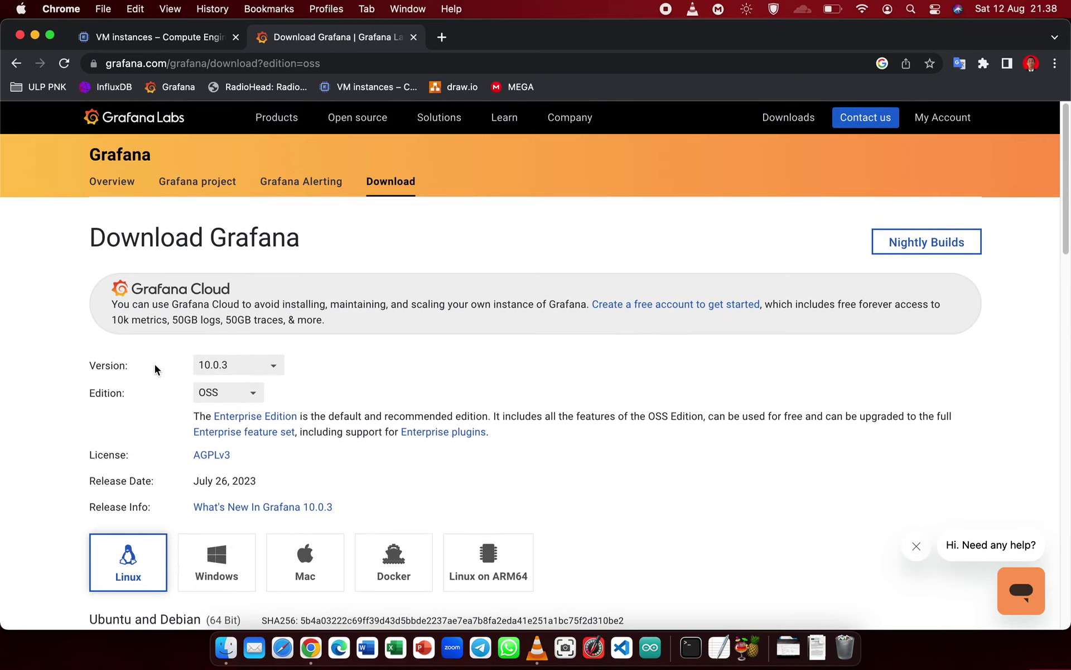
{"action": "left_click", "coordinate": [200, 369]}
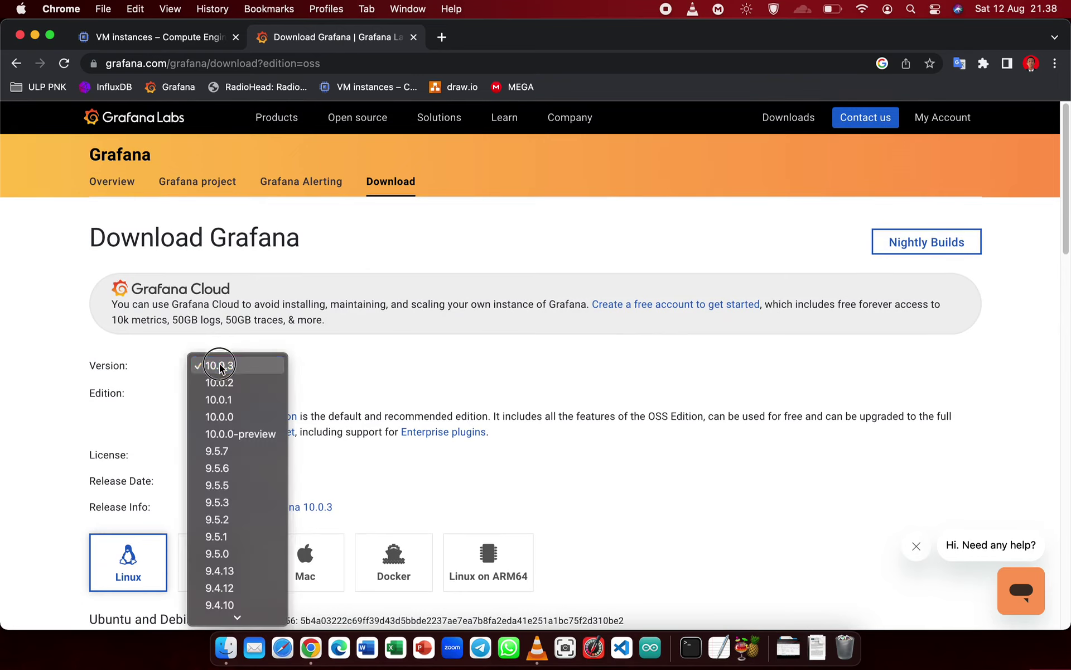
{"action": "left_click", "coordinate": [253, 365]}
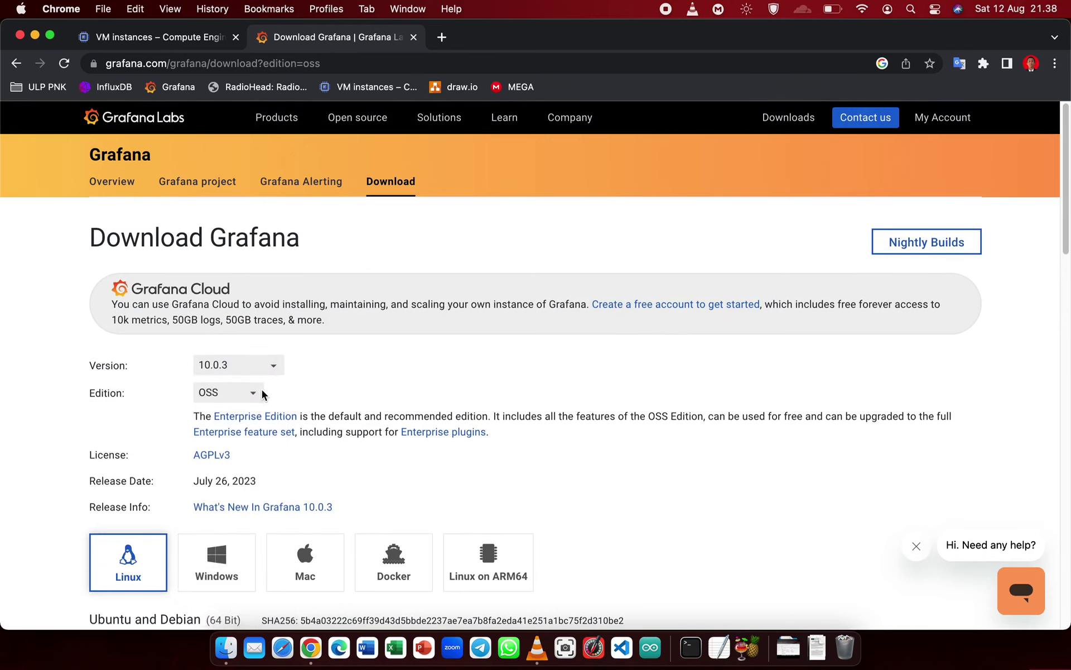
- Choose Linux and scroll down to the Ubuntu and Debian install commands
{"action": "scroll", "coordinate": [263, 394], "scroll_direction": "down", "scroll_amount": 1}
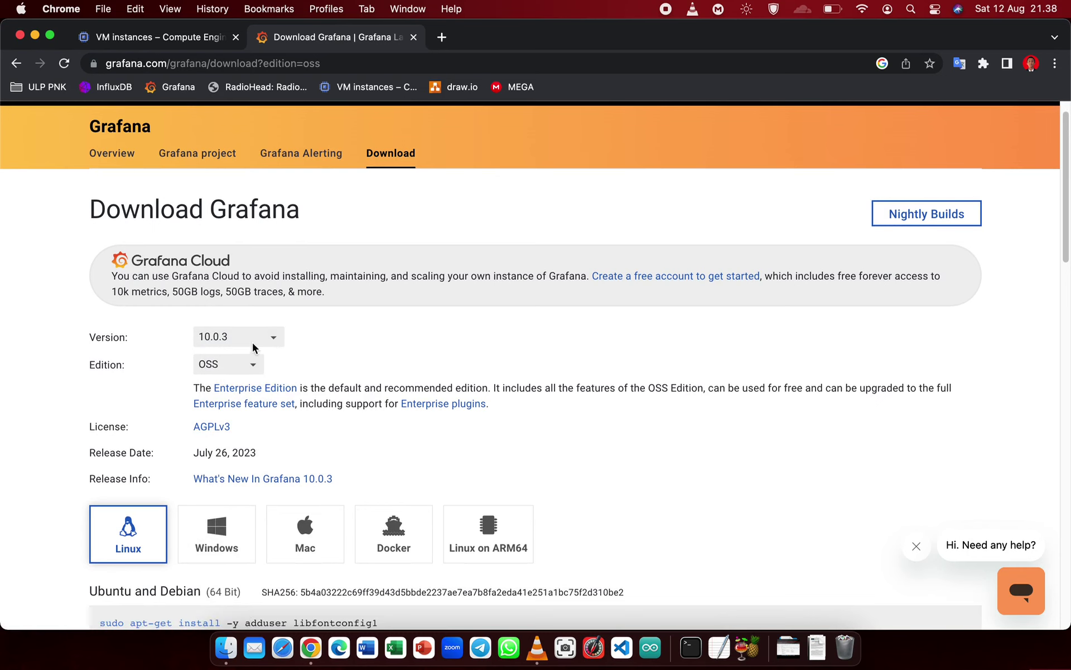
{"action": "scroll", "coordinate": [470, 342], "scroll_direction": "down", "scroll_amount": 1}
{"action": "scroll", "coordinate": [322, 314], "scroll_direction": "down", "scroll_amount": 5}
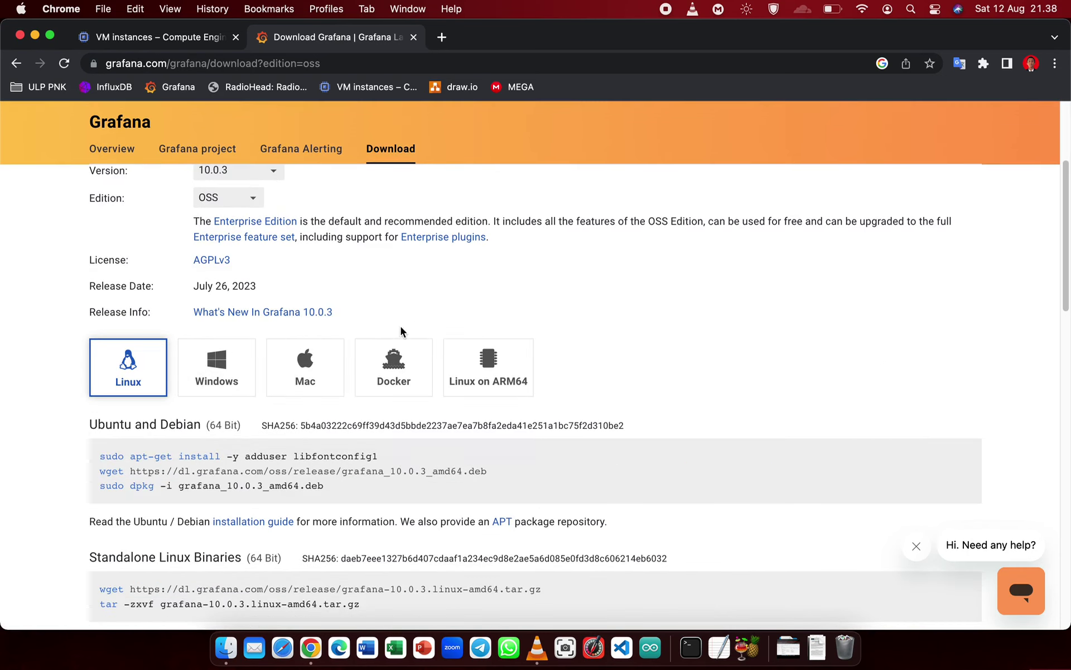
{"action": "scroll", "coordinate": [143, 366], "scroll_direction": "down", "scroll_amount": 1}
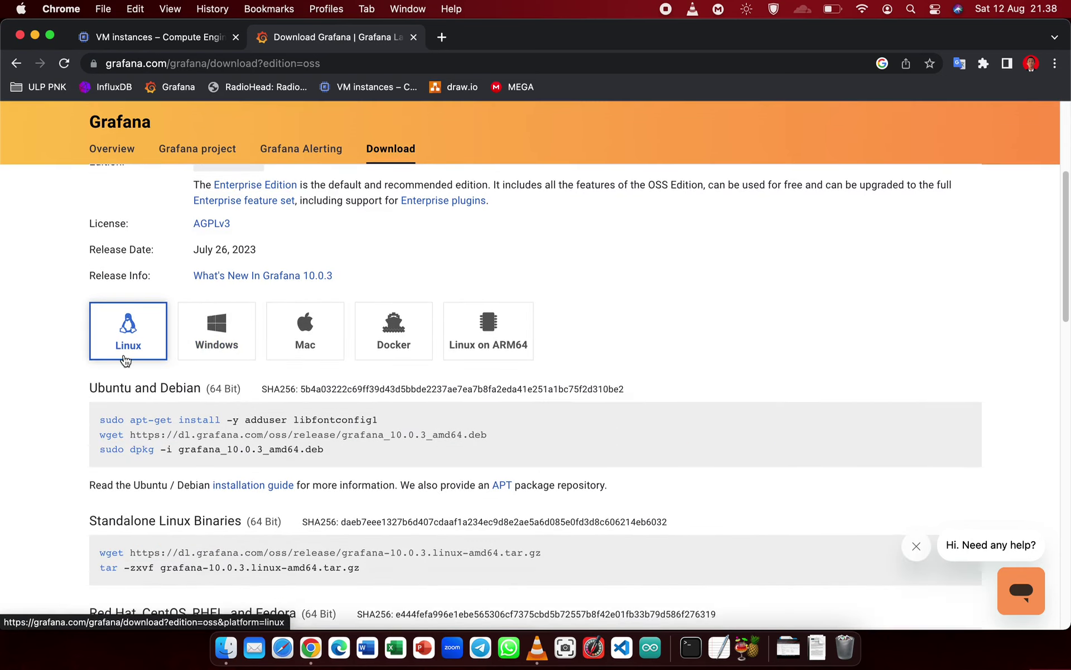
{"action": "left_click", "coordinate": [150, 330]}
{"action": "scroll", "coordinate": [260, 283], "scroll_direction": "down", "scroll_amount": 1}
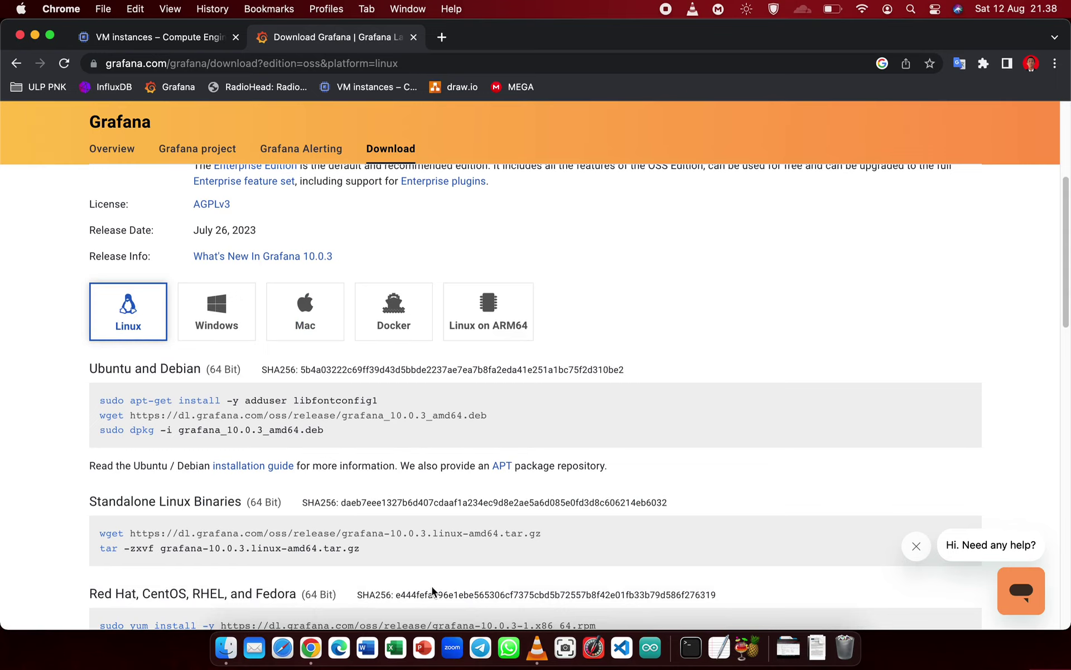
{"action": "scroll", "coordinate": [438, 580], "scroll_direction": "down", "scroll_amount": 10}
{"action": "key", "text": "ctrl+Up"}
- Copy the apt-get command for adduser and libfontconfig1 from Grafana's Ubuntu/Debian section
{"action": "left_click", "coordinate": [227, 346]}
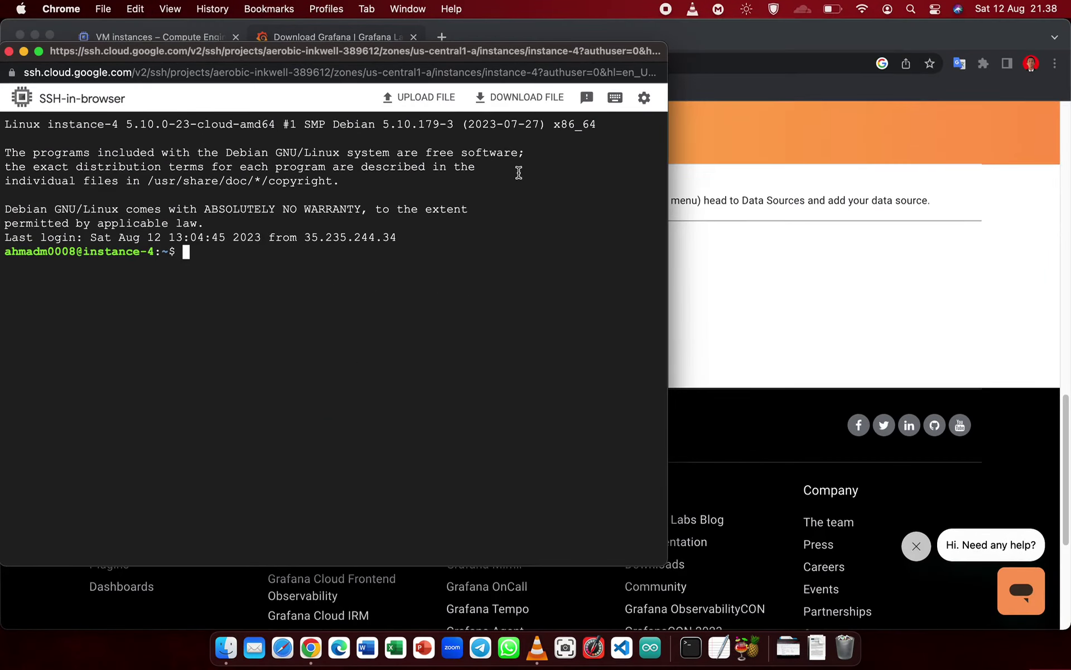
{"action": "mouse_move", "coordinate": [383, 51]}
{"action": "left_mouse_down"}
{"action": "mouse_move", "coordinate": [430, 65]}
{"action": "mouse_move", "coordinate": [395, 69]}
{"action": "left_mouse_up"}
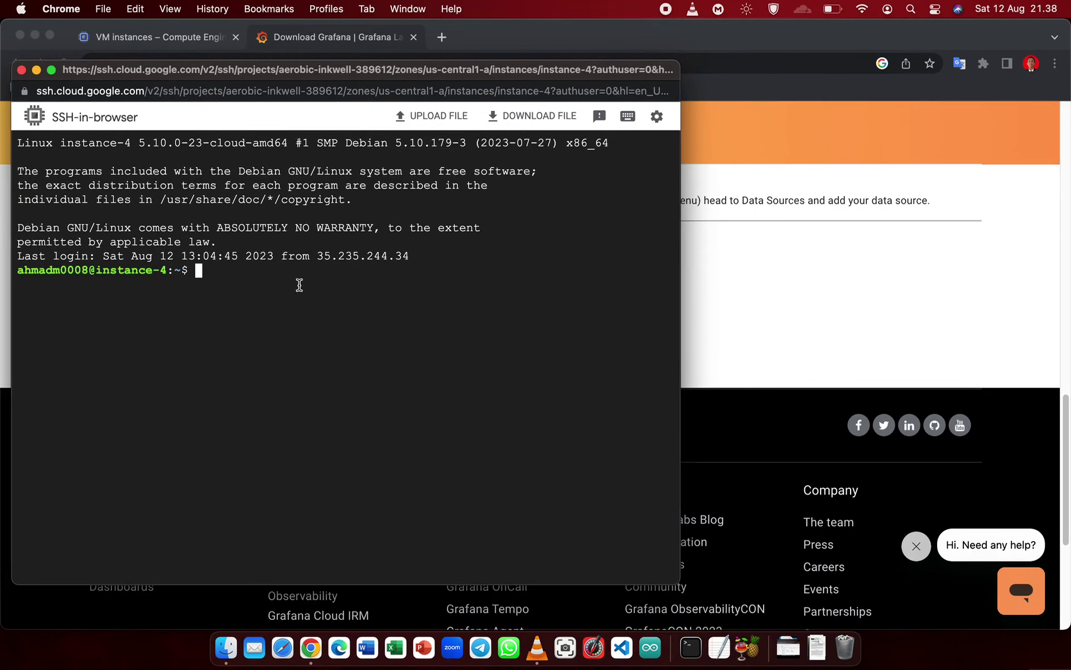
{"action": "left_click", "coordinate": [685, 287]}
{"action": "scroll", "coordinate": [450, 287], "scroll_direction": "up", "scroll_amount": 7}
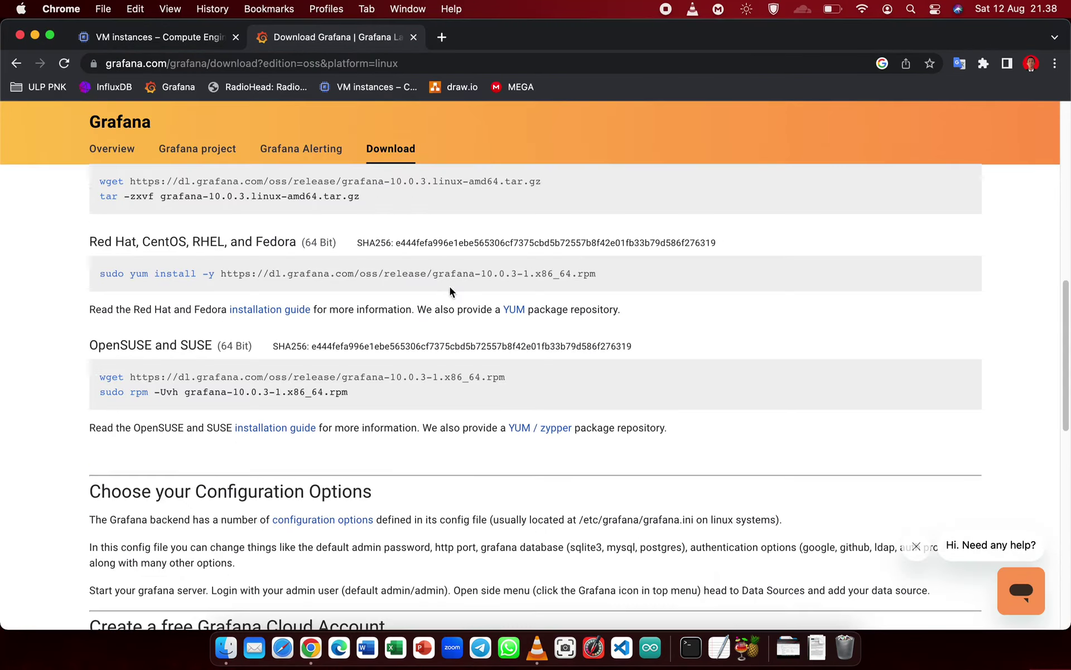
{"action": "scroll", "coordinate": [450, 286], "scroll_direction": "up", "scroll_amount": 5}
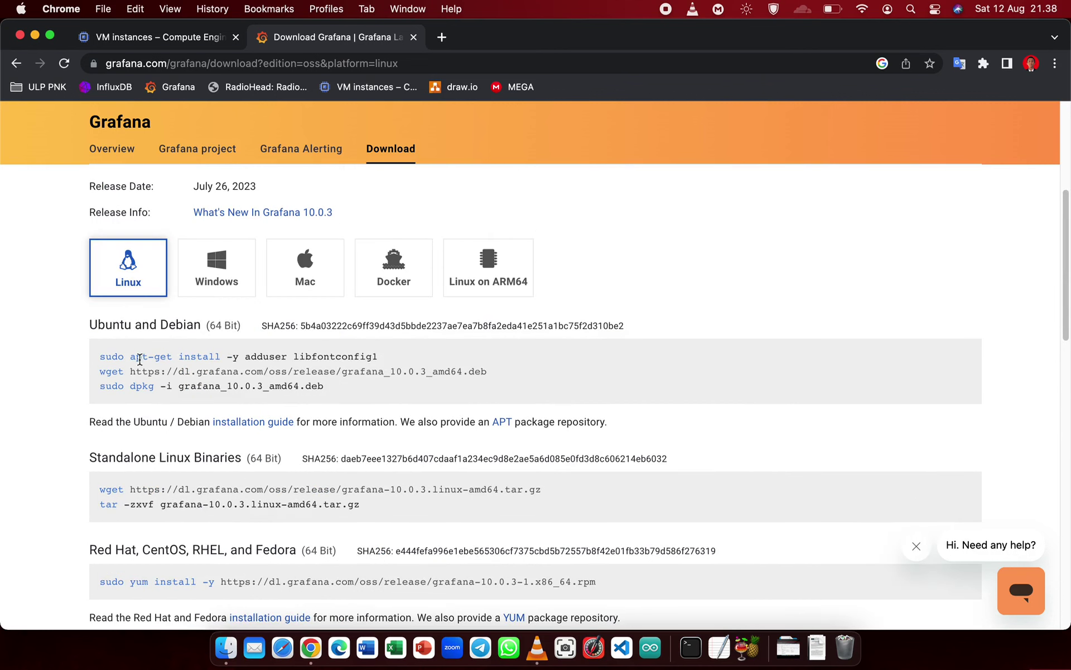
{"action": "triple_click", "coordinate": [356, 353]}
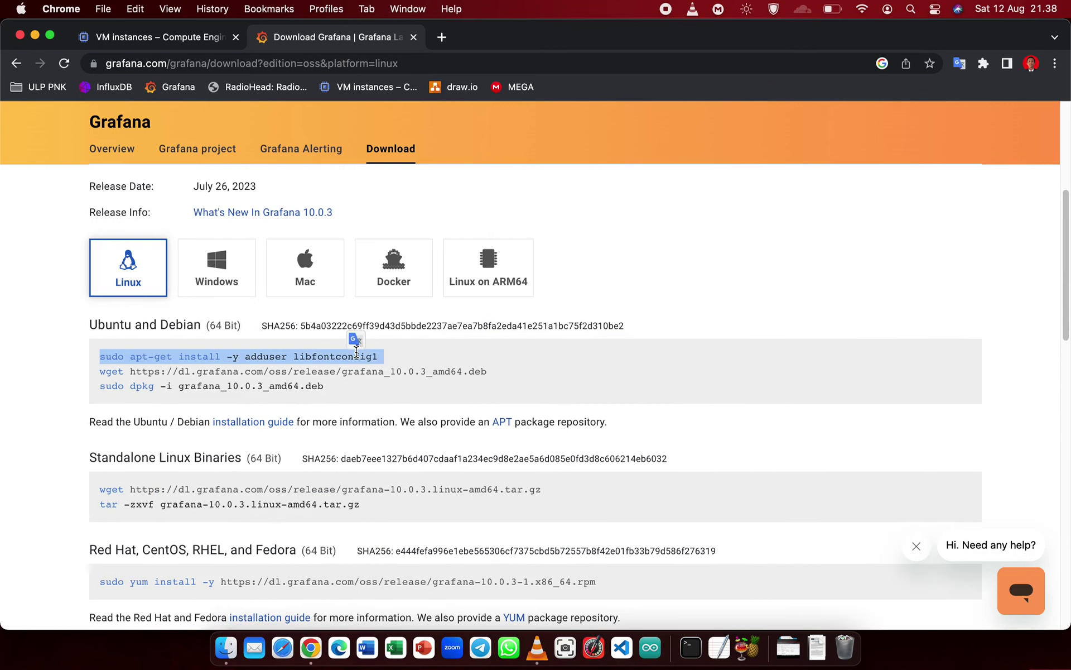
{"action": "right_click", "coordinate": [356, 353]}
{"action": "left_click", "coordinate": [395, 382]}
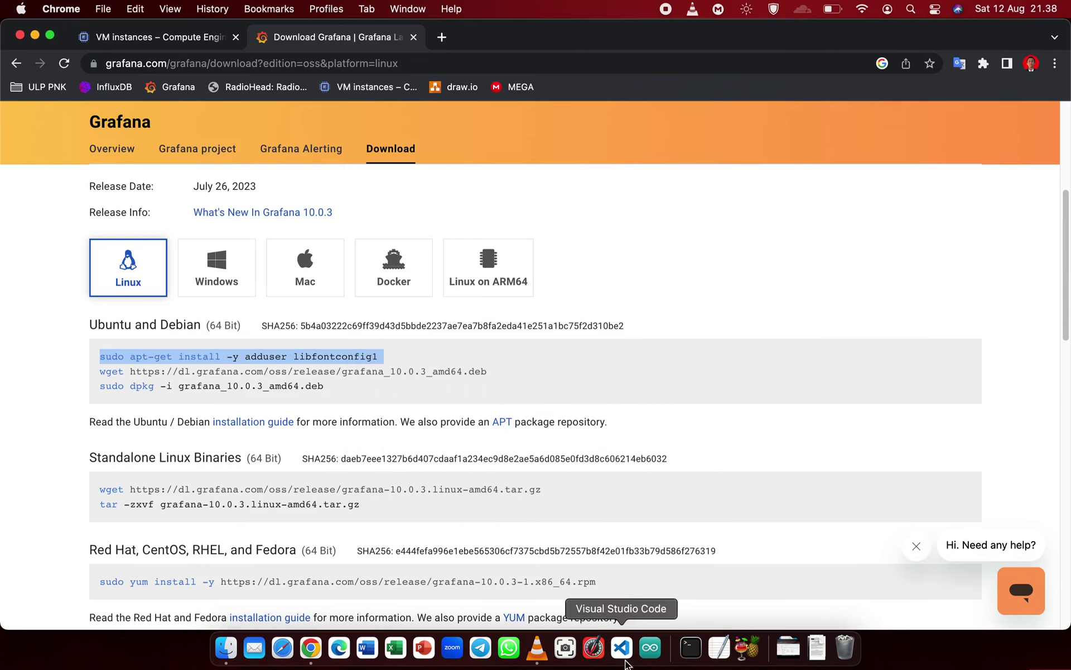
- Paste the dependency install command into the instance-4 SSH terminal and run it
{"action": "key", "text": "ctrl+Up"}
{"action": "left_click", "coordinate": [223, 261]}
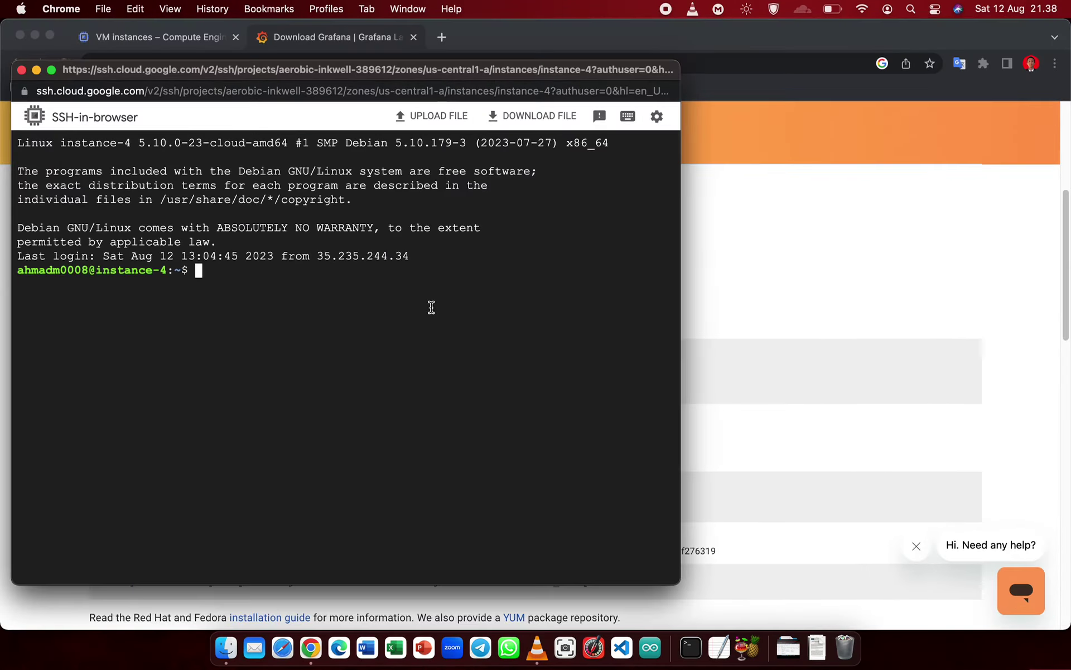
{"action": "right_click", "coordinate": [401, 289]}
{"action": "left_click", "coordinate": [414, 398]}
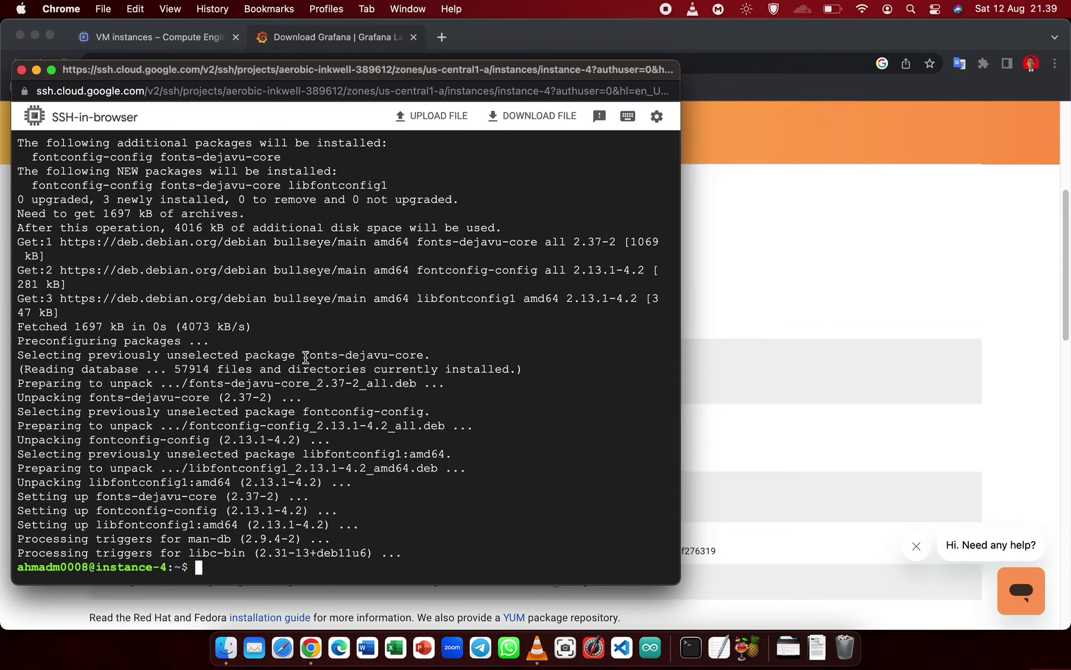
{"action": "scroll", "coordinate": [342, 352], "scroll_direction": "up", "scroll_amount": 5}
{"action": "scroll", "coordinate": [264, 306], "scroll_direction": "down", "scroll_amount": 5}
- Cancel the browser download of the Grafana .deb package
{"action": "left_click_drag", "start_coordinate": [248, 74], "coordinate": [256, 110]}
{"action": "left_click", "coordinate": [458, 192]}
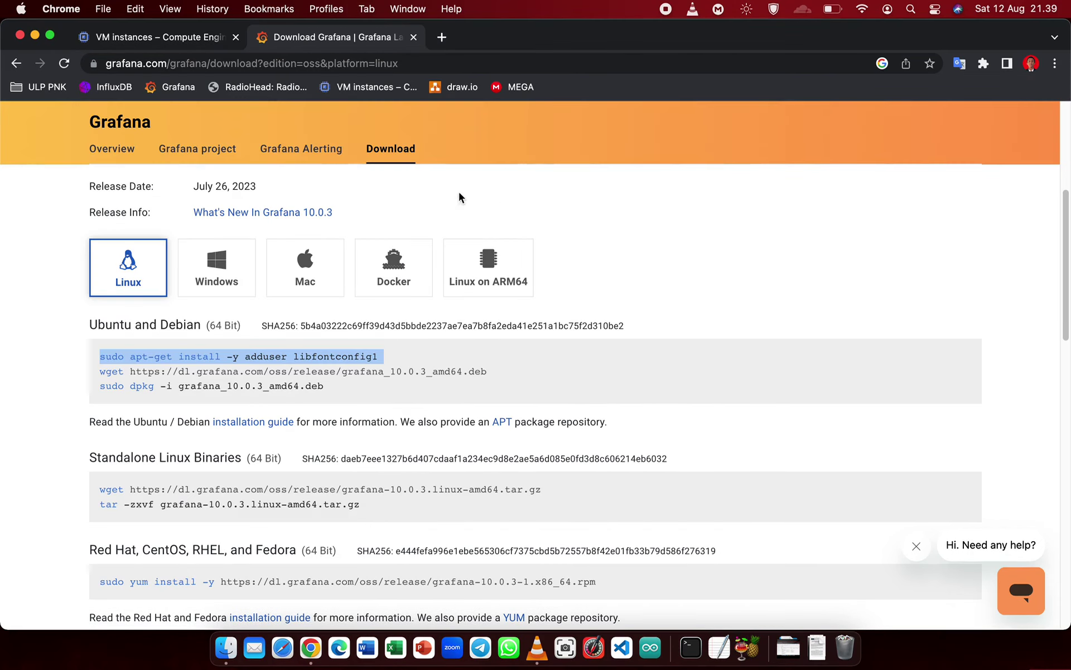
{"action": "left_click", "coordinate": [157, 377]}
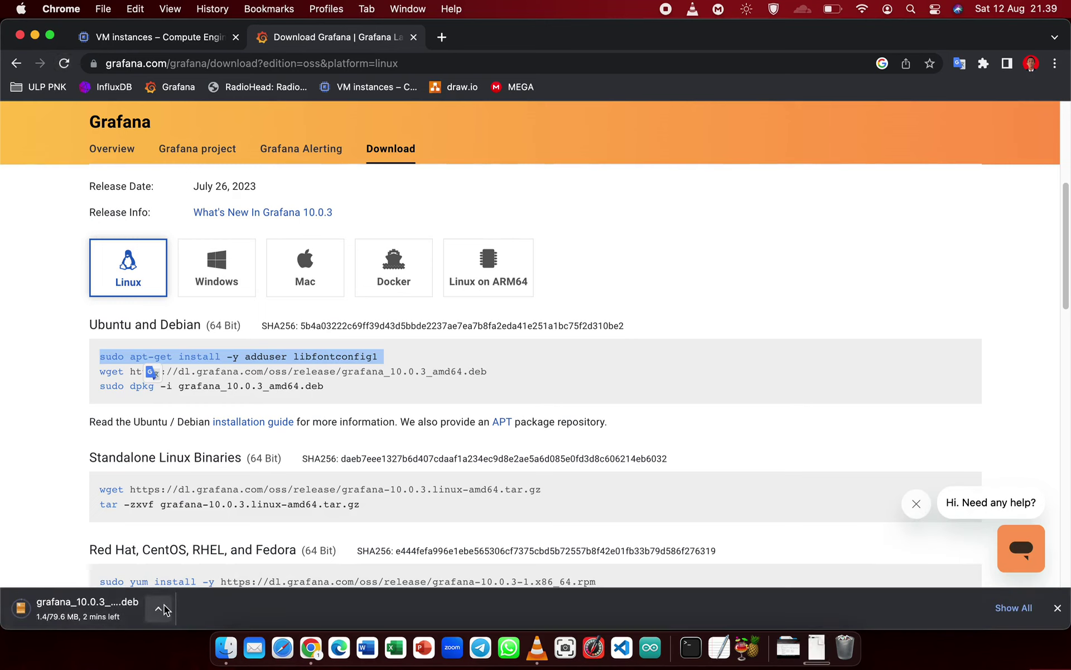
{"action": "left_click", "coordinate": [158, 608]}
{"action": "left_click", "coordinate": [187, 615]}
- Copy the wget line for grafana_10.0.3_amd64.deb and run it in the SSH terminal
{"action": "left_click", "coordinate": [78, 385]}
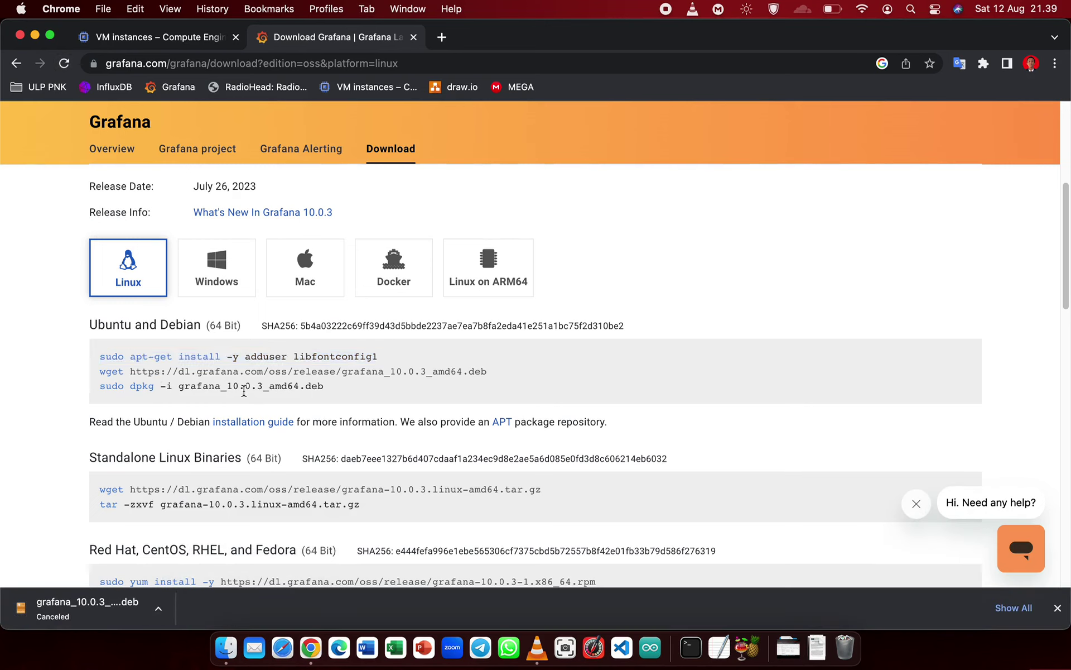
{"action": "left_click_drag", "start_coordinate": [490, 371], "coordinate": [99, 375]}
{"action": "right_click", "coordinate": [175, 369]}
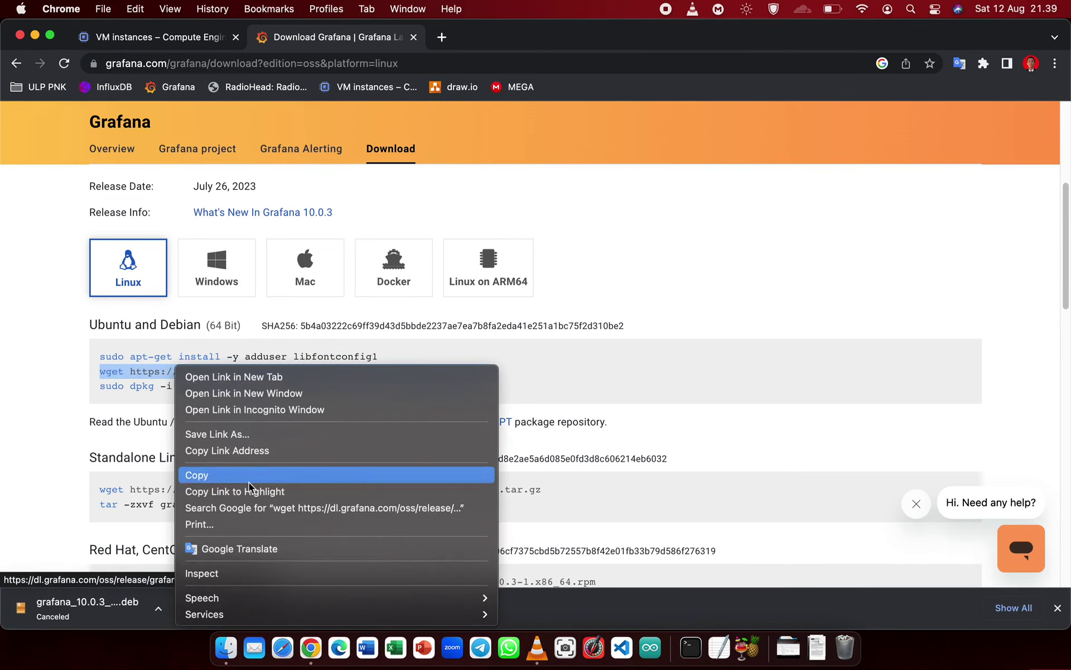
{"action": "left_click", "coordinate": [221, 476]}
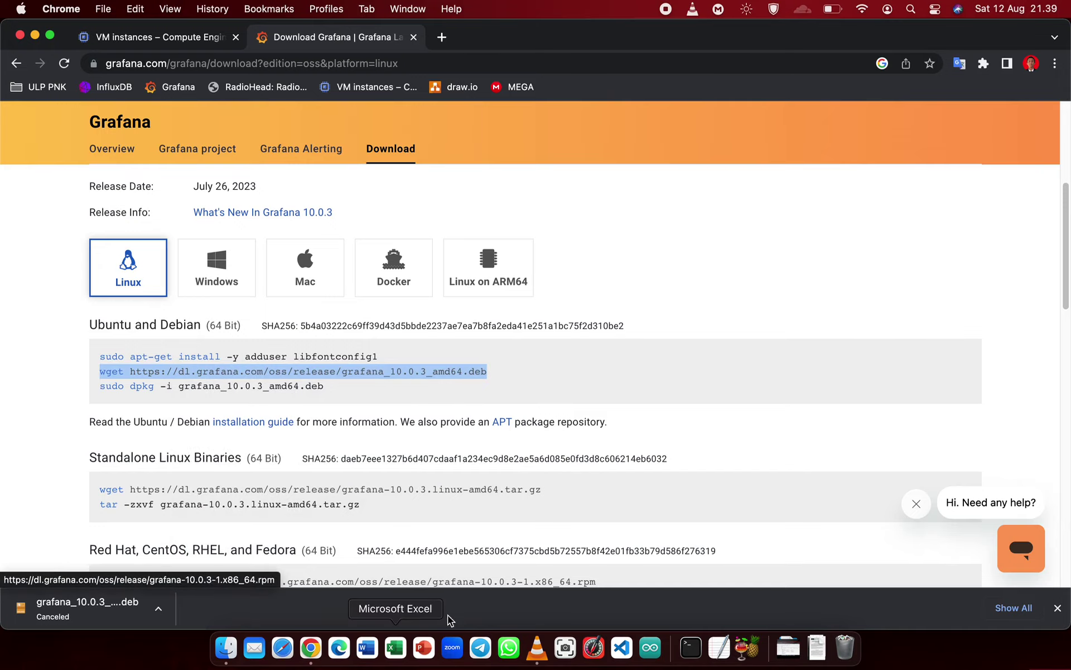
{"action": "key", "text": "ctrl+Up"}
{"action": "left_click", "coordinate": [212, 230]}
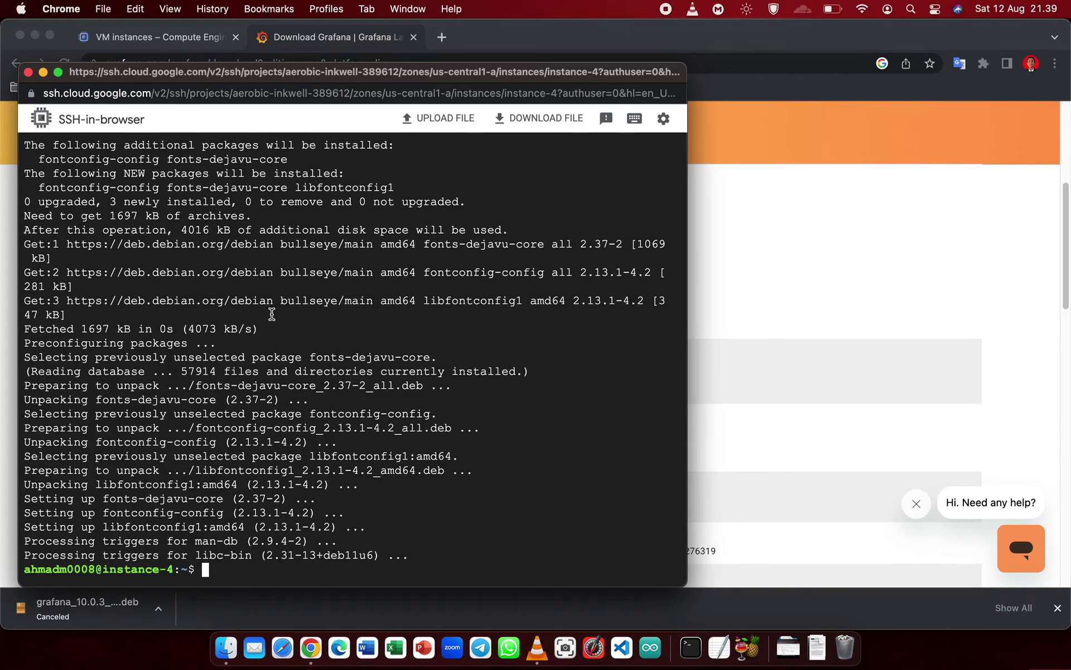
{"action": "right_click", "coordinate": [273, 312]}
{"action": "left_click", "coordinate": [316, 415]}
{"action": "key", "text": "Return"}
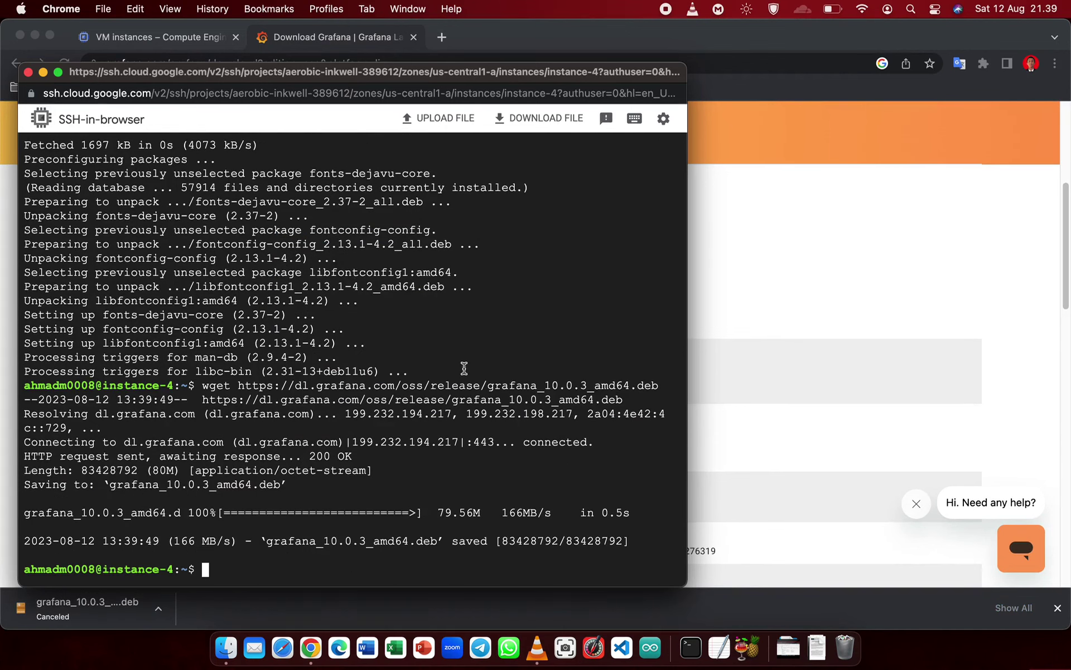
{"action": "left_click", "coordinate": [829, 306]}
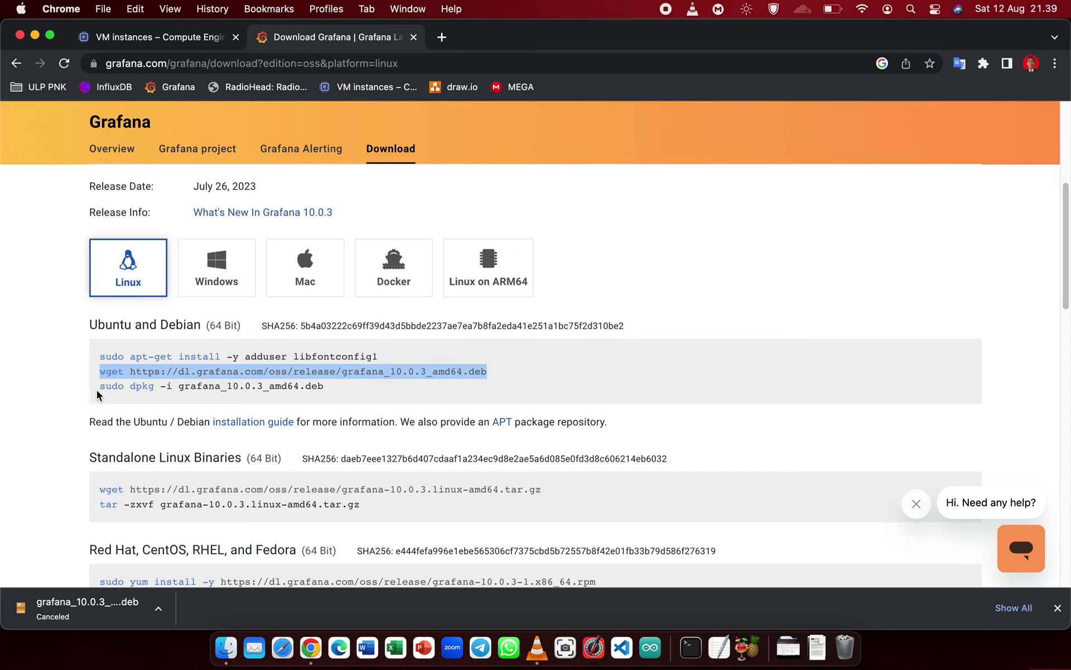
- Copy the dpkg install command into the terminal, then clear the mistaken entry at the prompt
{"action": "left_click_drag", "start_coordinate": [104, 390], "coordinate": [325, 387]}
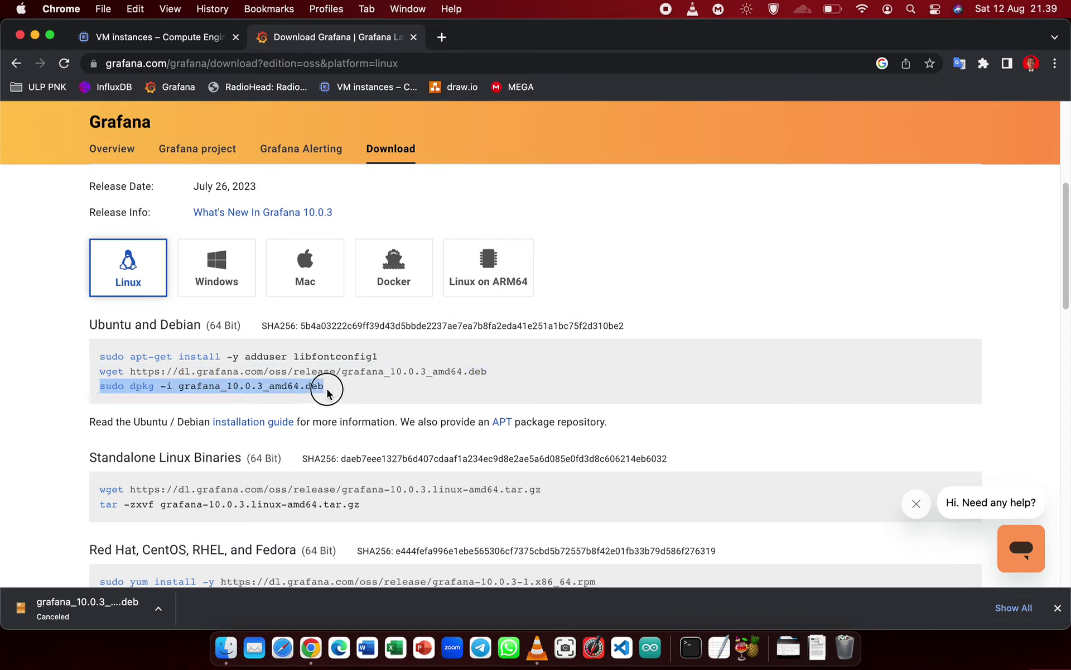
{"action": "right_click", "coordinate": [288, 392]}
{"action": "left_click", "coordinate": [316, 428]}
{"action": "key", "text": "ctrl+Up"}
{"action": "left_click", "coordinate": [206, 249]}
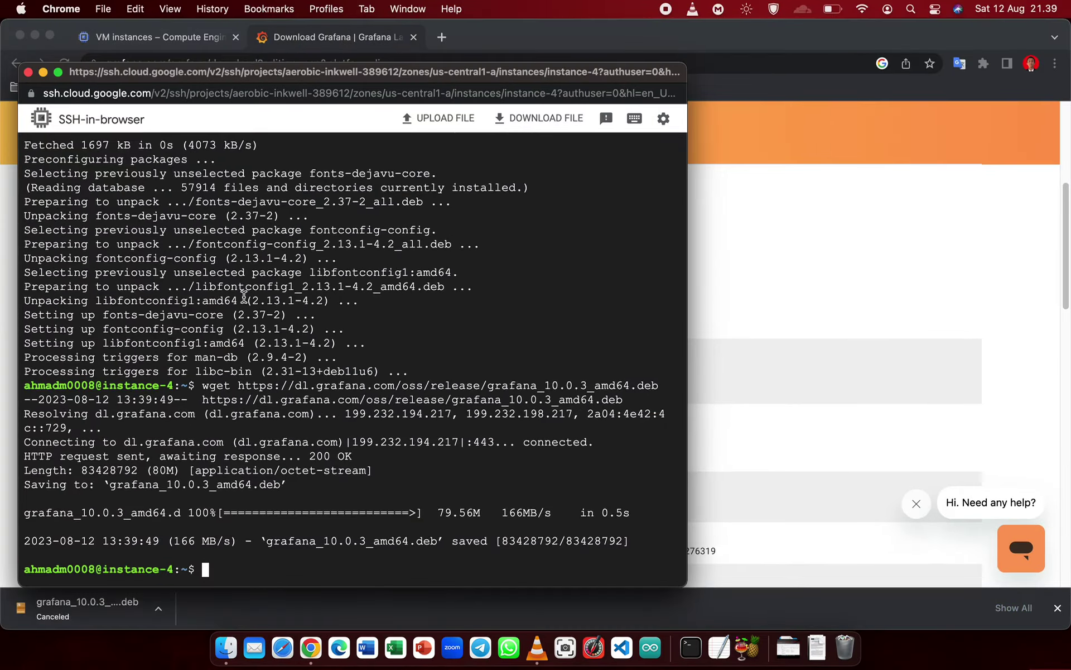
{"action": "right_click", "coordinate": [258, 300]}
{"action": "left_click", "coordinate": [288, 409]}
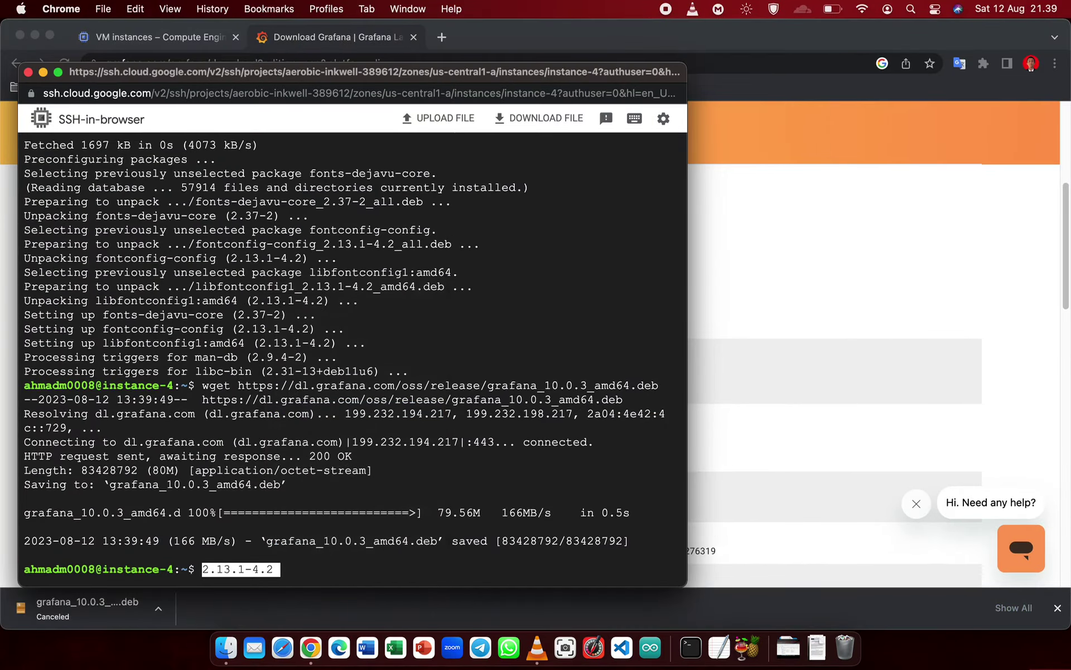
{"action": "key", "text": "Return"}
{"action": "key", "text": "Up"}
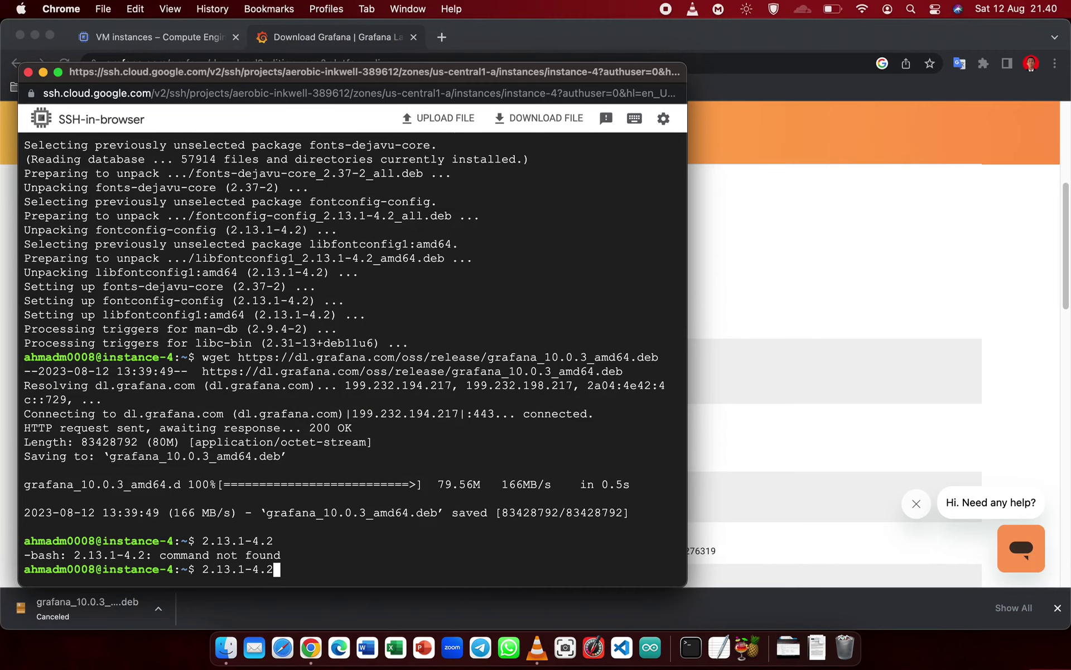
{"action": "key", "text": "BackSpace"}
{"action": "key", "text": "BackSpace"}
{"action": "key", "text": "BackSpace"}
{"action": "key", "text": "BackSpace"}
{"action": "key", "text": "BackSpace"}
{"action": "key", "text": "BackSpace"}
{"action": "key", "text": "BackSpace"}
{"action": "key", "text": "BackSpace"}
{"action": "key", "text": "BackSpace"}
{"action": "key", "text": "BackSpace"}
{"action": "key", "text": "super+v"}
{"action": "key", "text": "BackSpace"}
{"action": "key", "text": "BackSpace"}
{"action": "key", "text": "BackSpace"}
{"action": "key", "text": "BackSpace"}
{"action": "key", "text": "BackSpace"}
{"action": "key", "text": "BackSpace"}
{"action": "key", "text": "BackSpace"}
{"action": "key", "text": "BackSpace"}
{"action": "key", "text": "BackSpace"}
{"action": "key", "text": "BackSpace"}
- Recopy the dpkg install command and paste it into the SSH terminal again
{"action": "left_click", "coordinate": [779, 305]}
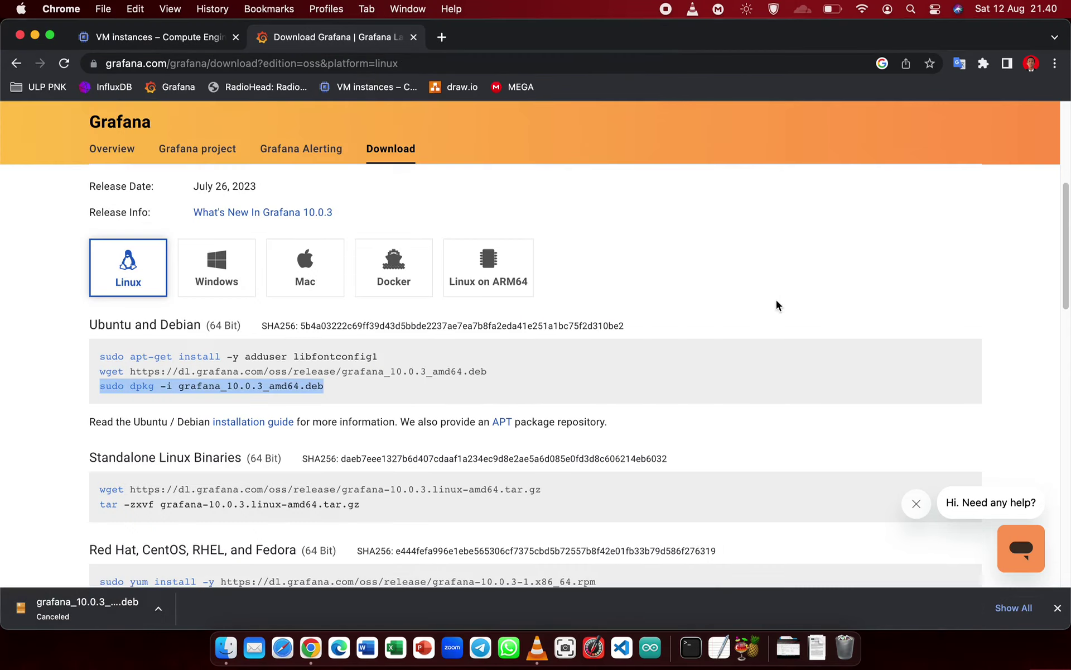
{"action": "right_click", "coordinate": [285, 379]}
{"action": "left_click", "coordinate": [308, 413]}
{"action": "key", "text": "ctrl+Up"}
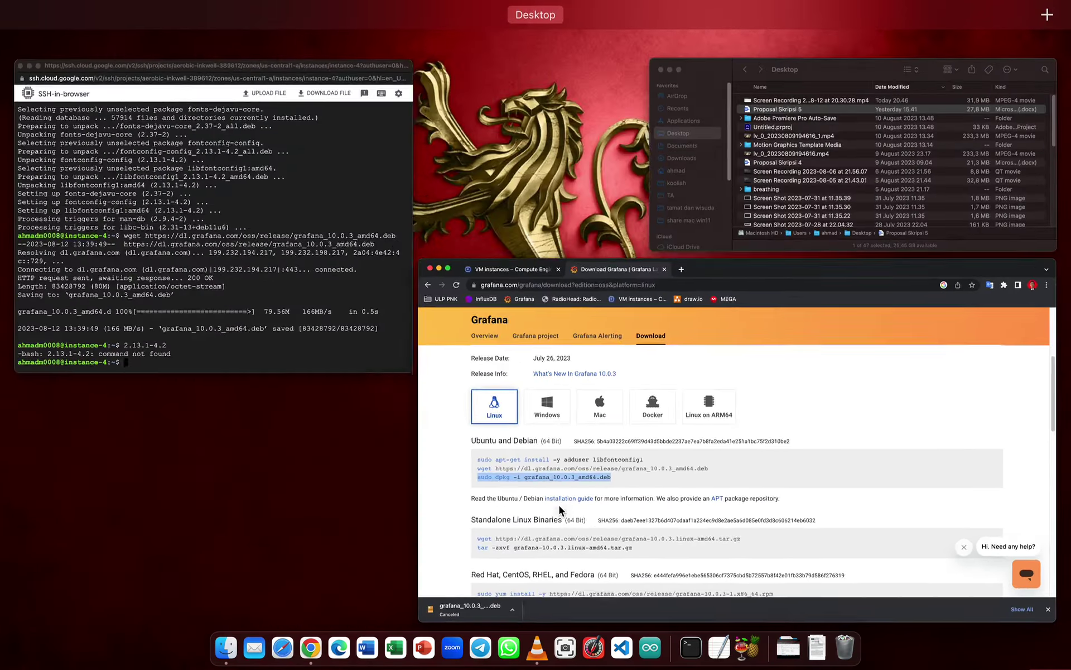
{"action": "left_click", "coordinate": [219, 310]}
{"action": "right_click", "coordinate": [223, 315]}
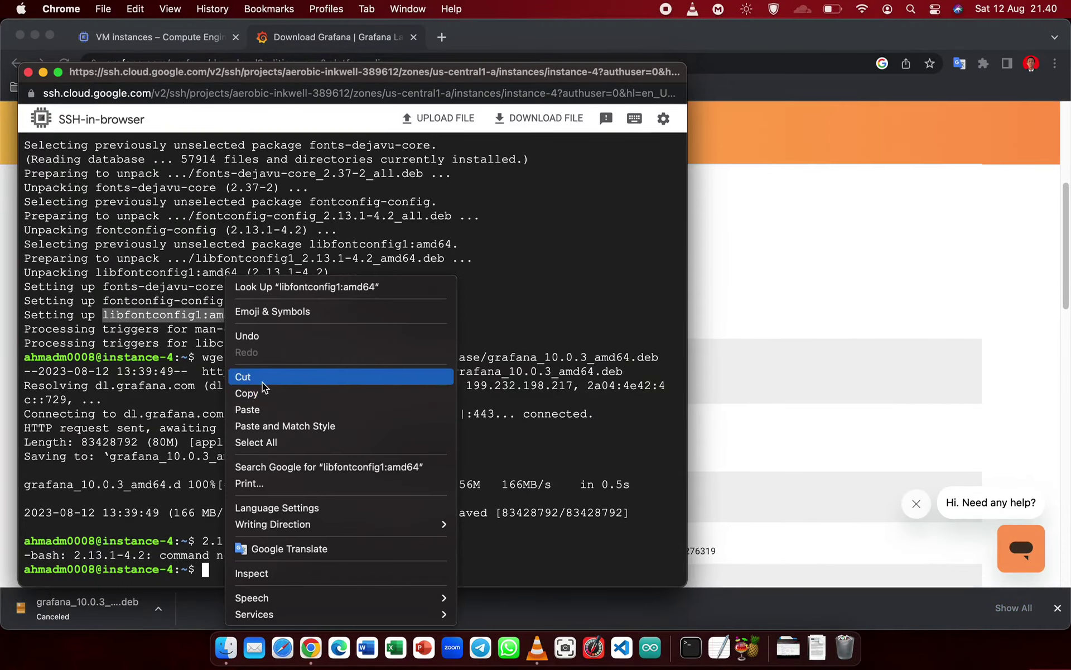
{"action": "left_click", "coordinate": [292, 403]}
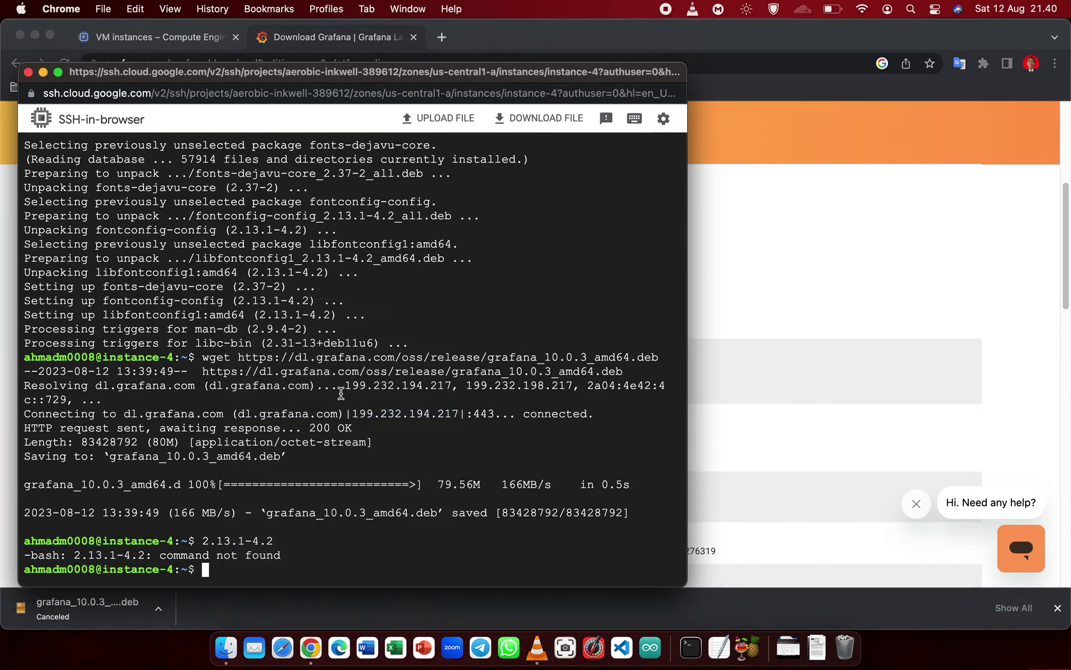
{"action": "left_click", "coordinate": [696, 275]}
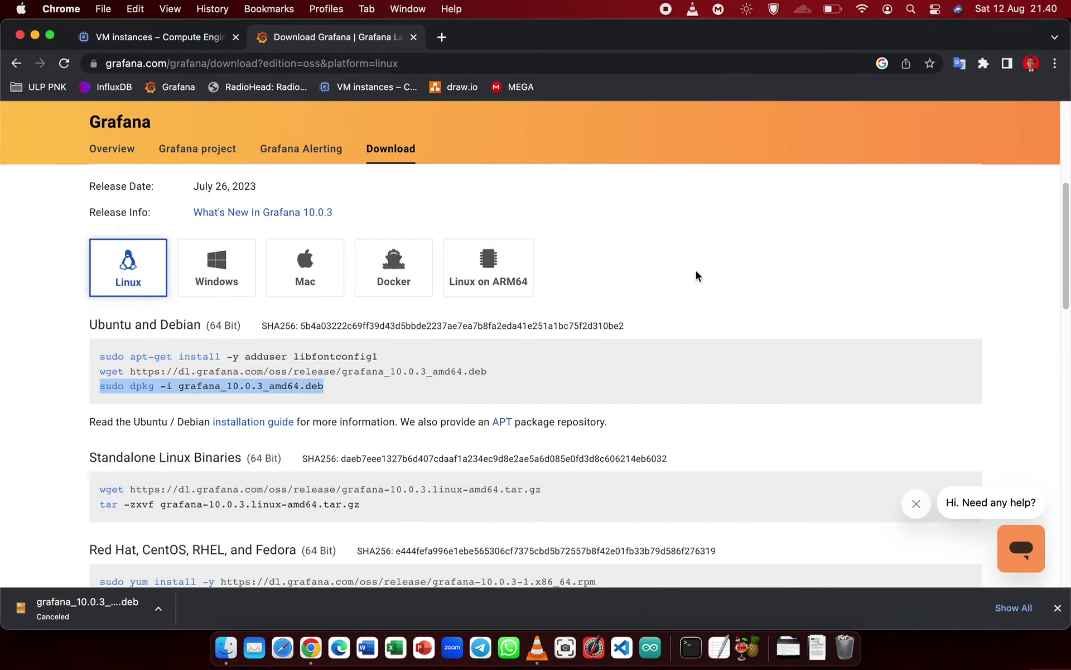
- Reselect and copy the full dpkg line, then erase the wrong pasted text
{"action": "left_click", "coordinate": [379, 405]}
{"action": "triple_click", "coordinate": [102, 387]}
{"action": "right_click", "coordinate": [104, 387]}
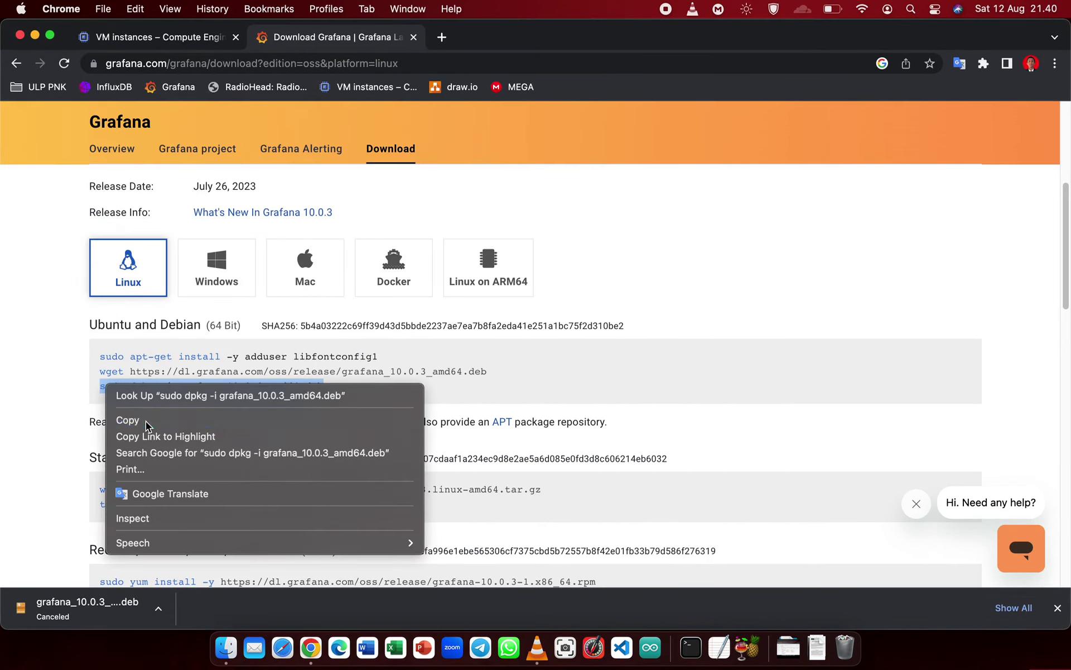
{"action": "left_click", "coordinate": [146, 420]}
{"action": "key", "text": "ctrl+Up"}
{"action": "left_click", "coordinate": [268, 426]}
{"action": "key", "text": "super+v"}
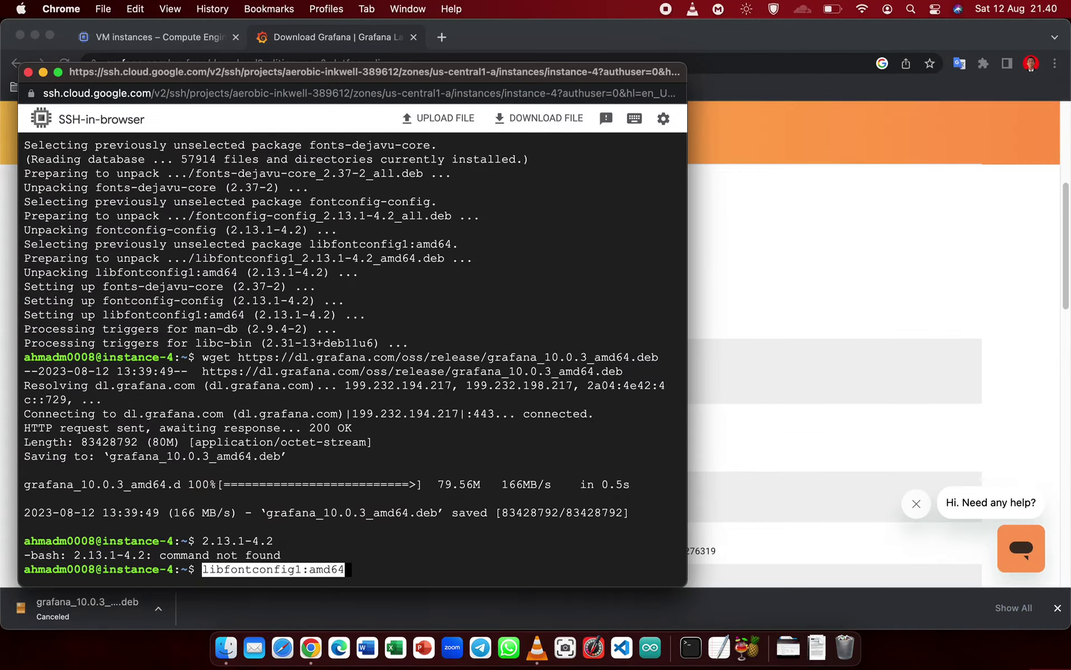
{"action": "key", "text": "BackSpace"}
{"action": "key", "text": "BackSpace"}
{"action": "key", "text": "BackSpace"}
{"action": "key", "text": "BackSpace"}
{"action": "key", "text": "BackSpace"}
{"action": "key", "text": "BackSpace"}
{"action": "key", "text": "BackSpace"}
{"action": "key", "text": "BackSpace"}
{"action": "key", "text": "BackSpace"}
{"action": "key", "text": "BackSpace"}
{"action": "key", "text": "BackSpace"}
{"action": "key", "text": "BackSpace"}
{"action": "key", "text": "BackSpace"}
{"action": "key", "text": "BackSpace"}
{"action": "key", "text": "BackSpace"}
{"action": "key", "text": "BackSpace"}
{"action": "key", "text": "BackSpace"}
{"action": "key", "text": "BackSpace"}
{"action": "key", "text": "BackSpace"}
{"action": "key", "text": "BackSpace"}
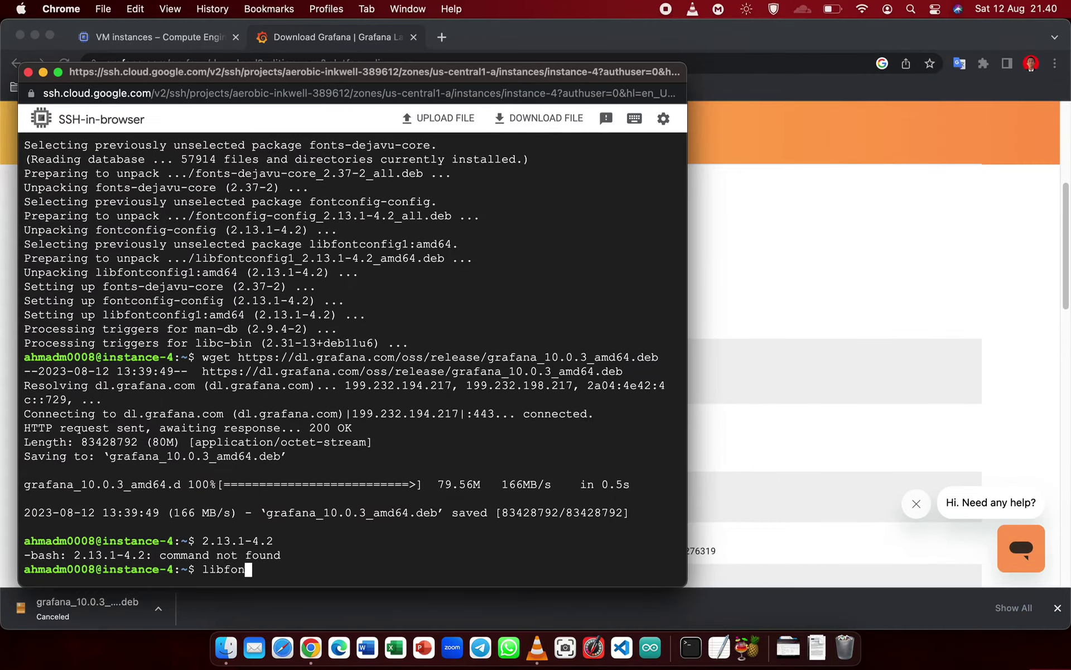
- Paste and run sudo dpkg -i grafana_10.0.3_amd64.deb in the SSH terminal
{"action": "scroll", "coordinate": [362, 514], "scroll_direction": "up", "scroll_amount": 5}
{"action": "scroll", "coordinate": [360, 555], "scroll_direction": "down", "scroll_amount": 5}
{"action": "right_click", "coordinate": [347, 564]}
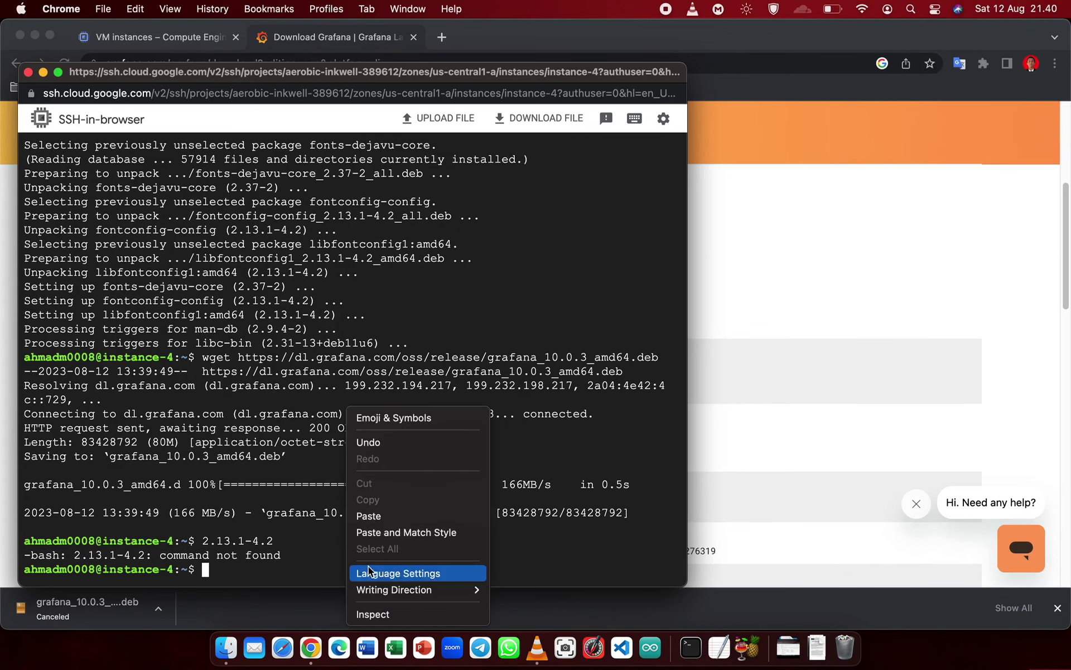
{"action": "left_click", "coordinate": [383, 517]}
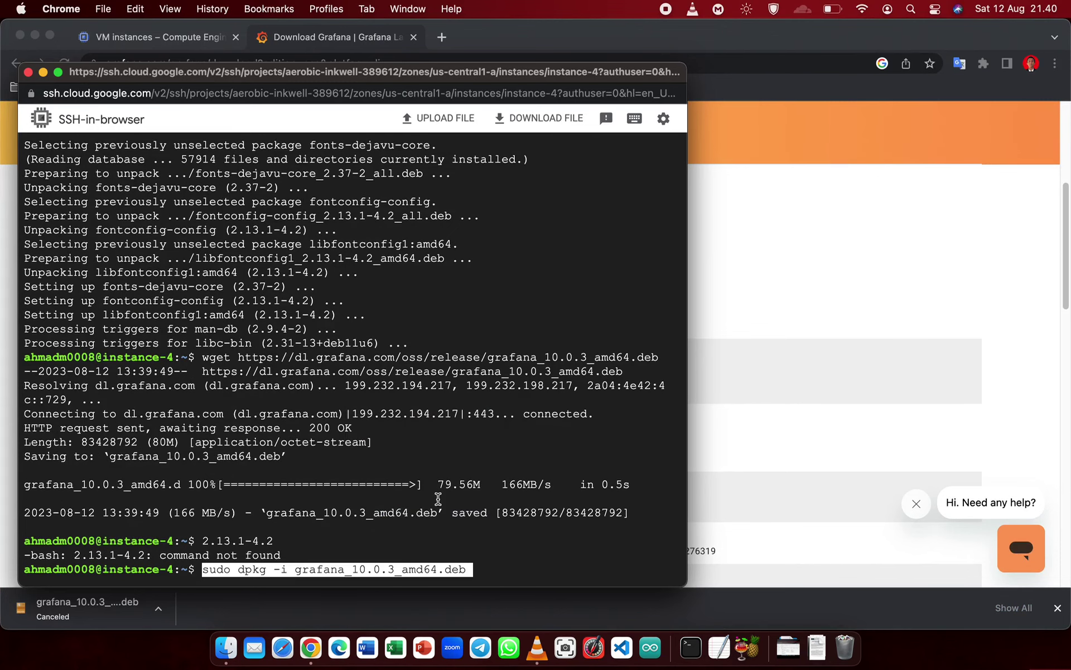
{"action": "key", "text": "Return"}
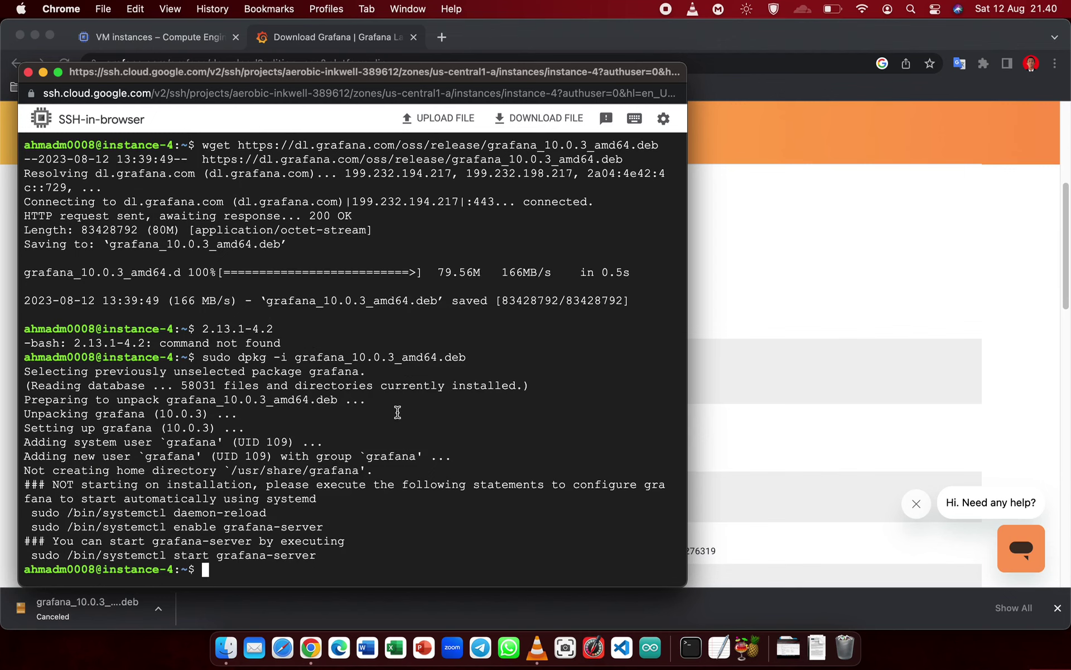
- Check the SSH terminal, then return to the top of the Grafana download page
{"action": "left_click", "coordinate": [879, 329]}
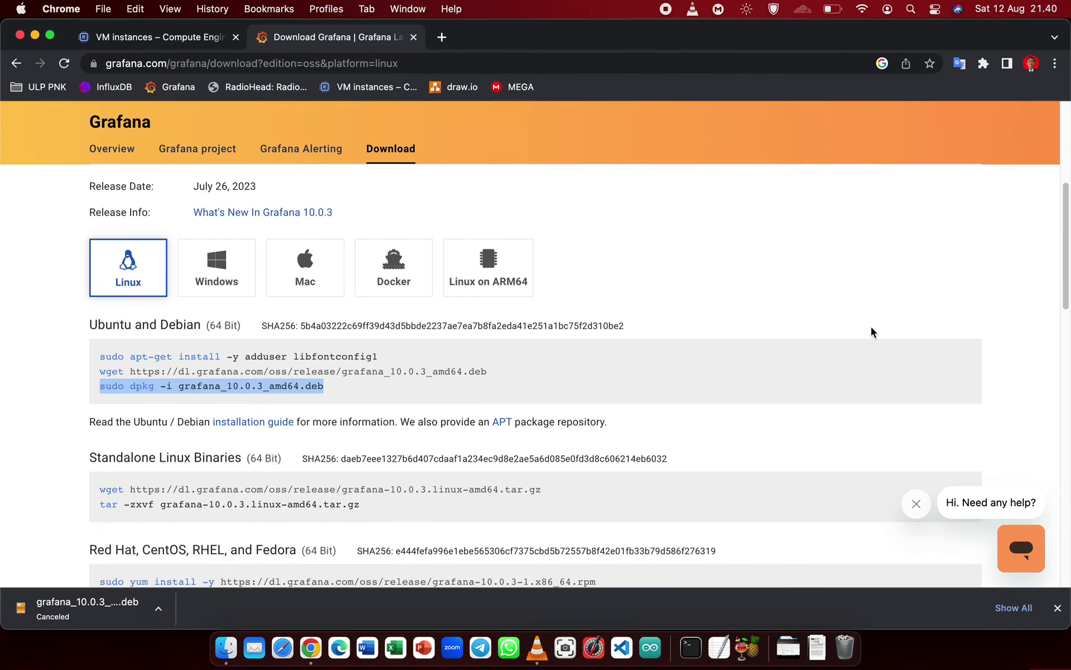
{"action": "scroll", "coordinate": [567, 370], "scroll_direction": "down", "scroll_amount": 3}
{"action": "scroll", "coordinate": [568, 370], "scroll_direction": "down", "scroll_amount": 10}
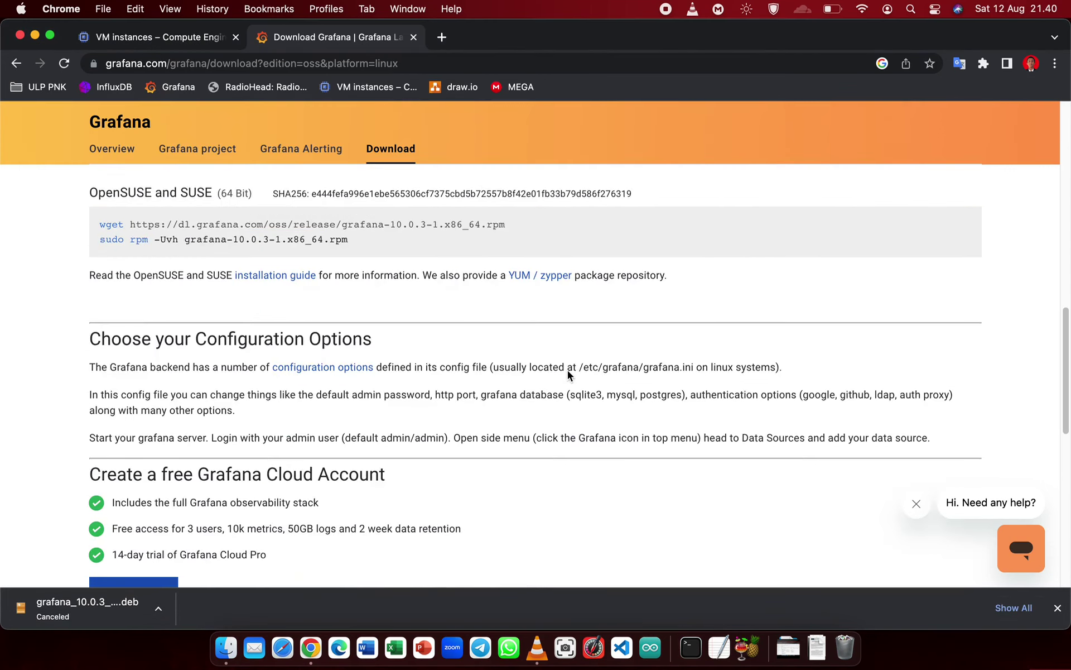
{"action": "scroll", "coordinate": [568, 370], "scroll_direction": "up", "scroll_amount": 10}
{"action": "scroll", "coordinate": [566, 373], "scroll_direction": "up", "scroll_amount": 5}
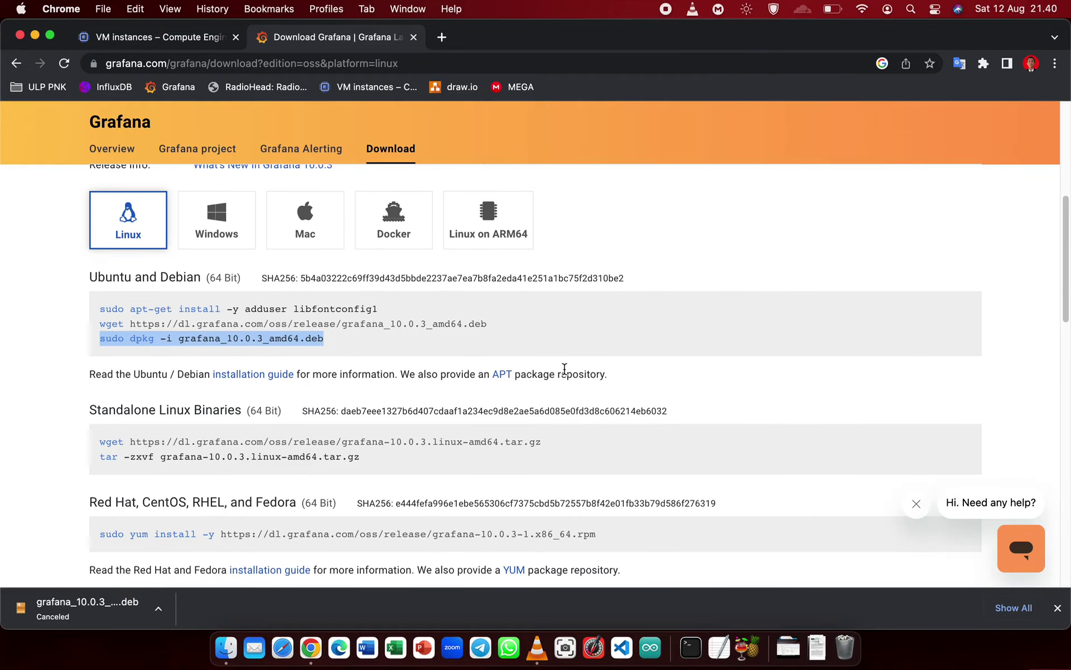
{"action": "key", "text": "ctrl+Up"}
{"action": "left_click", "coordinate": [186, 273]}
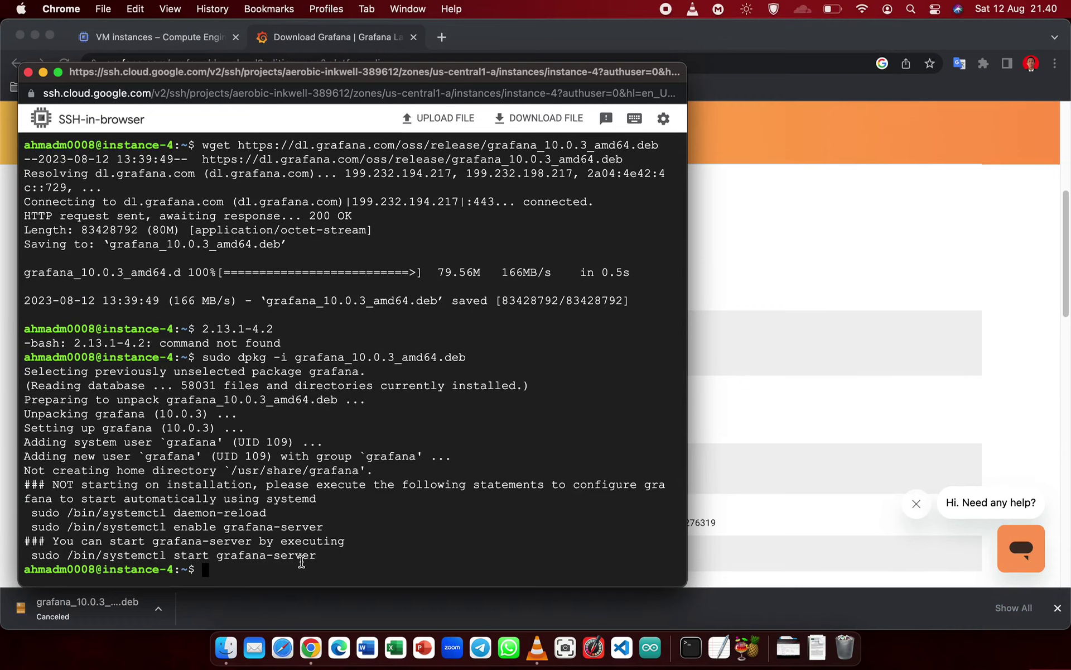
{"action": "left_click", "coordinate": [749, 307]}
{"action": "scroll", "coordinate": [356, 281], "scroll_direction": "up", "scroll_amount": 5}
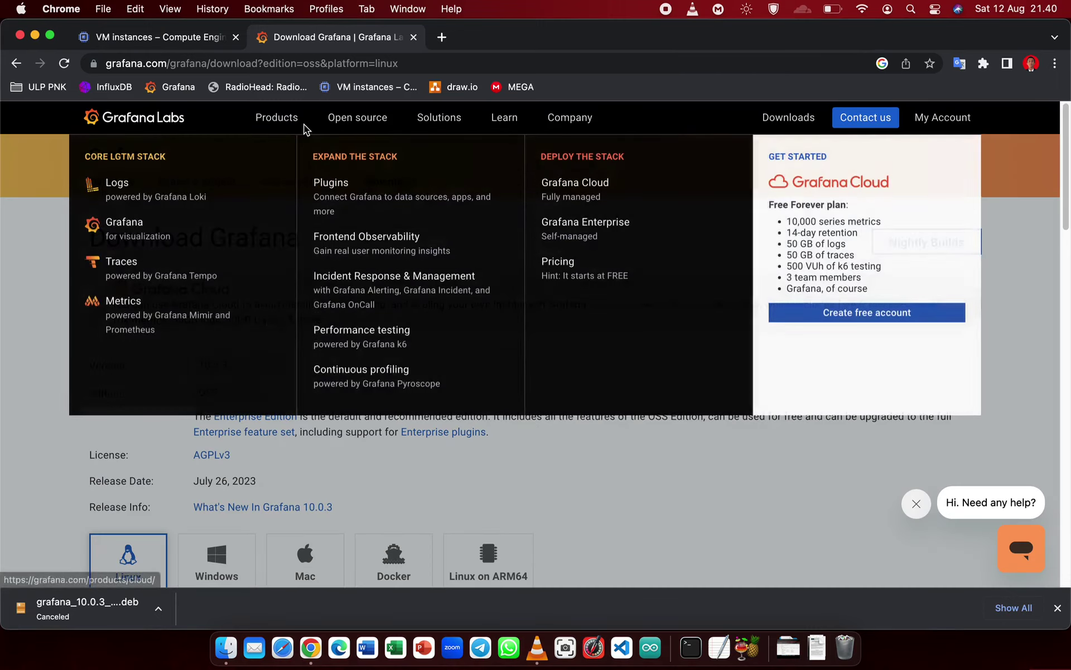
- Go via the grafana.com home and Grafana product pages to Learn > Documentation
{"action": "mouse_move", "coordinate": [359, 122]}
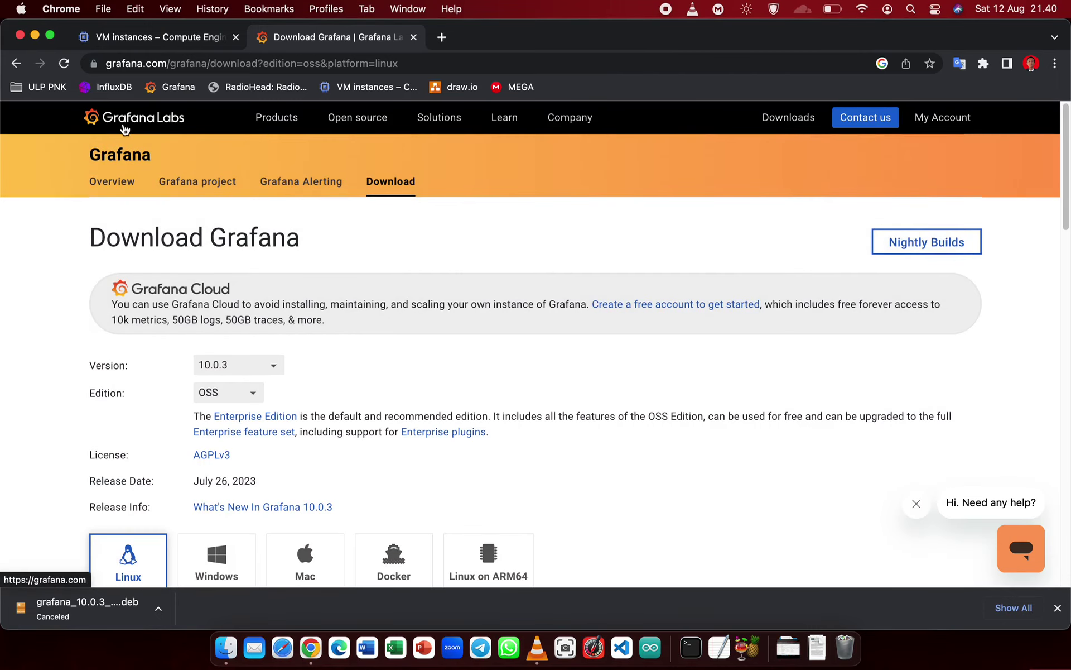
{"action": "left_click", "coordinate": [170, 131]}
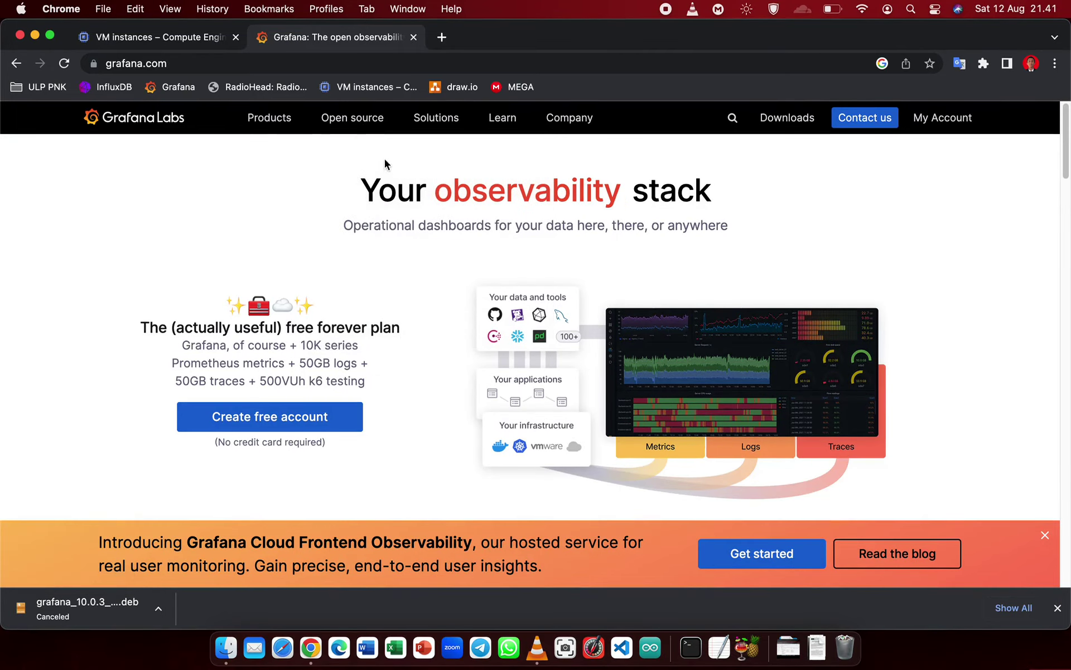
{"action": "mouse_move", "coordinate": [270, 124]}
{"action": "left_click", "coordinate": [128, 231]}
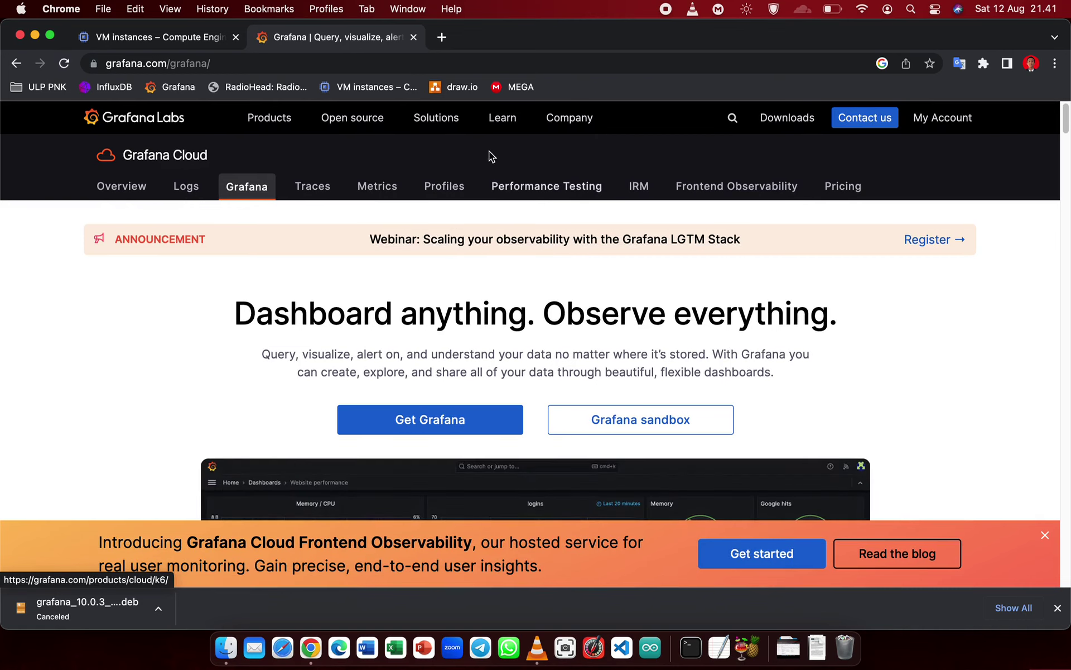
{"action": "mouse_move", "coordinate": [500, 123]}
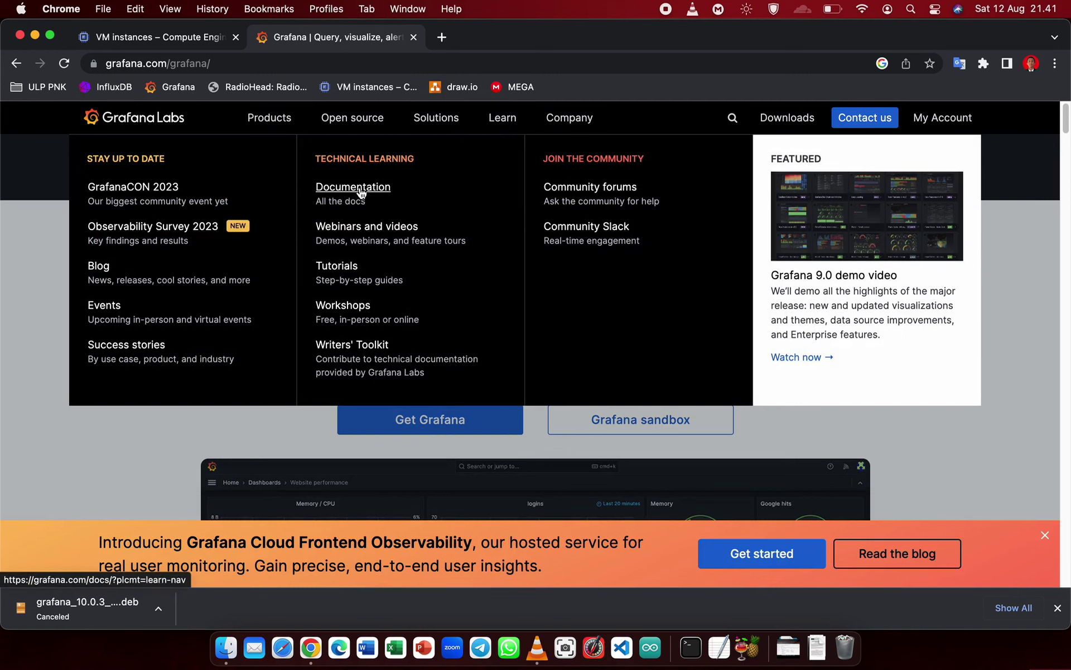
{"action": "left_click", "coordinate": [361, 192]}
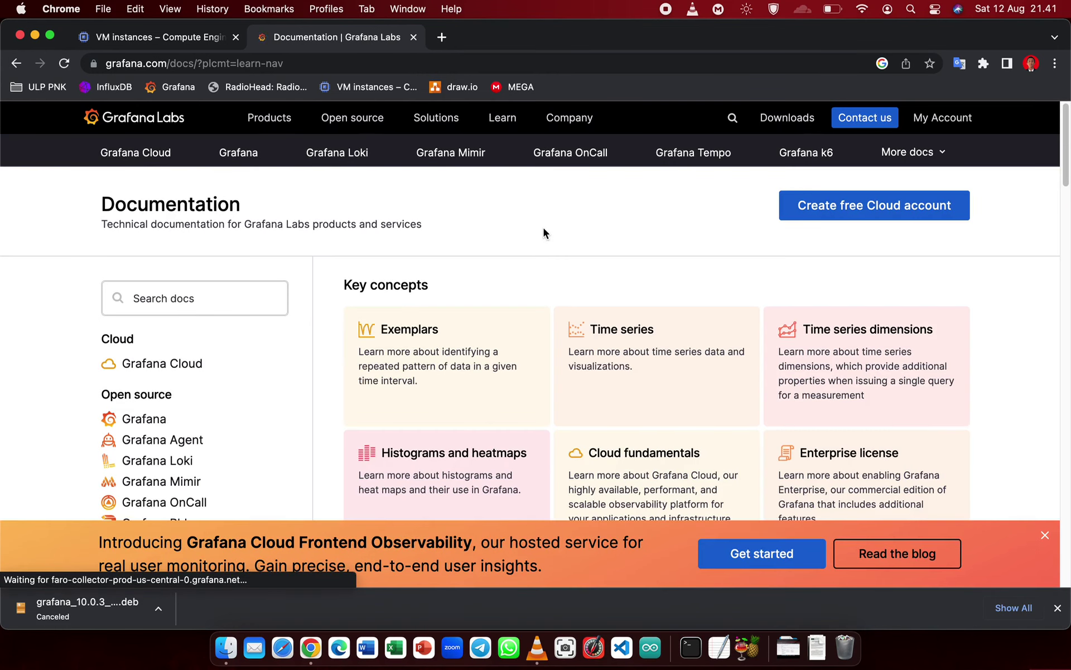
- Open Grafana docs, then Install on Linux, then its 'Start the Grafana server' next-step page
{"action": "scroll", "coordinate": [391, 290], "scroll_direction": "down", "scroll_amount": 1}
{"action": "left_click", "coordinate": [139, 410]}
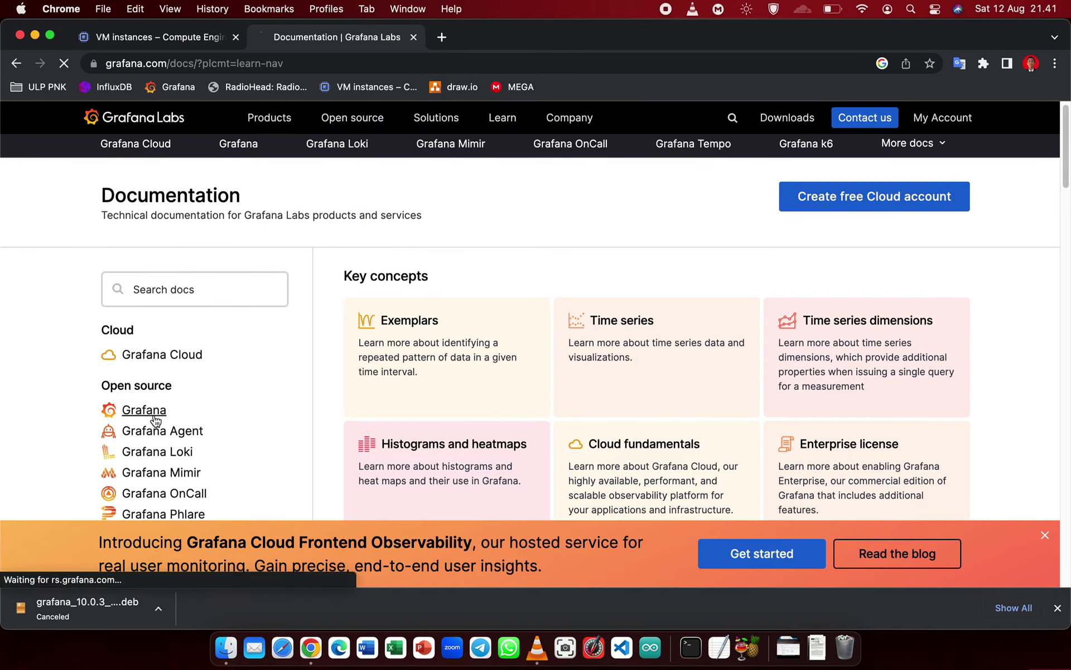
{"action": "scroll", "coordinate": [497, 270], "scroll_direction": "down", "scroll_amount": 3}
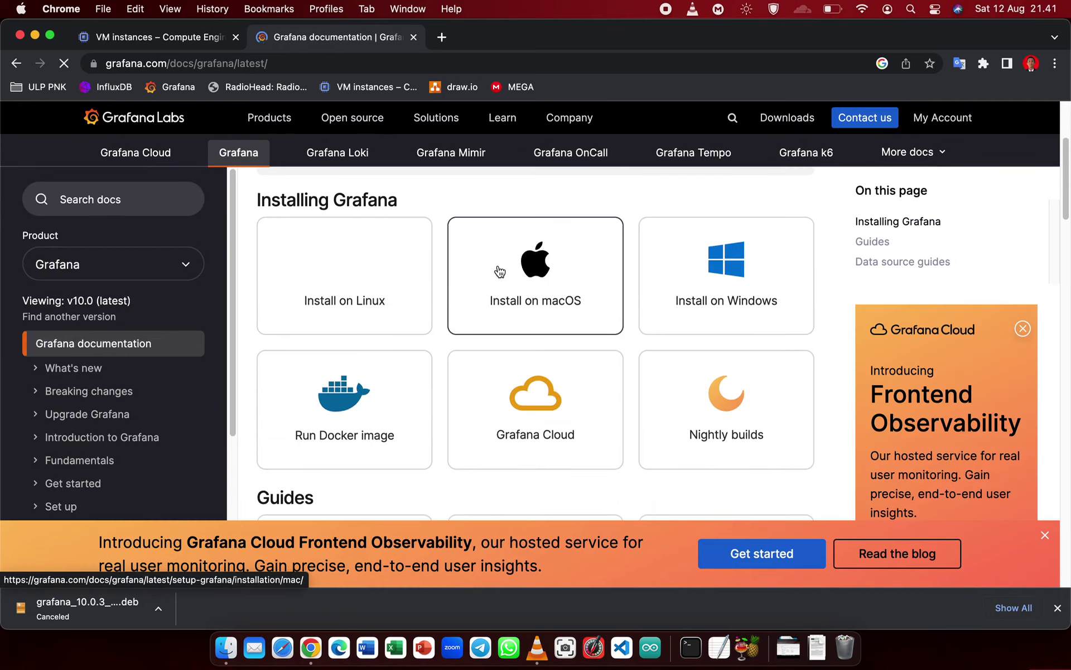
{"action": "scroll", "coordinate": [454, 261], "scroll_direction": "down", "scroll_amount": 2}
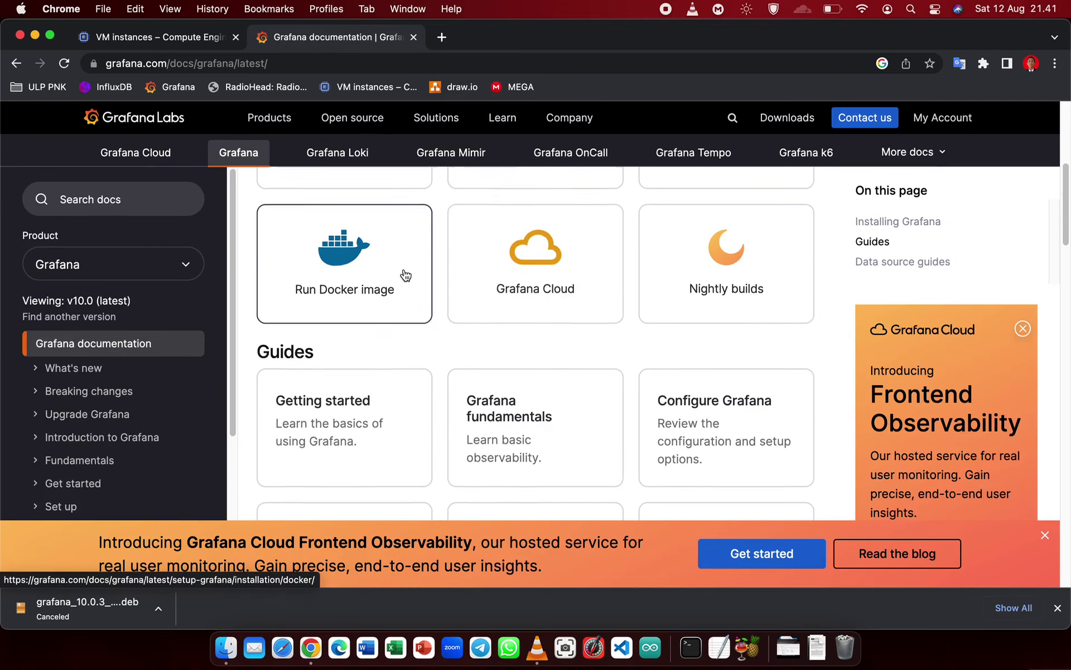
{"action": "scroll", "coordinate": [391, 307], "scroll_direction": "up", "scroll_amount": 3}
{"action": "left_click", "coordinate": [368, 336]}
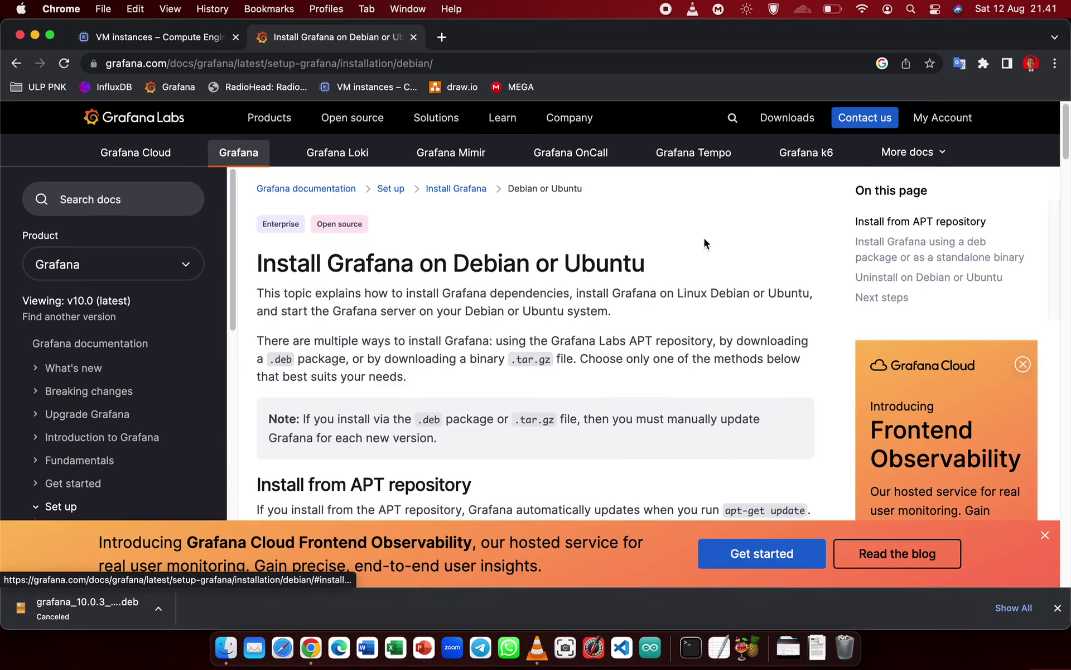
{"action": "scroll", "coordinate": [704, 238], "scroll_direction": "down", "scroll_amount": 5}
{"action": "scroll", "coordinate": [704, 238], "scroll_direction": "down", "scroll_amount": 10}
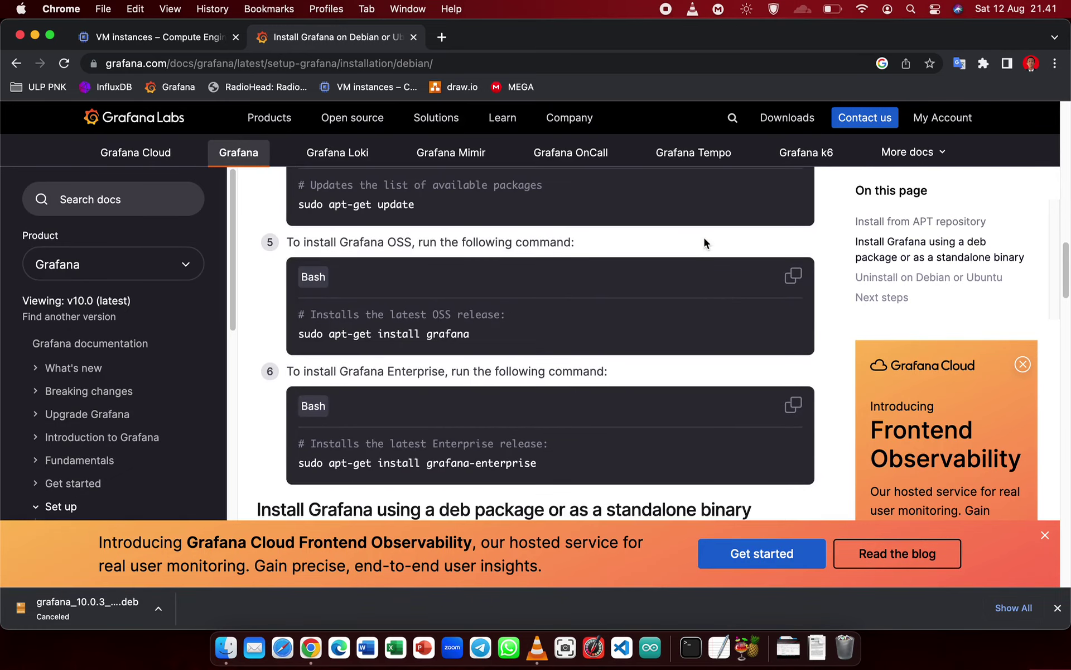
{"action": "scroll", "coordinate": [704, 237], "scroll_direction": "down", "scroll_amount": 6}
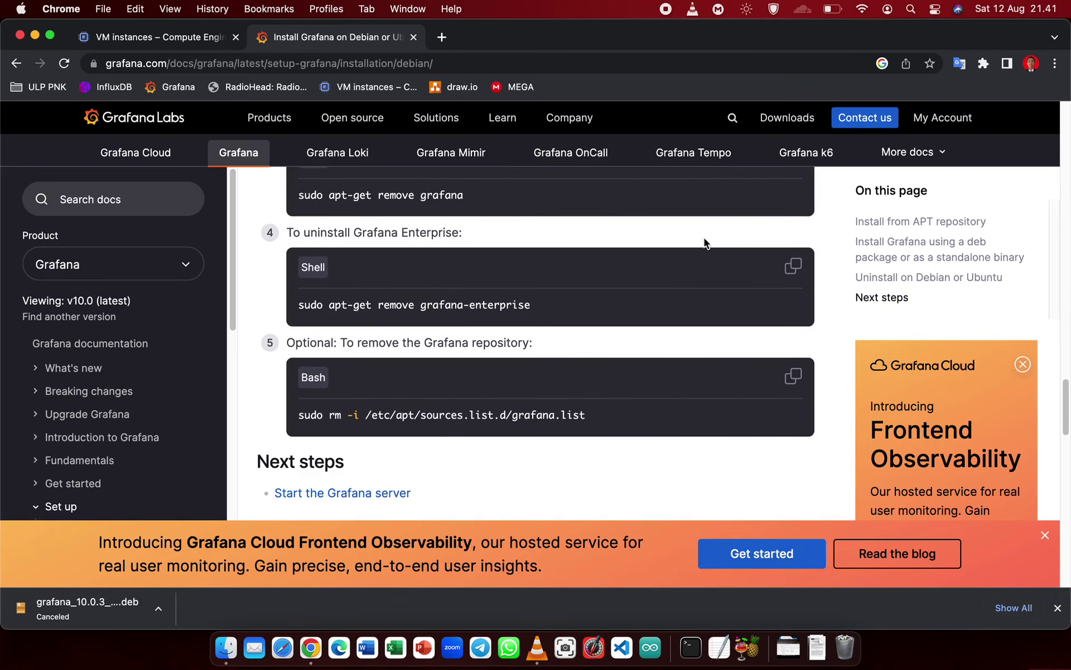
{"action": "scroll", "coordinate": [704, 238], "scroll_direction": "up", "scroll_amount": 12}
{"action": "scroll", "coordinate": [704, 238], "scroll_direction": "down", "scroll_amount": 10}
{"action": "left_click", "coordinate": [337, 436]}
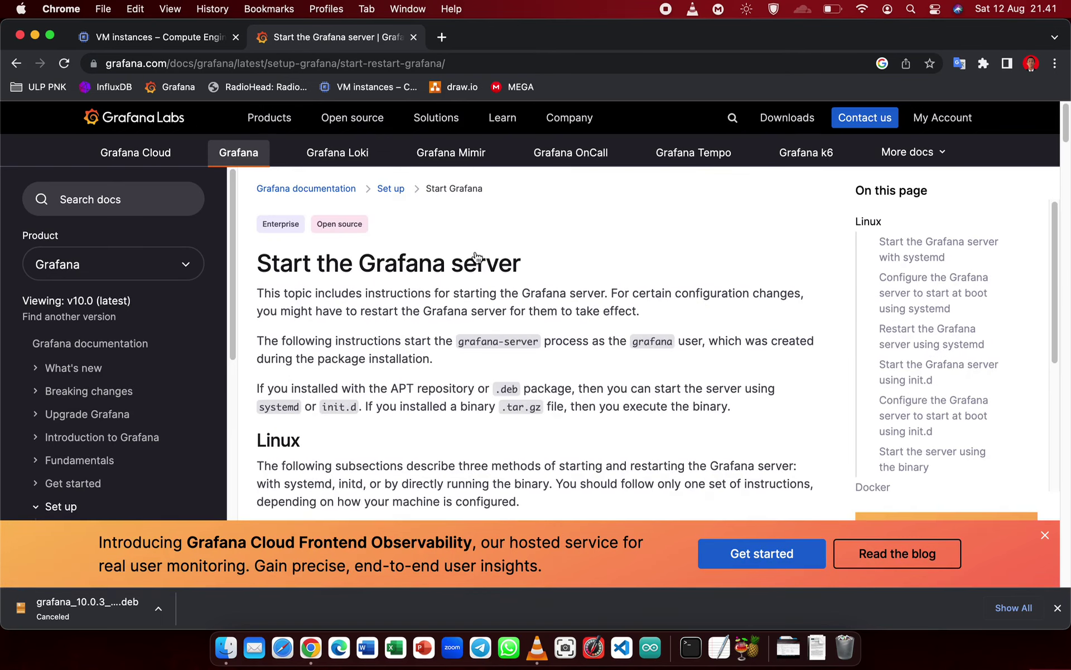
- Copy the 'sudo systemctl start grafana-server' command from the Grafana docs
{"action": "scroll", "coordinate": [612, 260], "scroll_direction": "down", "scroll_amount": 4}
{"action": "scroll", "coordinate": [461, 369], "scroll_direction": "down", "scroll_amount": 2}
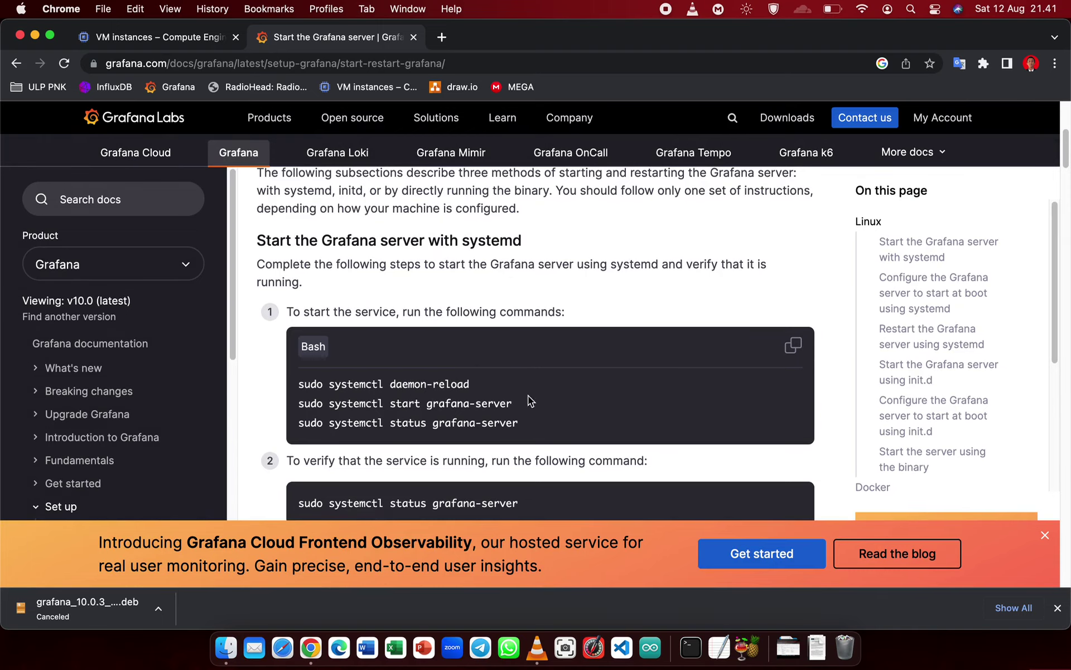
{"action": "left_click_drag", "start_coordinate": [528, 396], "coordinate": [270, 412]}
{"action": "scroll", "coordinate": [426, 364], "scroll_direction": "down", "scroll_amount": 2}
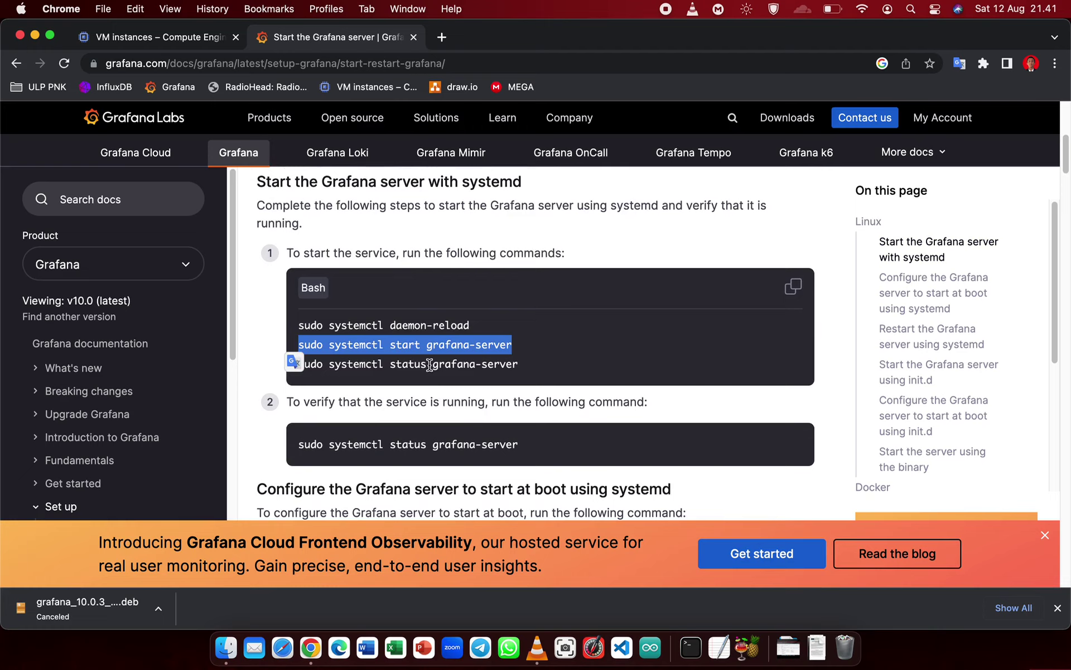
{"action": "left_click_drag", "start_coordinate": [522, 345], "coordinate": [300, 345]}
{"action": "right_click", "coordinate": [355, 347]}
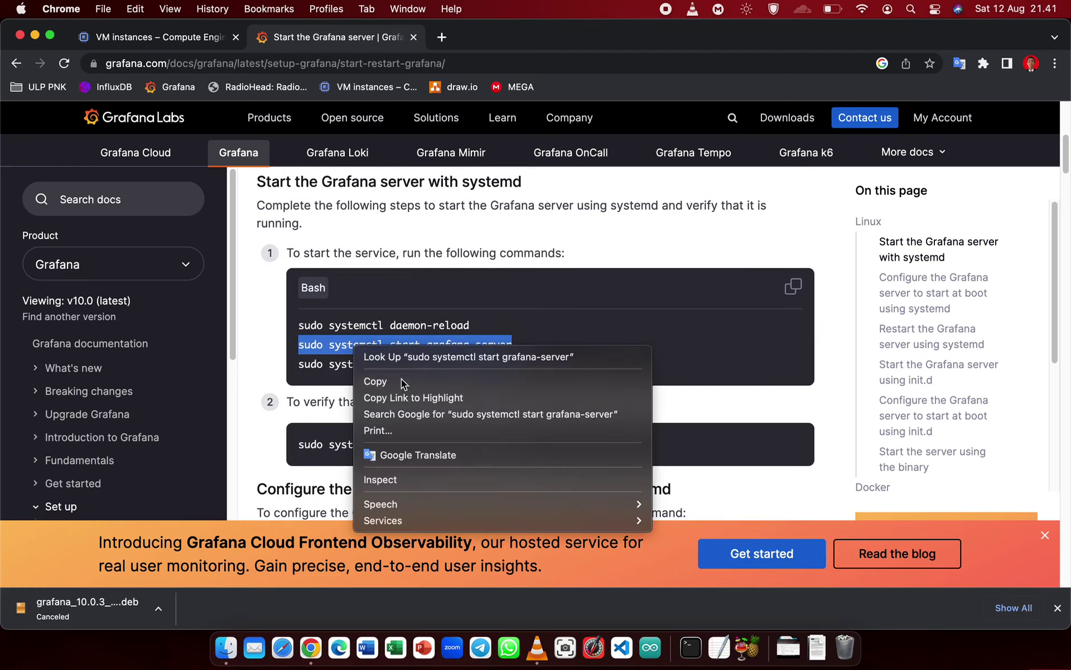
{"action": "left_click", "coordinate": [400, 378]}
{"action": "right_click", "coordinate": [404, 347]}
{"action": "left_click", "coordinate": [424, 381]}
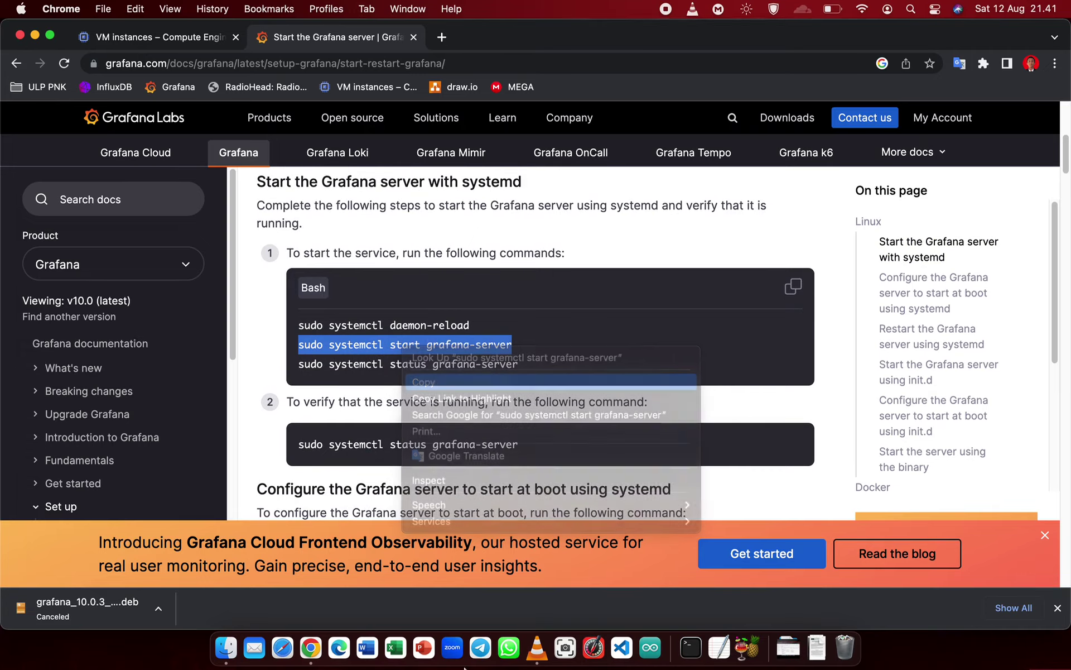
- Paste into the instance-4 SSH terminal and erase the wrongly pasted text
{"action": "key", "text": "ctrl+Up"}
{"action": "left_click", "coordinate": [88, 239]}
{"action": "right_click", "coordinate": [257, 277]}
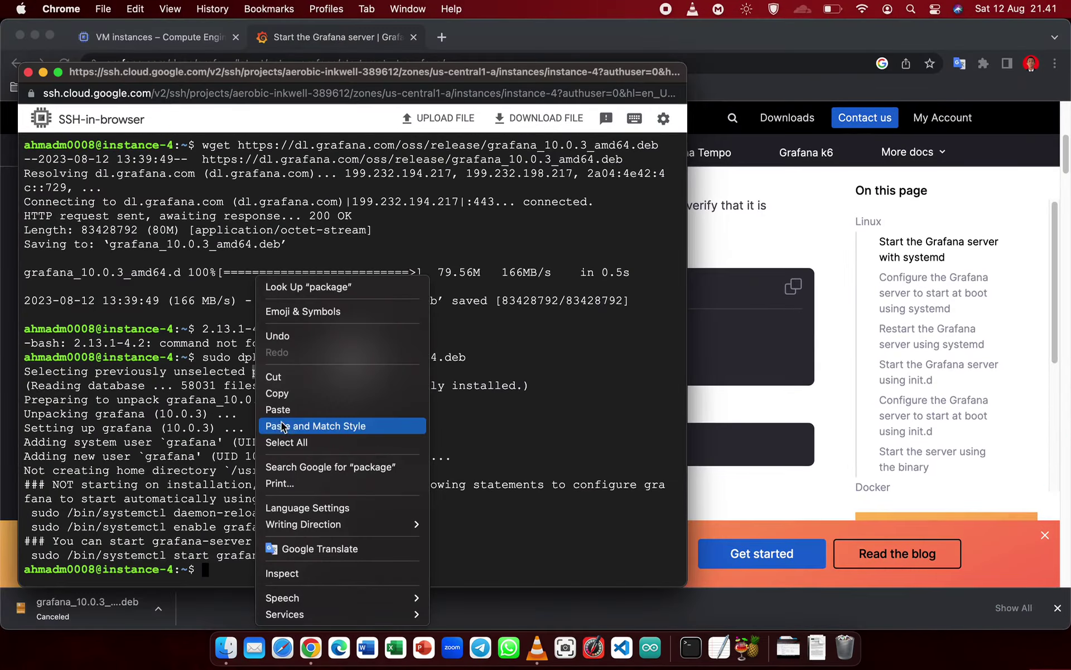
{"action": "left_click", "coordinate": [320, 410]}
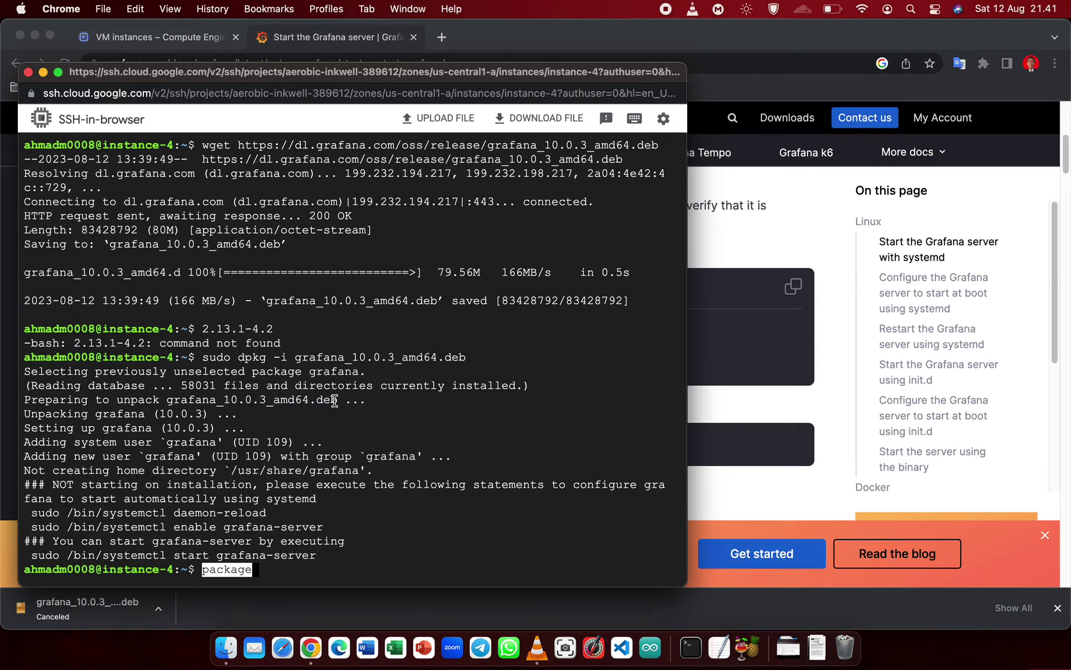
{"action": "key", "text": "BackSpace"}
{"action": "key", "text": "BackSpace"}
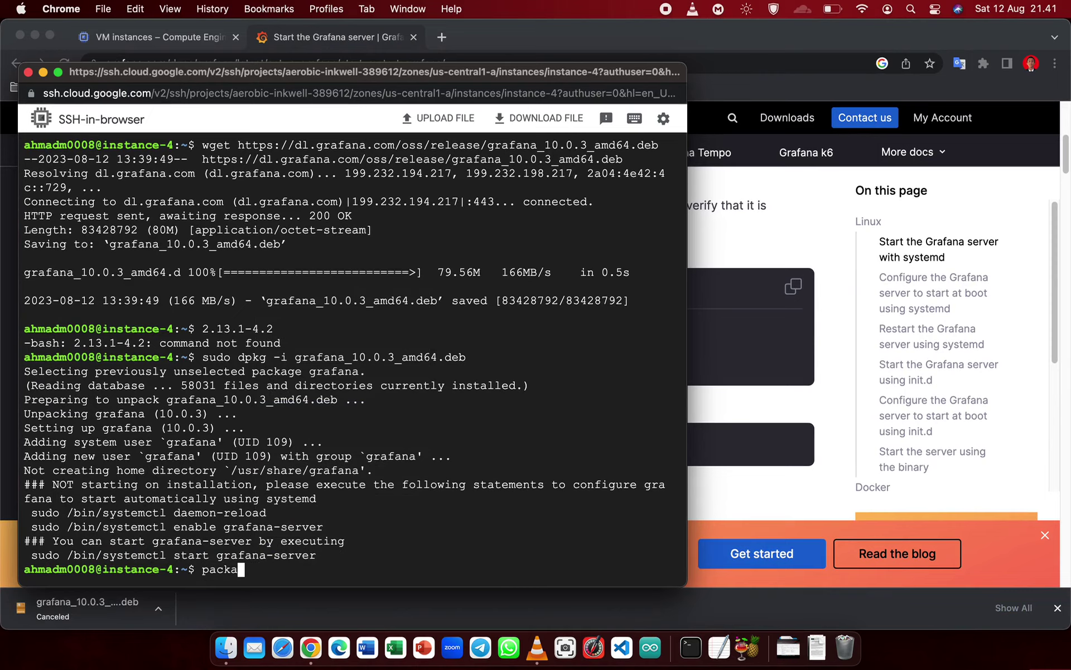
{"action": "key", "text": "BackSpace"}
{"action": "key", "text": "BackSpace"}
{"action": "key", "text": "BackSpace"}
- Recopy the start command, but run a pasted package file name line in the terminal instead
{"action": "key", "text": "super+grave"}
{"action": "right_click", "coordinate": [495, 349]}
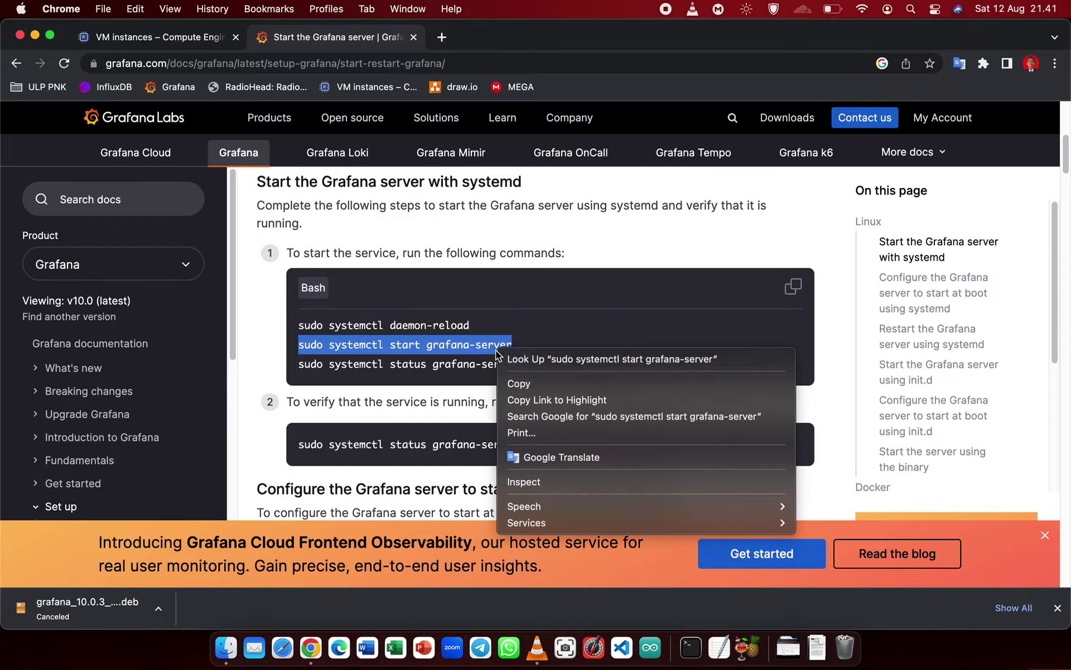
{"action": "left_click", "coordinate": [515, 382]}
{"action": "key", "text": "ctrl+Up"}
{"action": "key", "text": "ctrl+Up"}
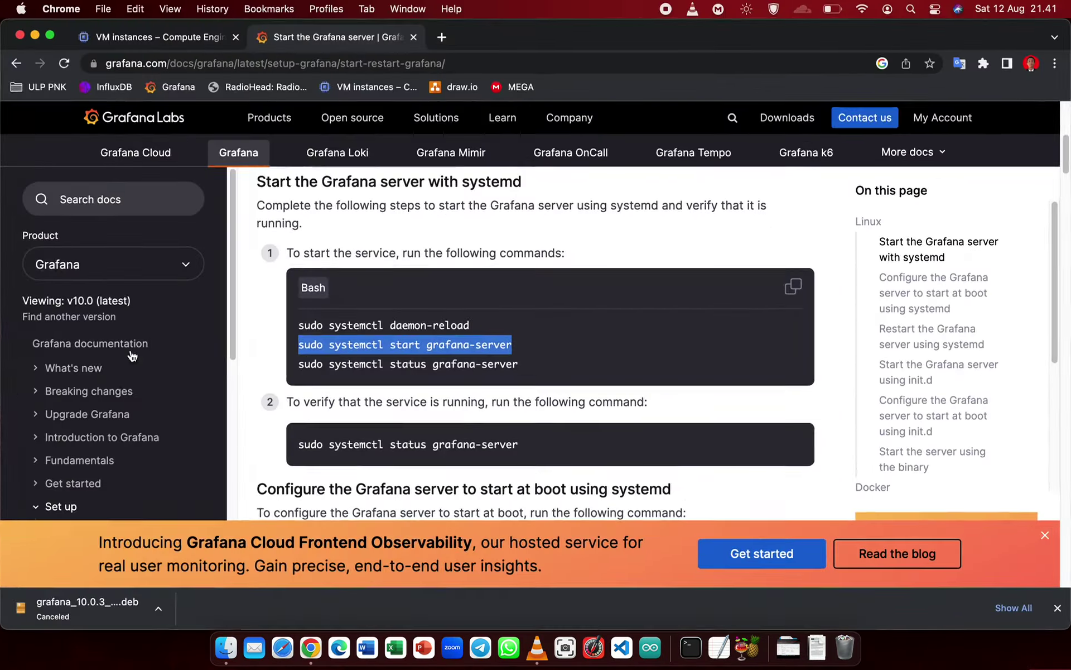
{"action": "key", "text": "ctrl+Up"}
{"action": "left_click", "coordinate": [258, 387]}
{"action": "right_click", "coordinate": [310, 400]}
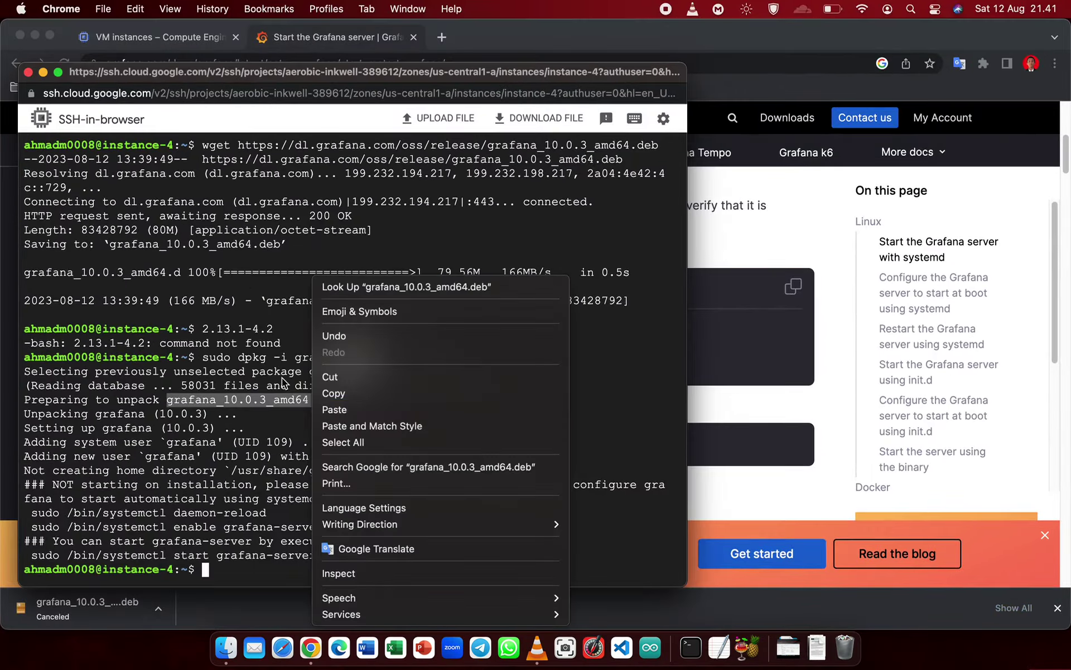
{"action": "left_click", "coordinate": [293, 564]}
{"action": "key", "text": "super+v"}
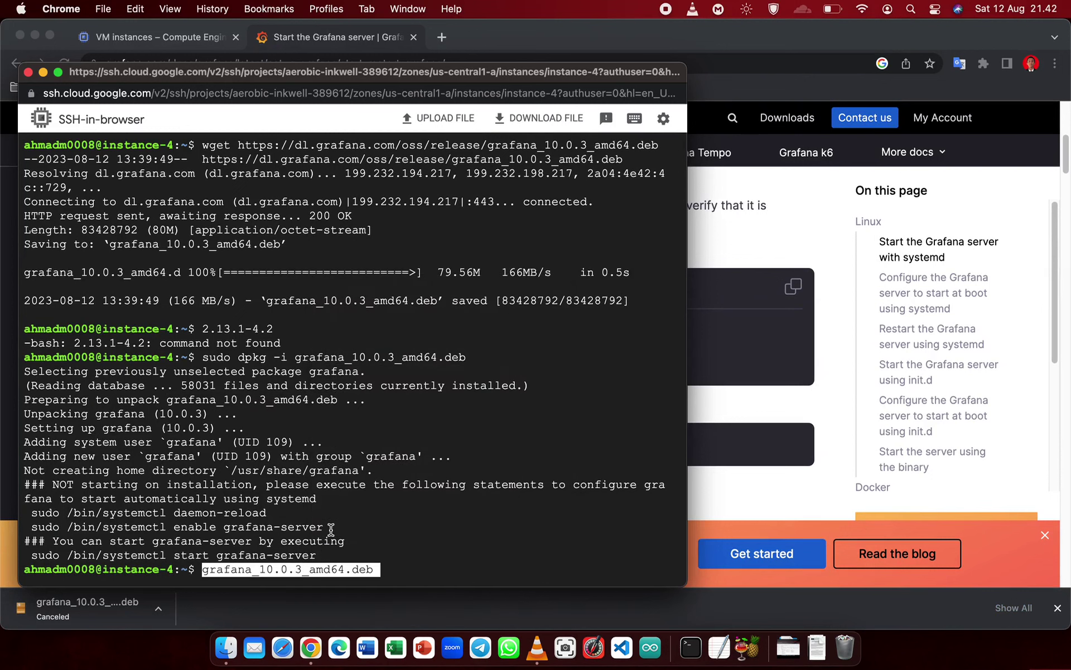
{"action": "key", "text": "Return"}
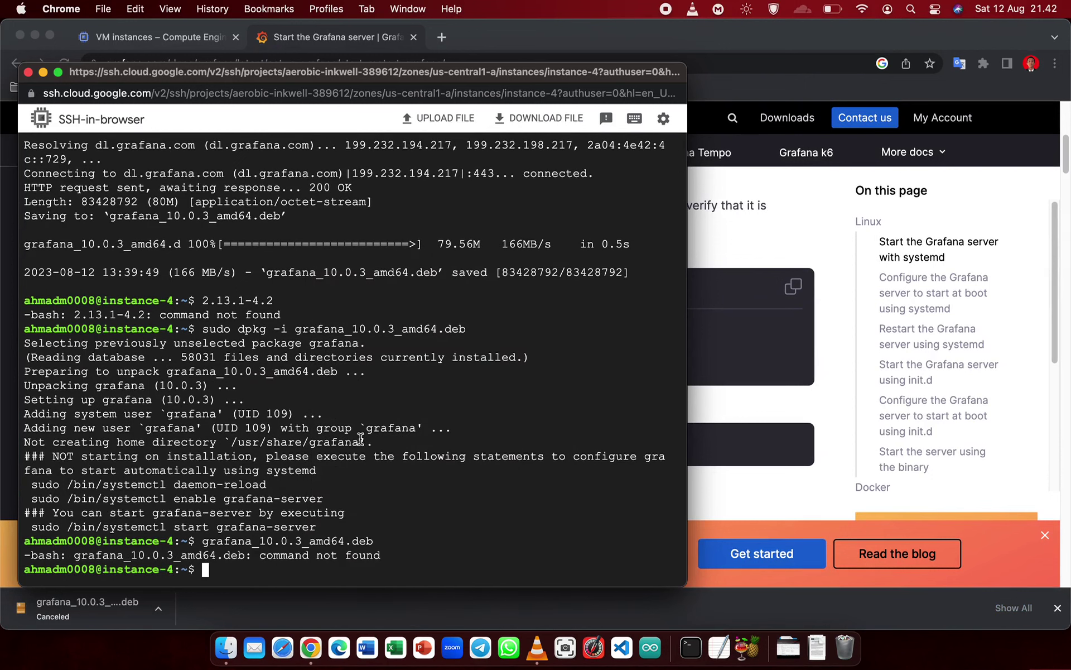
- Run 'sudo systemctl start grafana-server' in the SSH terminal
{"action": "left_click", "coordinate": [725, 363]}
{"action": "triple_click", "coordinate": [500, 352]}
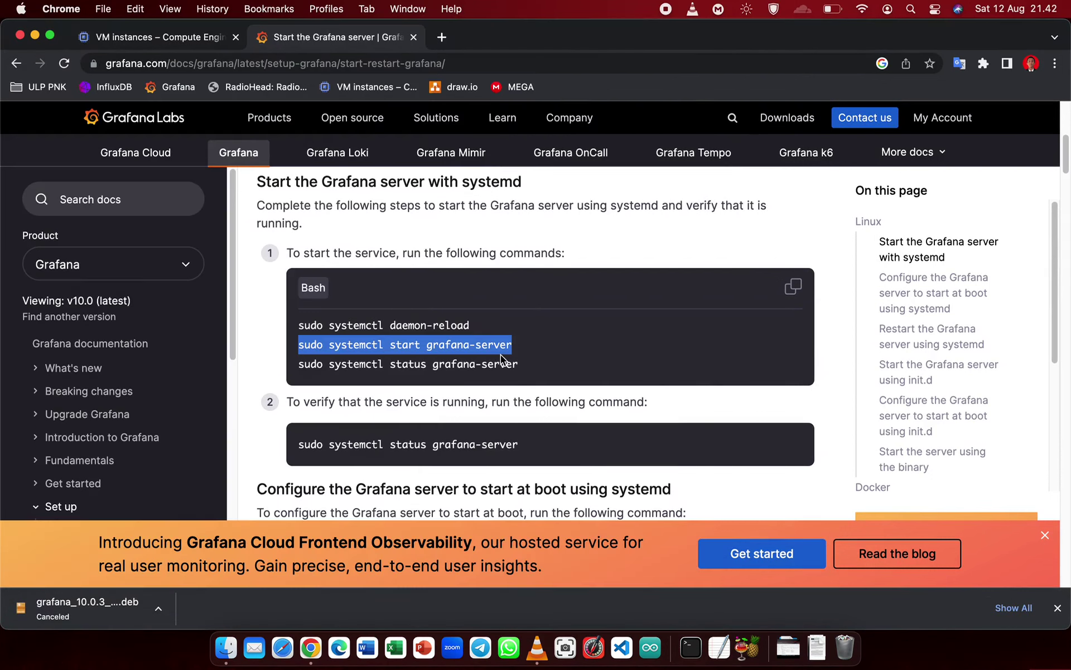
{"action": "right_click", "coordinate": [417, 346]}
{"action": "left_click", "coordinate": [467, 383]}
{"action": "key", "text": "ctrl+Up"}
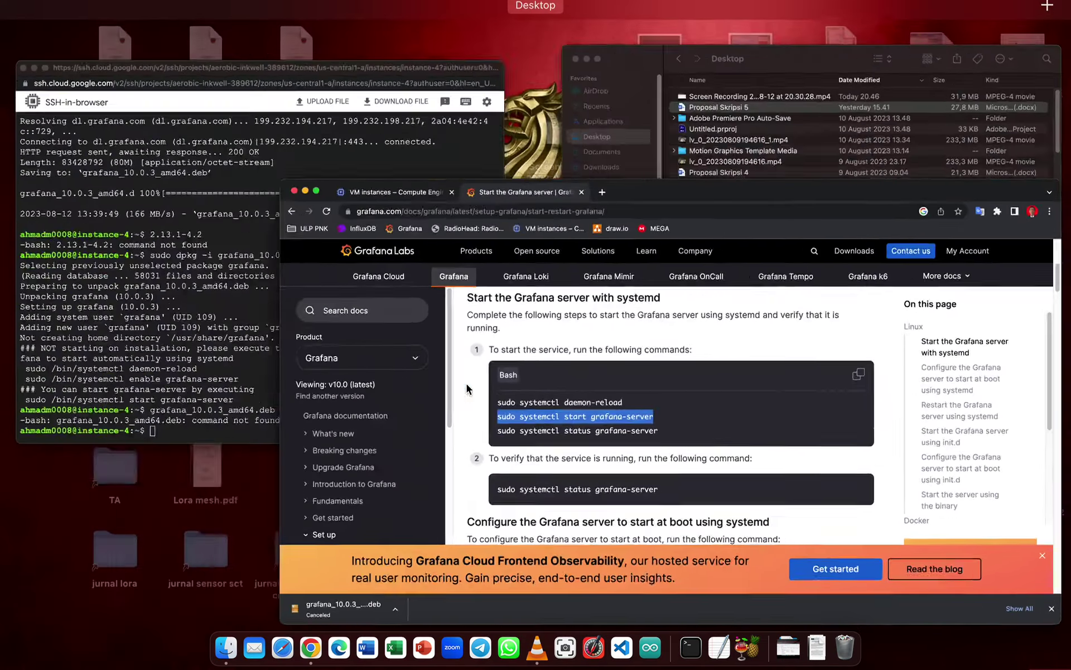
{"action": "left_click", "coordinate": [275, 332]}
{"action": "right_click", "coordinate": [308, 391]}
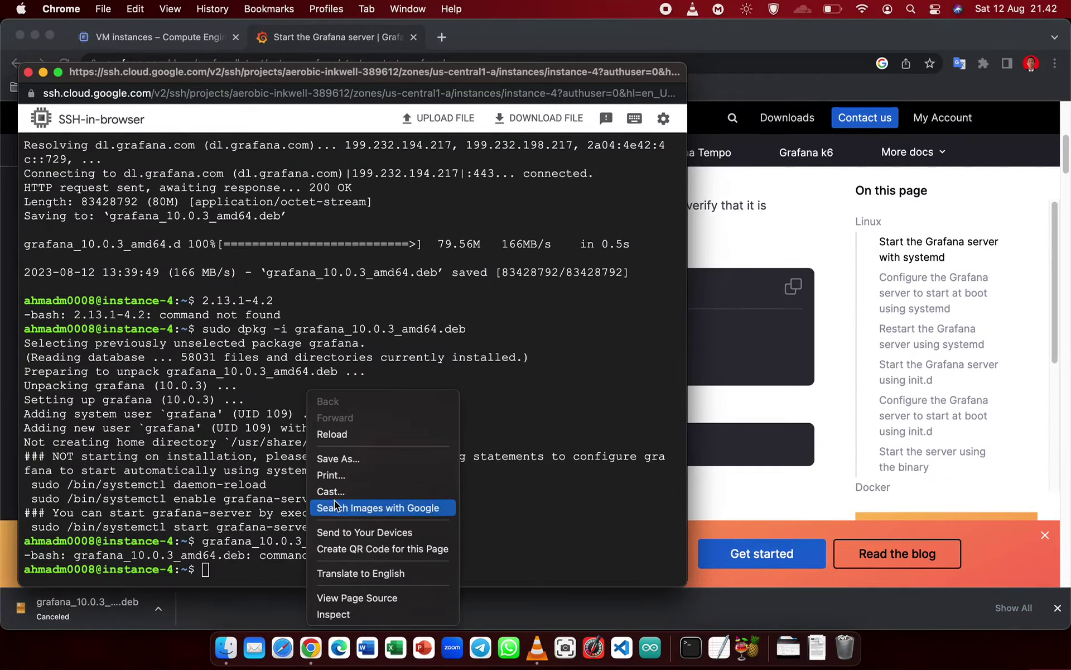
{"action": "right_click", "coordinate": [224, 568]}
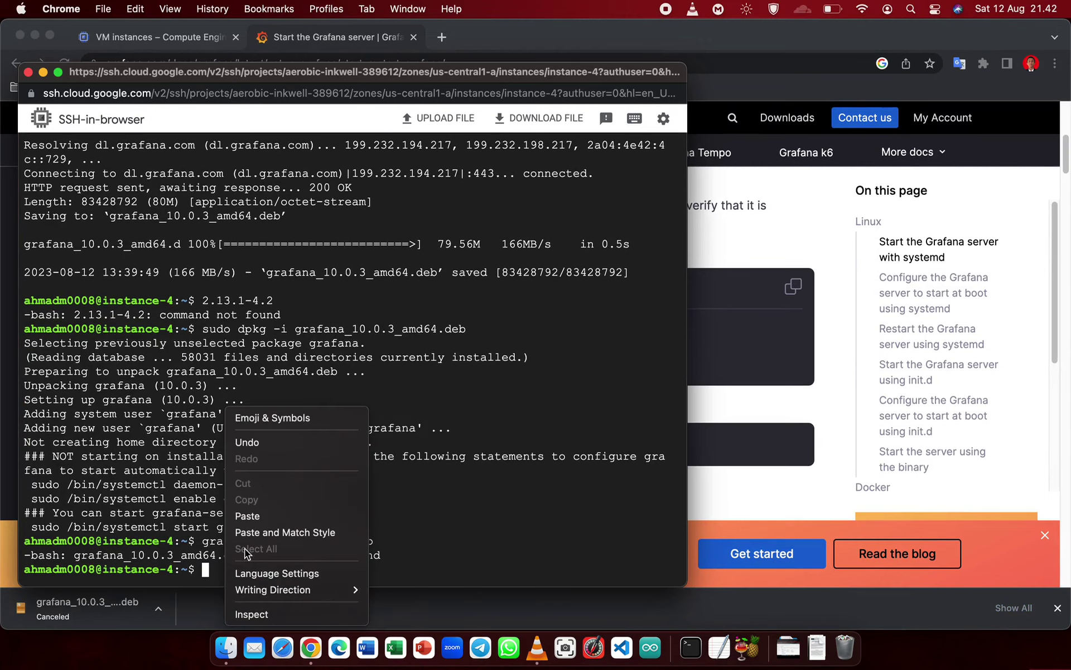
{"action": "left_click", "coordinate": [247, 515]}
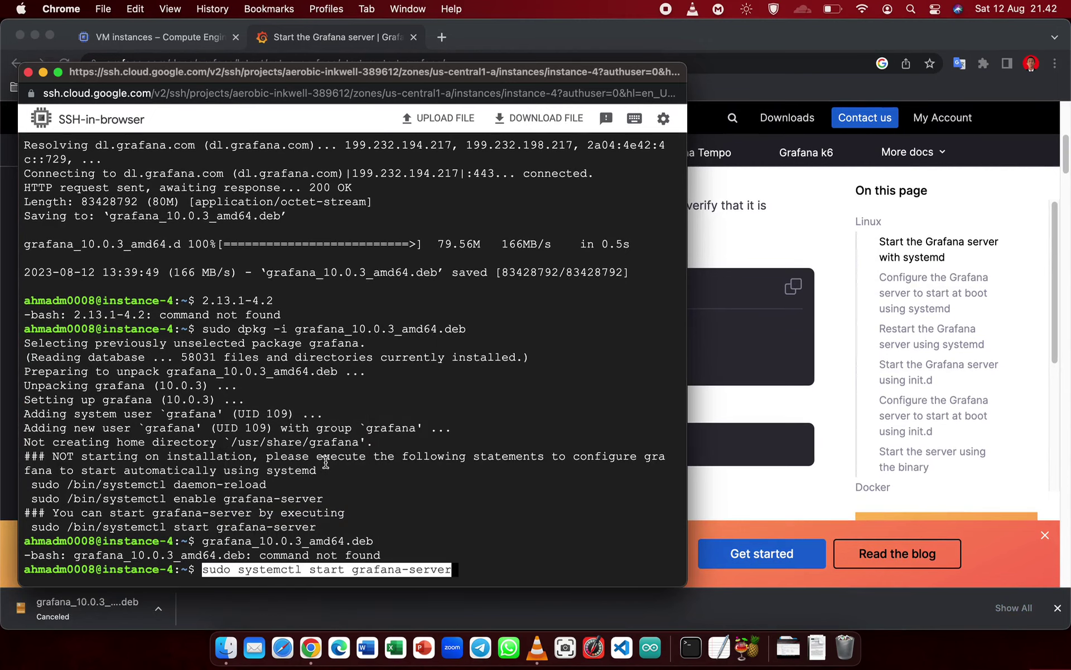
{"action": "key", "text": "Return"}
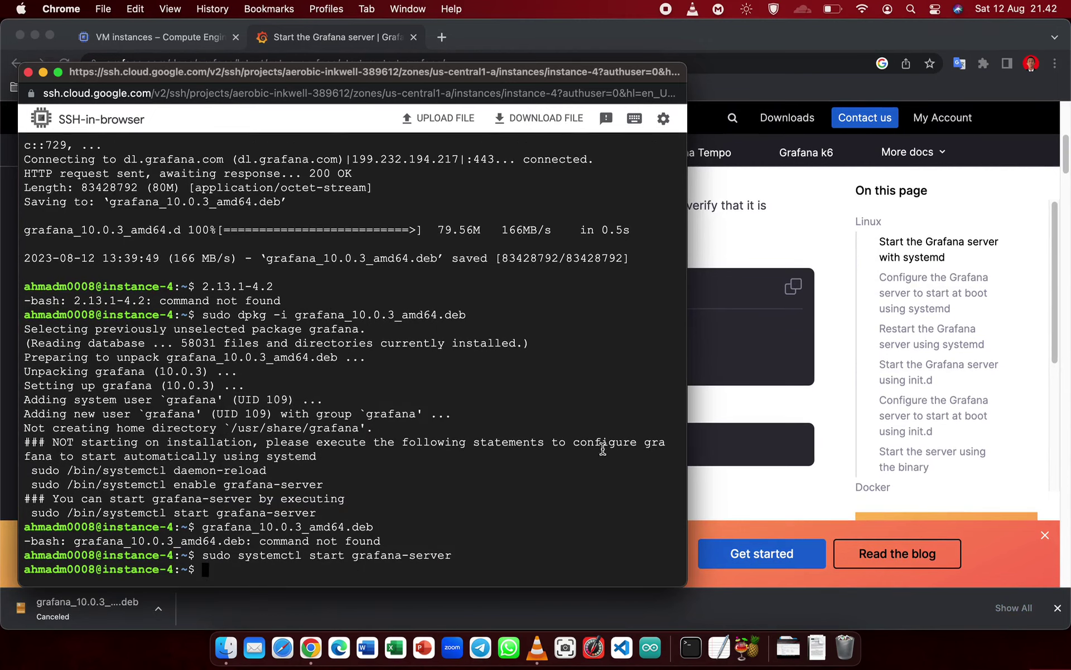
- Run 'sudo systemctl status grafana-server' and confirm it reports active (running)
{"action": "left_click", "coordinate": [705, 408]}
{"action": "double_click", "coordinate": [499, 366]}
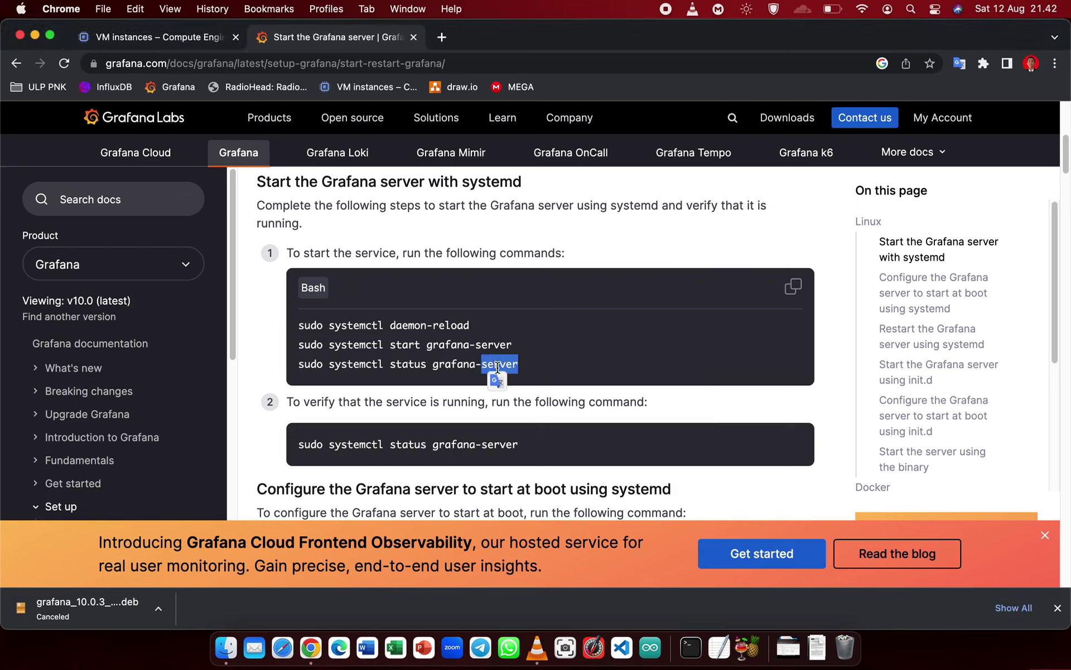
{"action": "triple_click", "coordinate": [321, 368]}
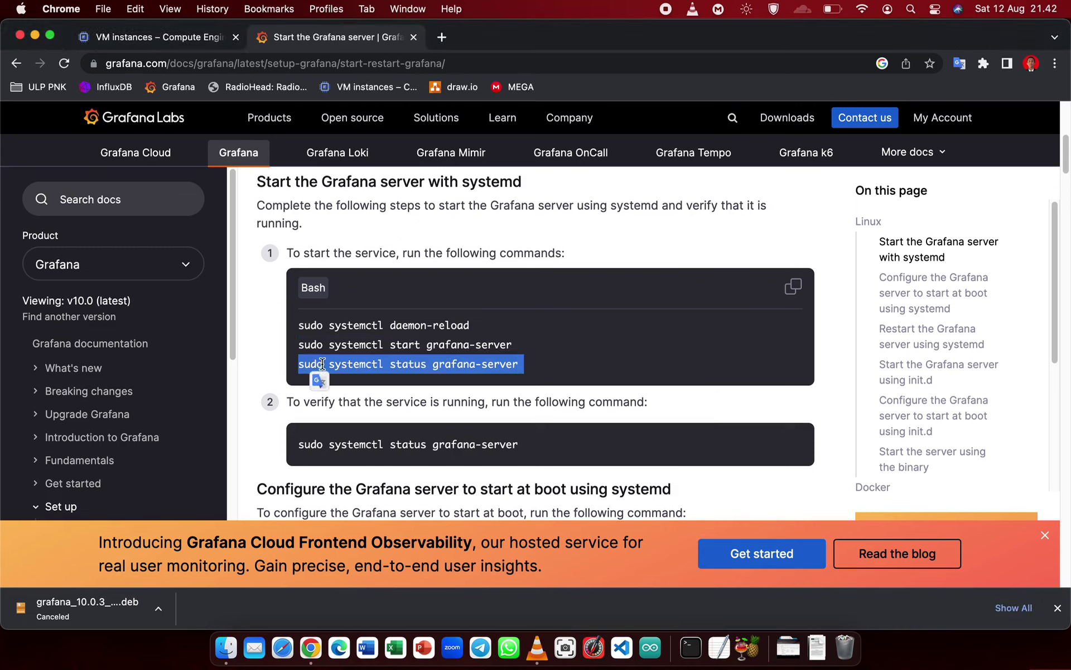
{"action": "right_click", "coordinate": [322, 363]}
{"action": "left_click", "coordinate": [357, 396]}
{"action": "key", "text": "ctrl+Up"}
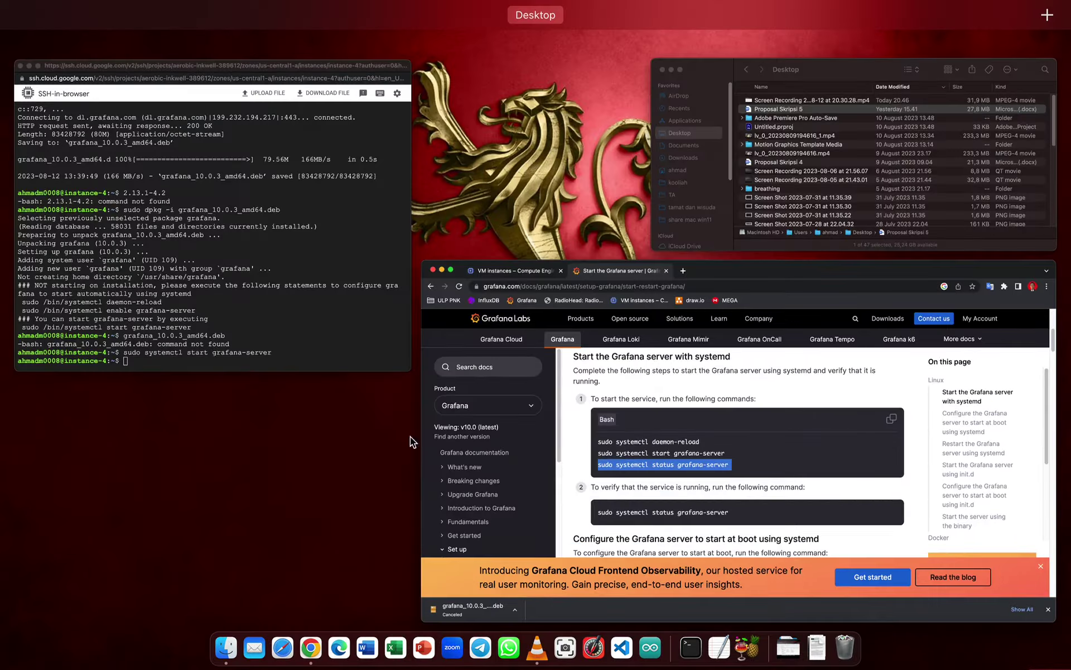
{"action": "left_click", "coordinate": [120, 270]}
{"action": "right_click", "coordinate": [342, 573]}
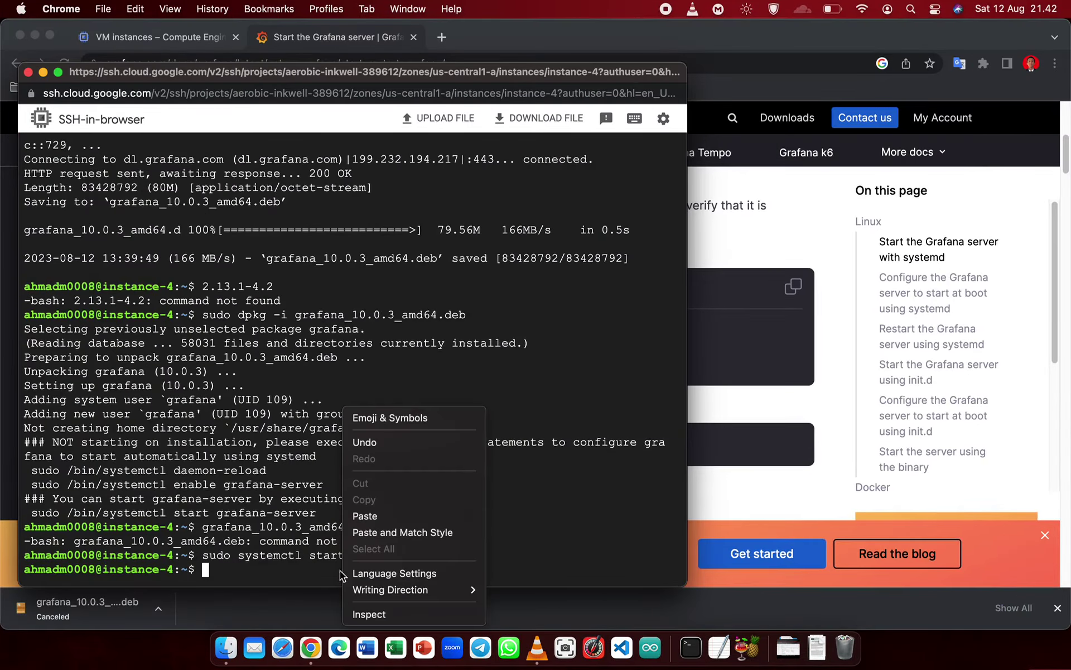
{"action": "left_click", "coordinate": [397, 509]}
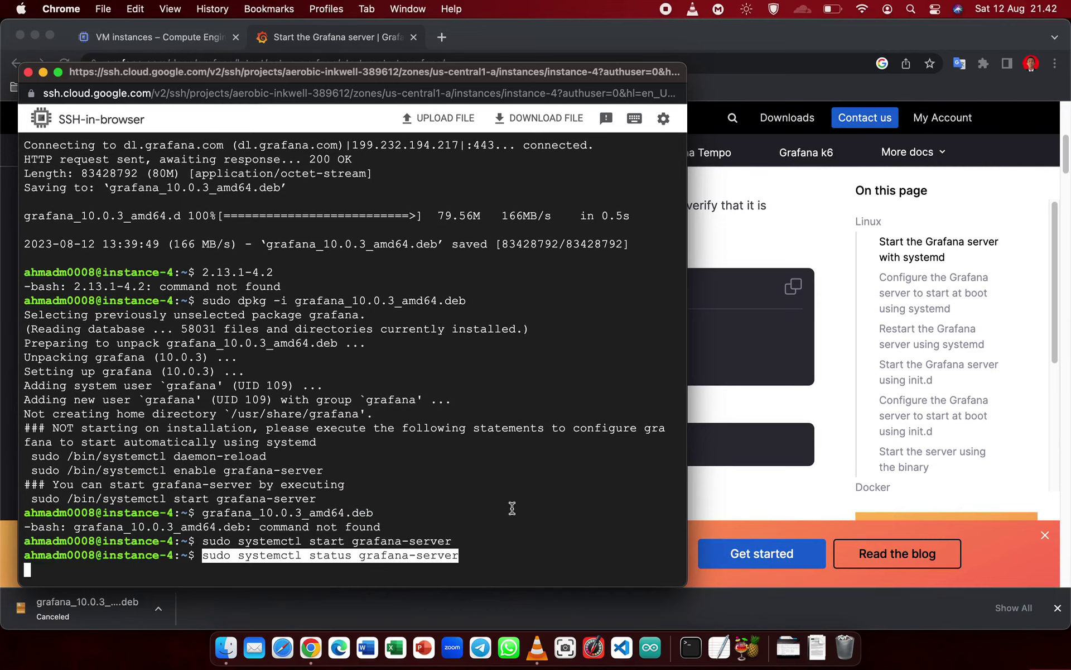
{"action": "left_click", "coordinate": [728, 402]}
{"action": "key", "text": "ctrl+Up"}
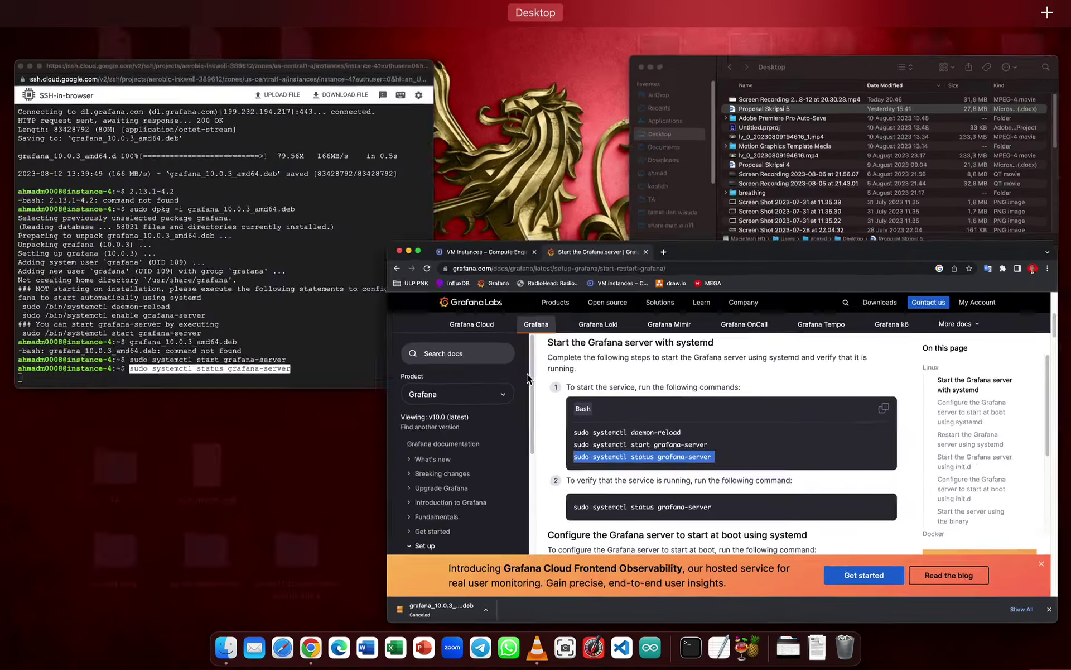
{"action": "left_click", "coordinate": [184, 212]}
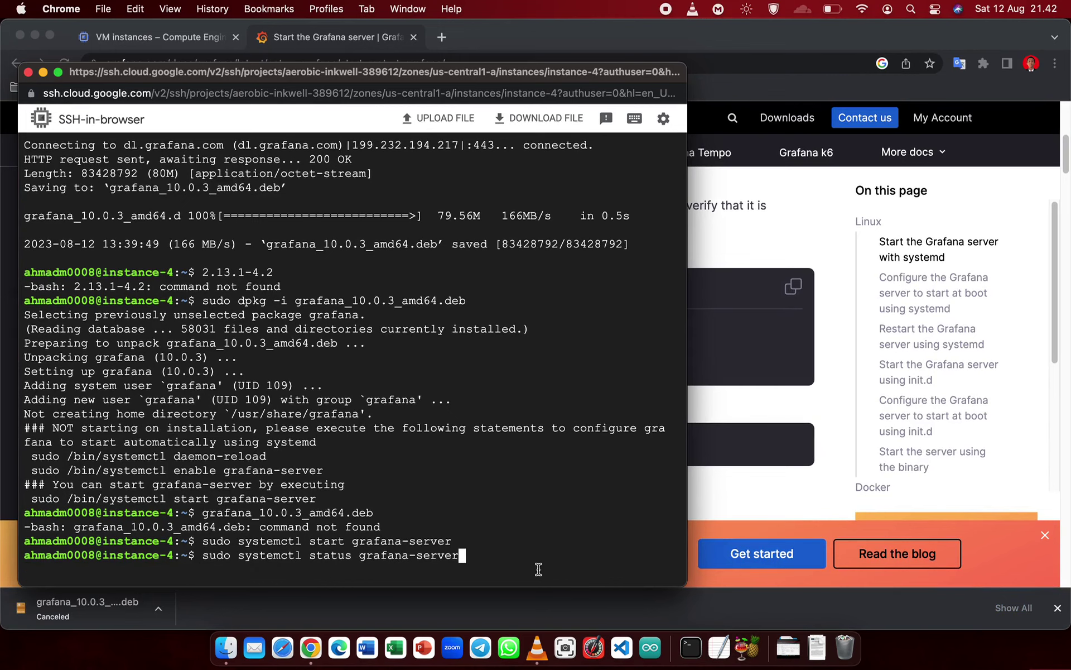
{"action": "key", "text": "Return"}
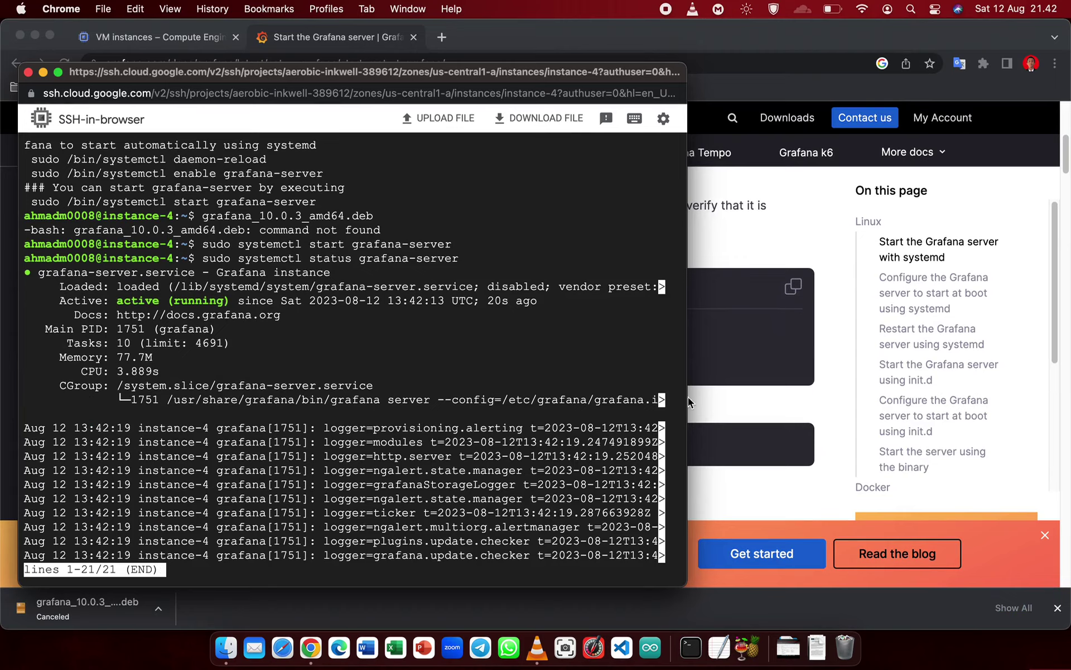
{"action": "left_click", "coordinate": [734, 250]}
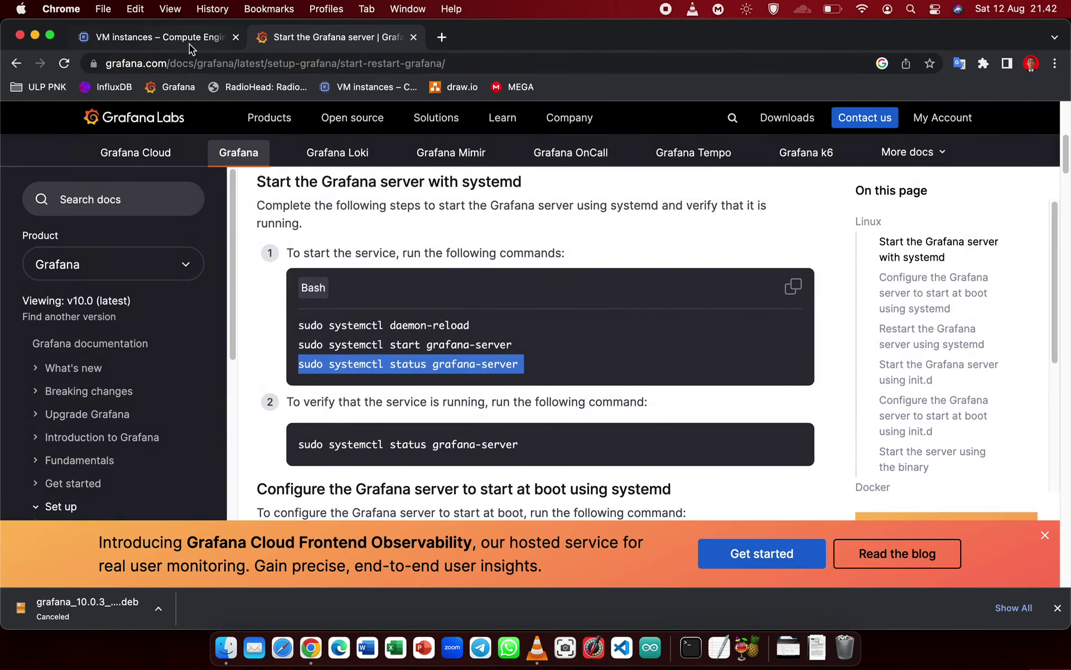
- Copy instance-4's external IP and load 34.16.68.43:3000 in a new browser tab
{"action": "left_click", "coordinate": [187, 39]}
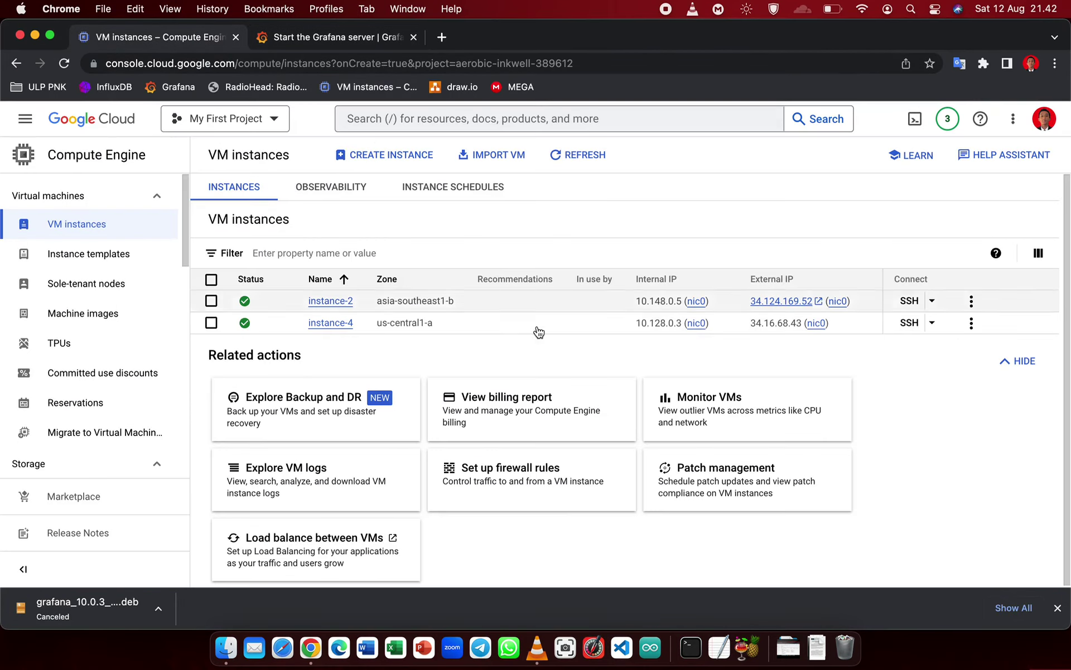
{"action": "left_click", "coordinate": [840, 324]}
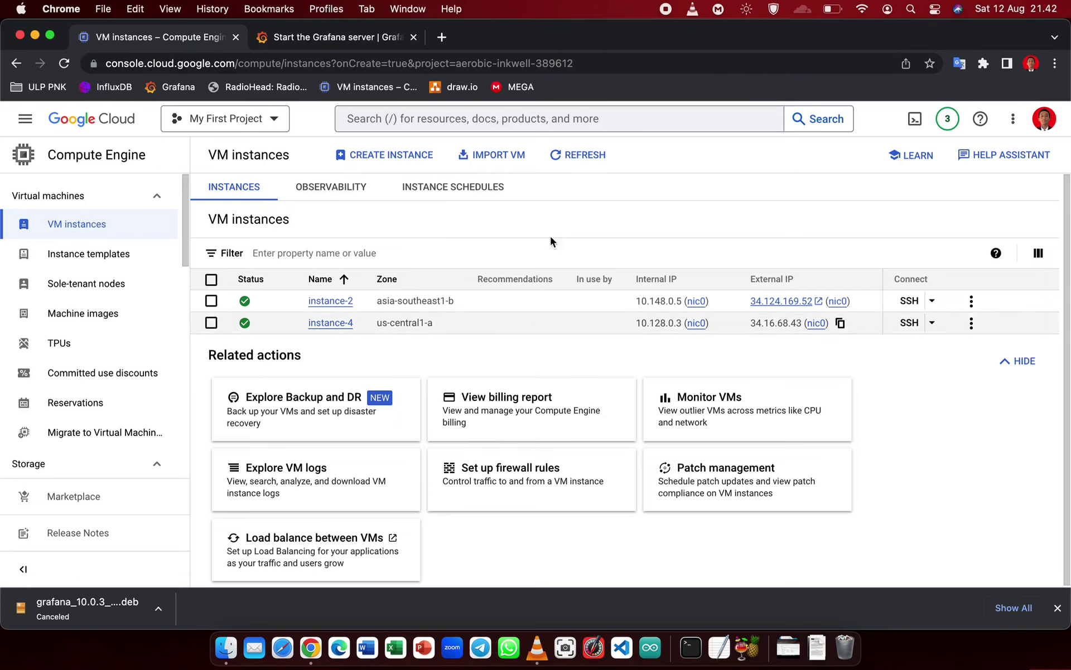
{"action": "left_click", "coordinate": [439, 36]}
{"action": "right_click", "coordinate": [448, 63]}
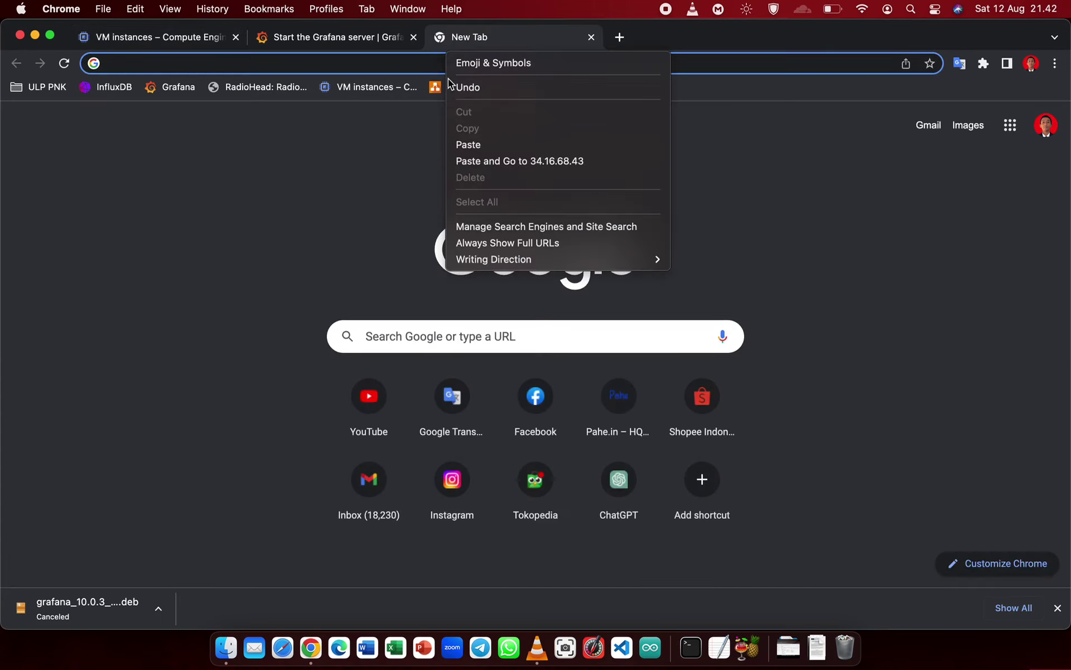
{"action": "left_click", "coordinate": [490, 143]}
{"action": "type", "text": ":"}
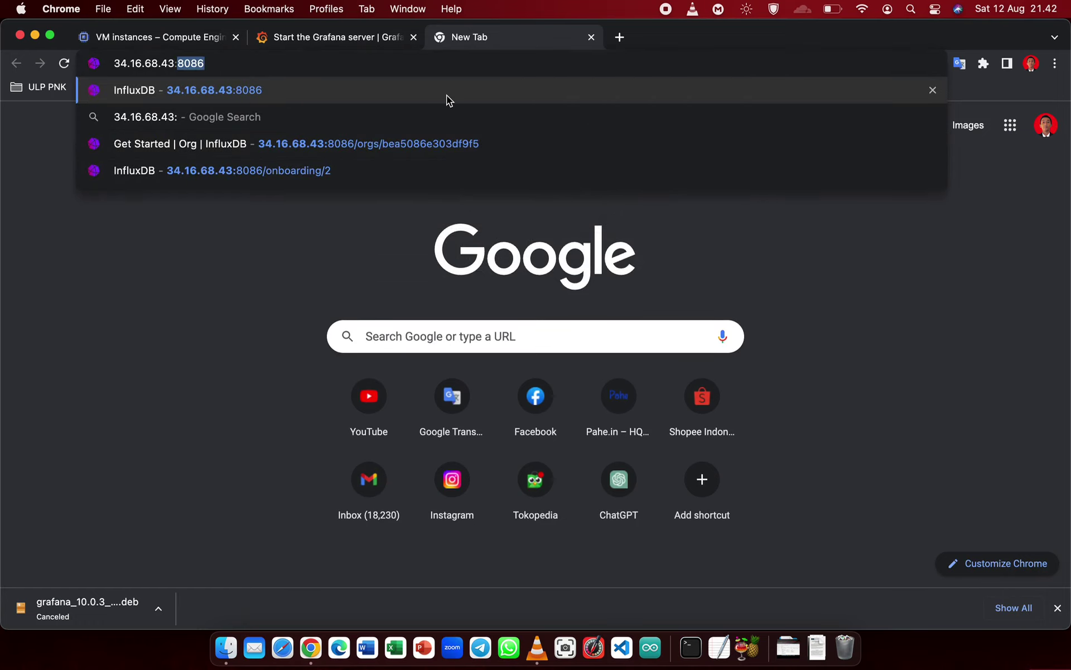
{"action": "type", "text": "3"}
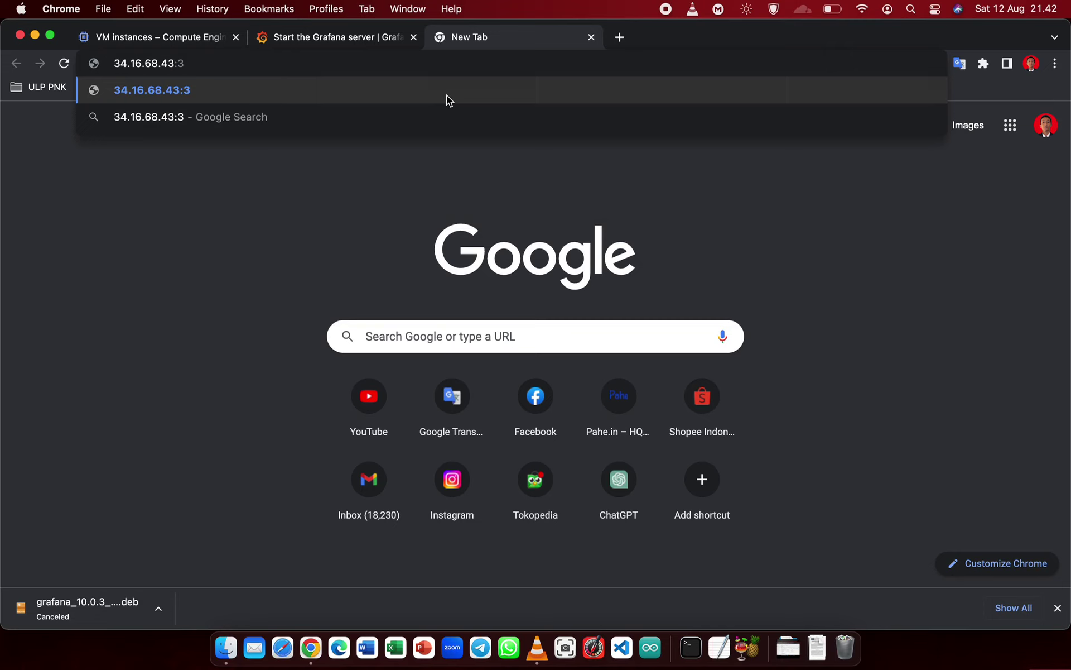
{"action": "type", "text": "000"}
{"action": "key", "text": "Return"}
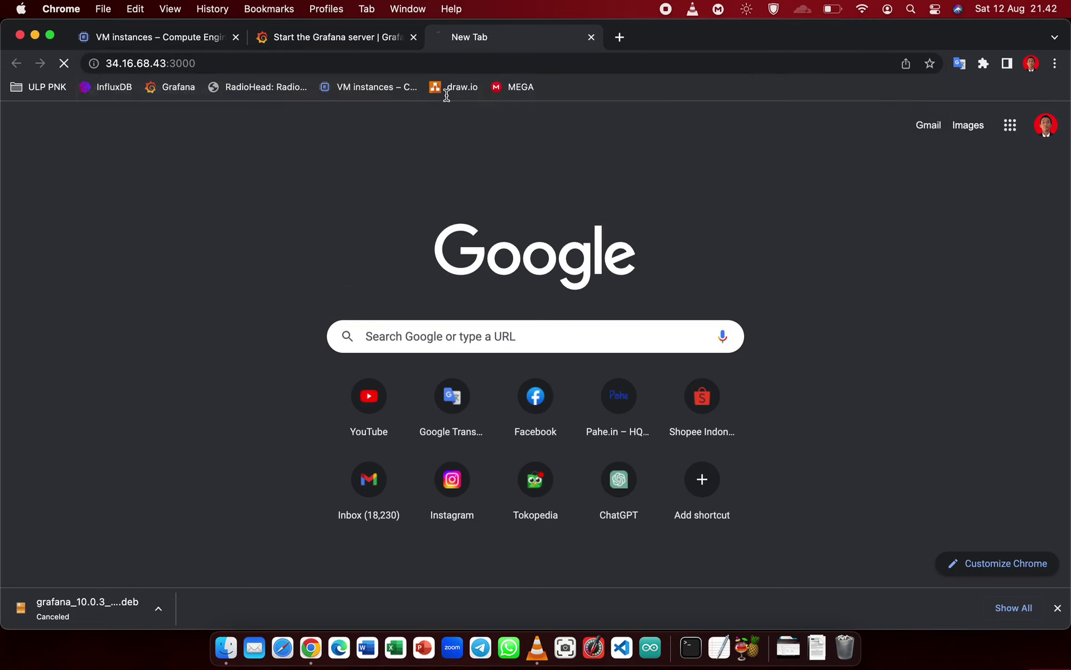
{"action": "left_click", "coordinate": [389, 37]}
- Sign in to Grafana as username 'admin' with the default password
{"action": "left_click", "coordinate": [413, 37]}
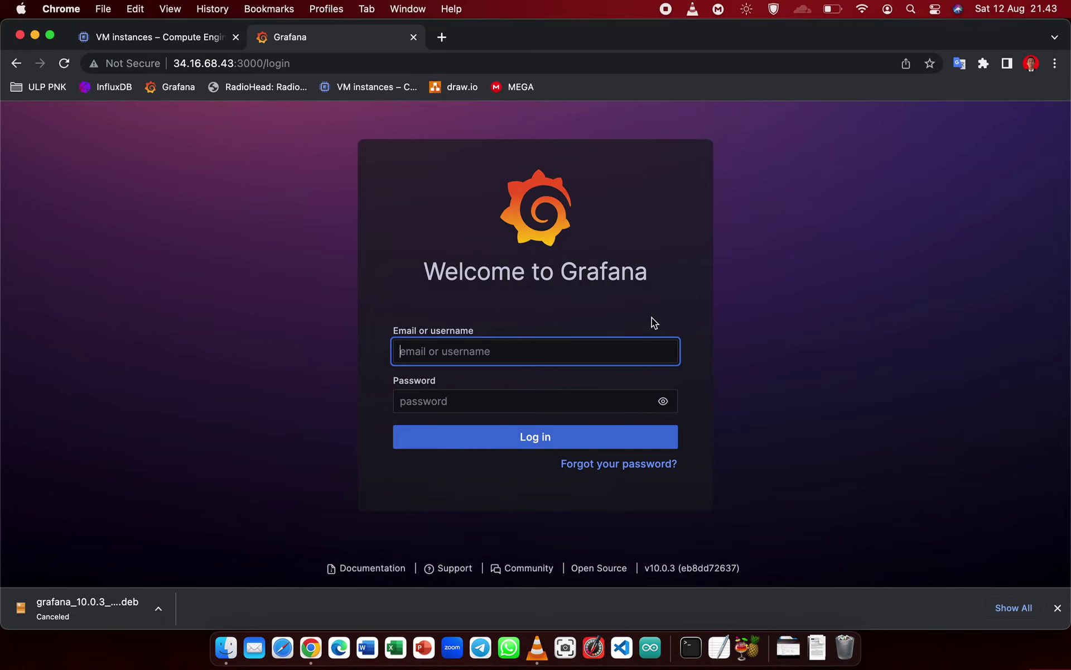
{"action": "left_click", "coordinate": [598, 390]}
{"action": "left_click", "coordinate": [547, 357]}
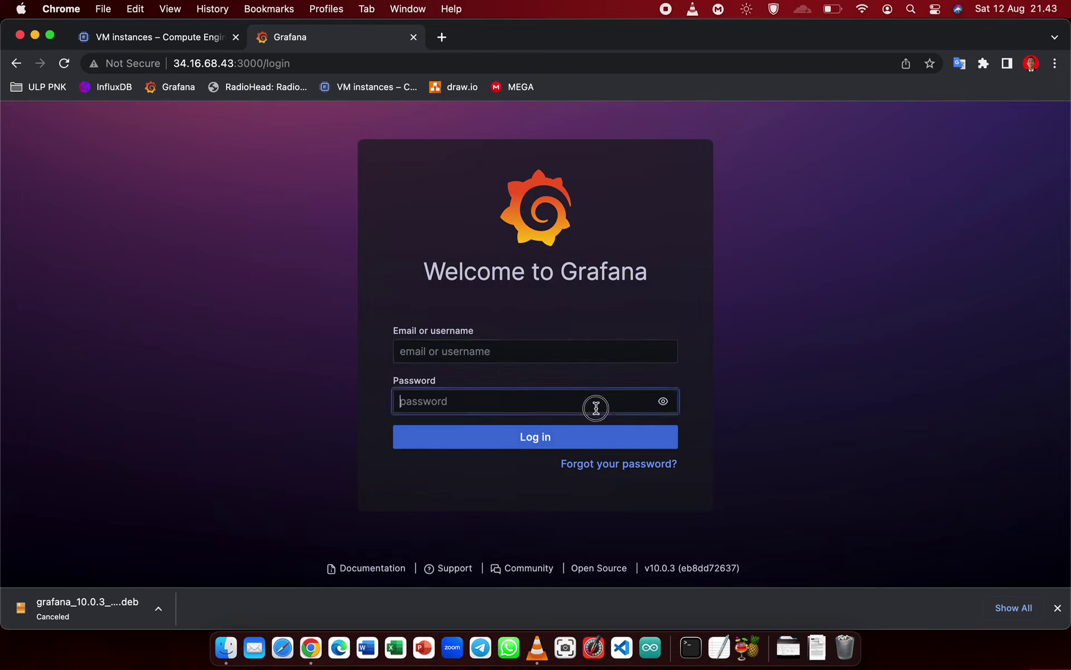
{"action": "type", "text": "admin"}
{"action": "key", "text": "Tab"}
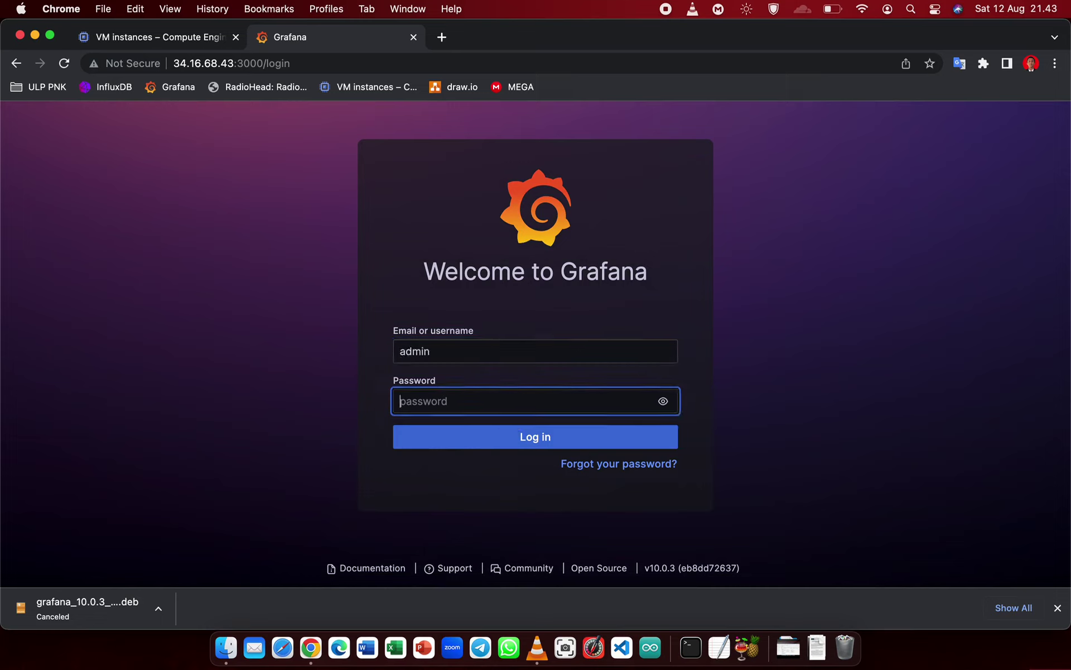
{"action": "type", "text": "ad"}
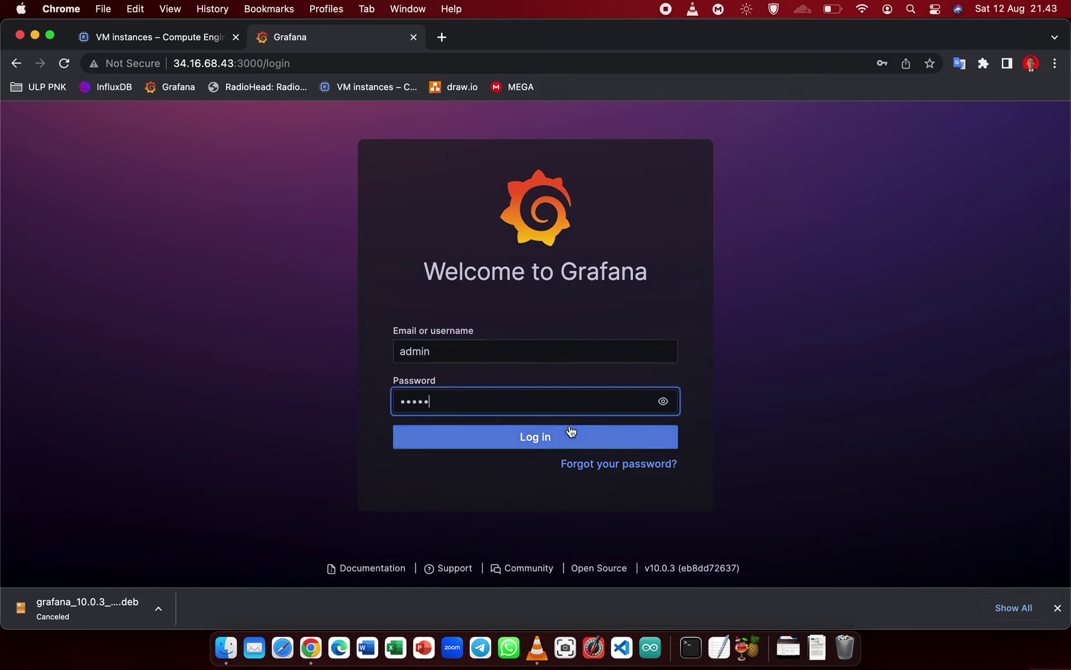
{"action": "left_click", "coordinate": [426, 447]}
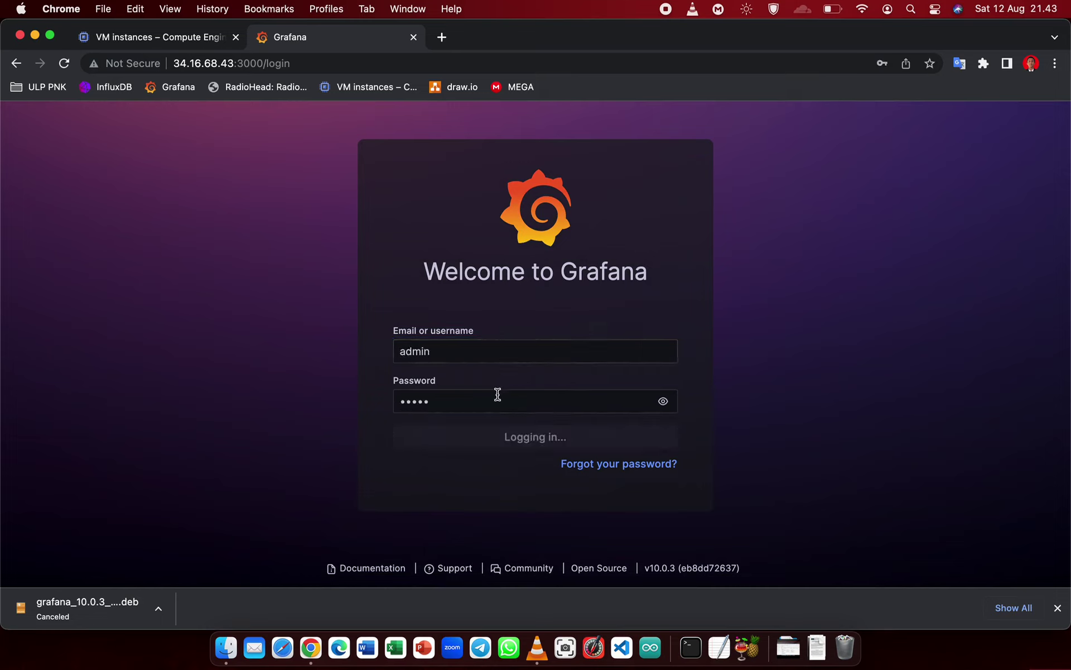
- Dismiss the browser's password warnings and fill in the new and confirm password fields
{"action": "left_click", "coordinate": [559, 278]}
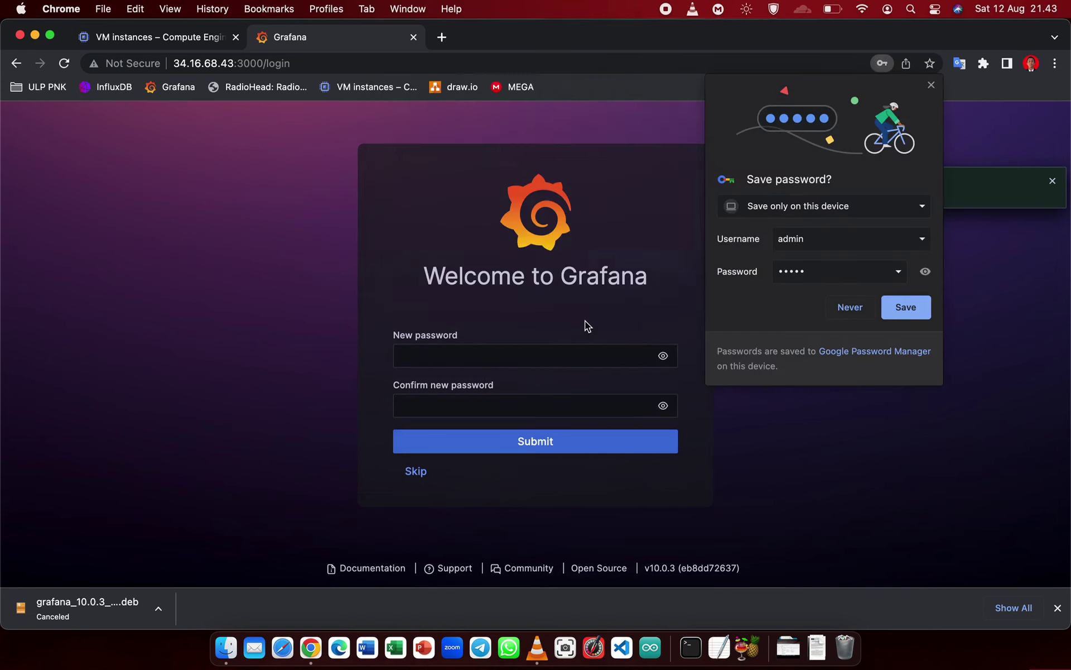
{"action": "left_click", "coordinate": [893, 306]}
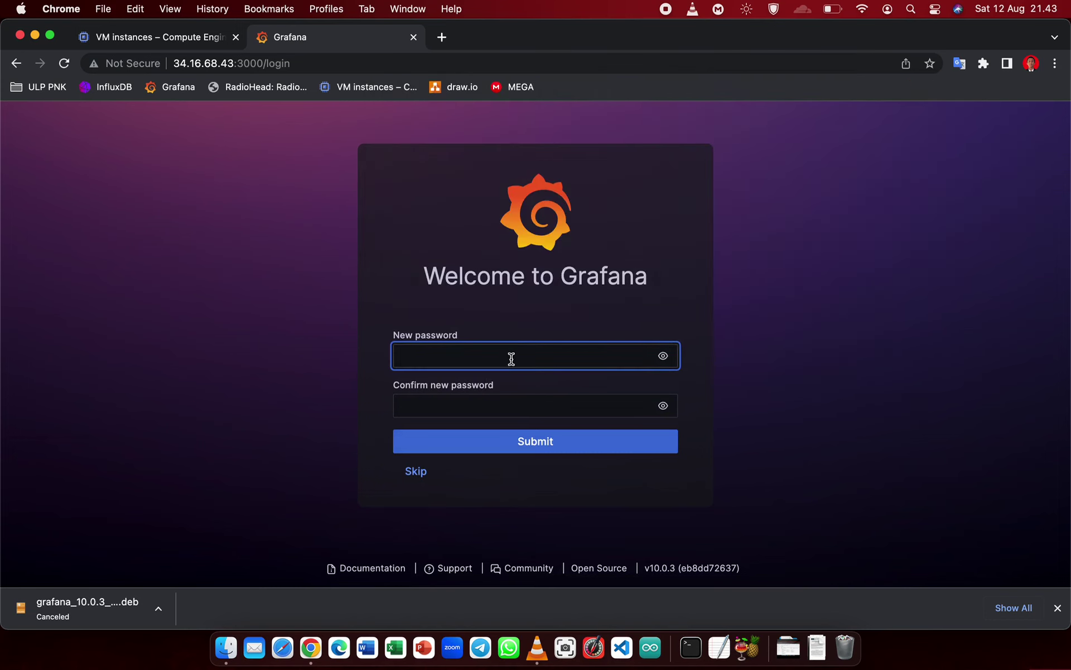
{"action": "type", "text": "admin"}
{"action": "key", "text": "Tab"}
{"action": "key", "text": "Tab"}
{"action": "type", "text": "adm"}
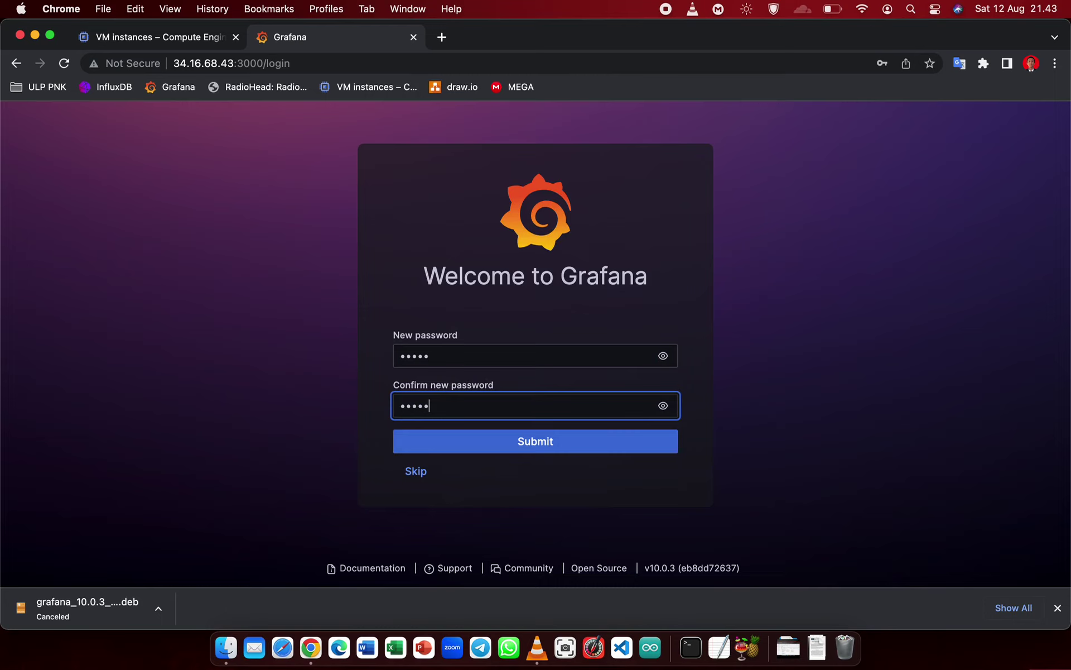
{"action": "left_click", "coordinate": [433, 355]}
{"action": "left_click", "coordinate": [592, 321]}
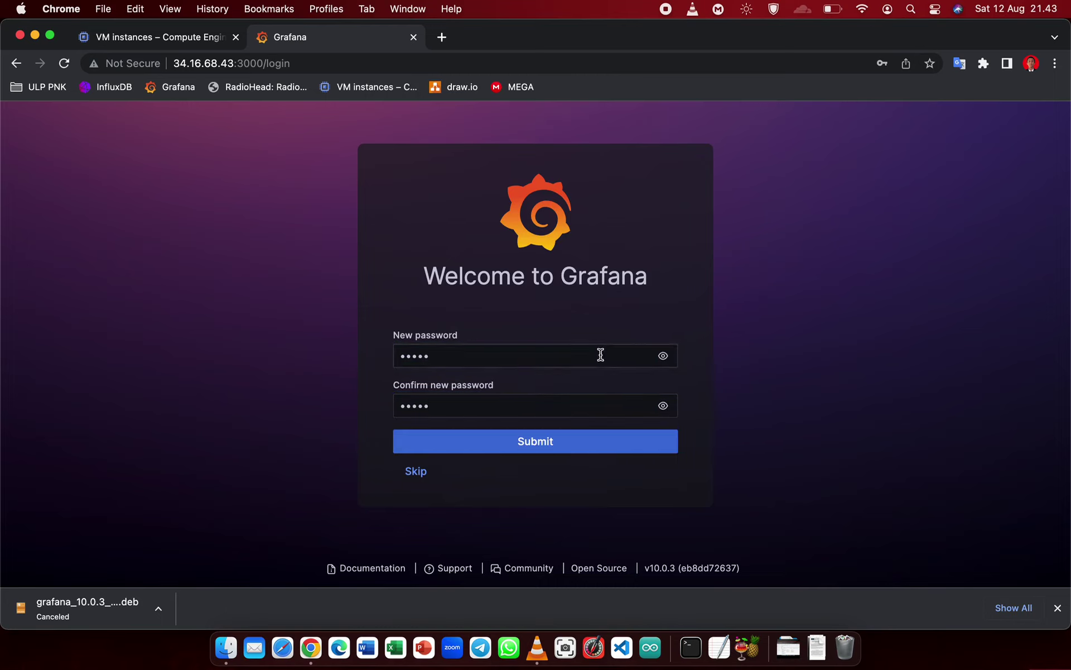
- Replace the browser's suggested strong password with the chosen new password and dismiss the save prompt
{"action": "left_click", "coordinate": [490, 357]}
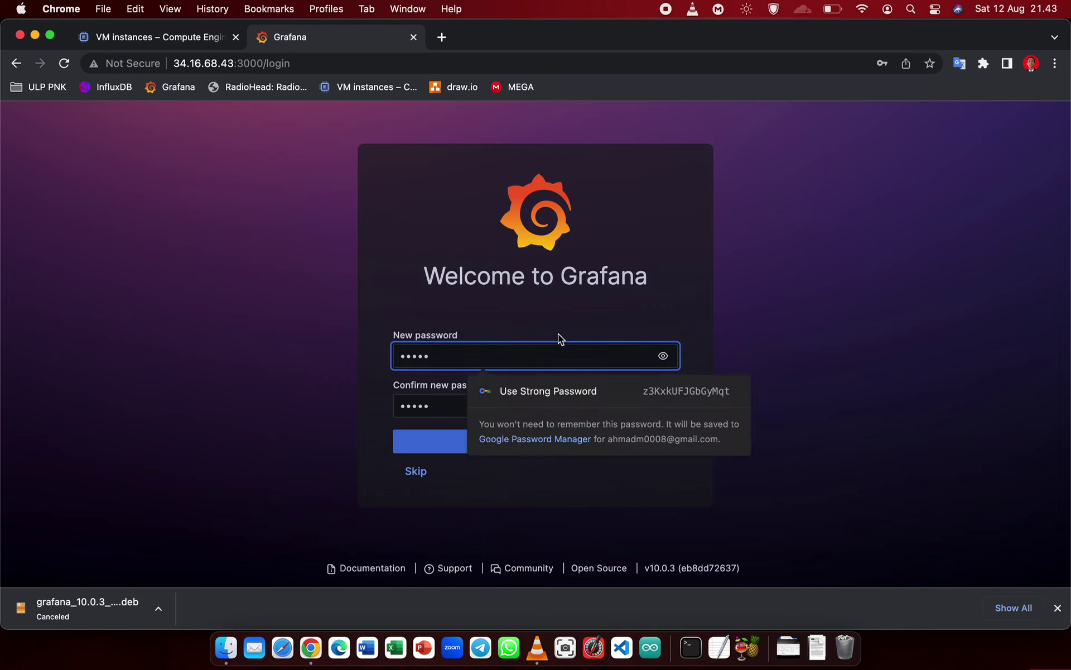
{"action": "left_click", "coordinate": [608, 326]}
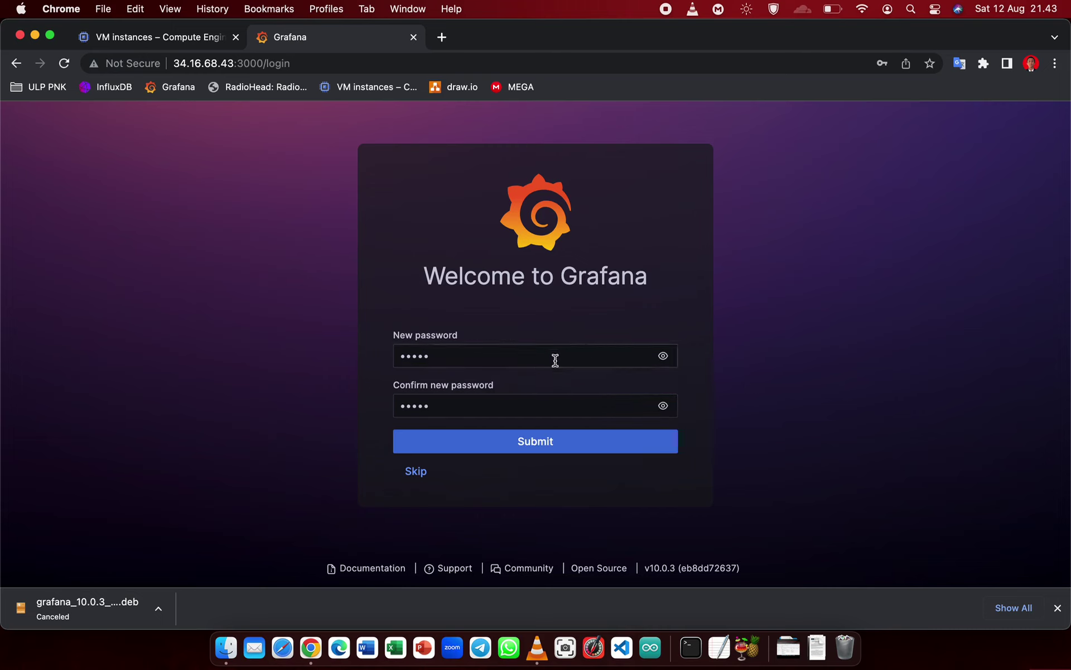
{"action": "left_click", "coordinate": [462, 361]}
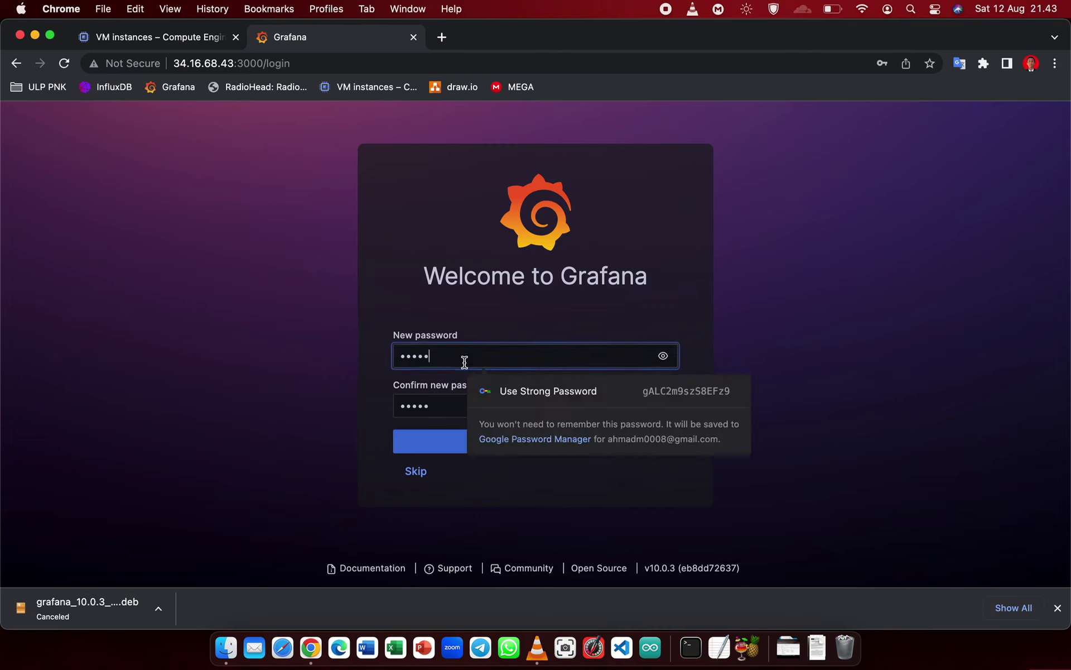
{"action": "left_click", "coordinate": [469, 401]}
{"action": "left_click", "coordinate": [501, 355]}
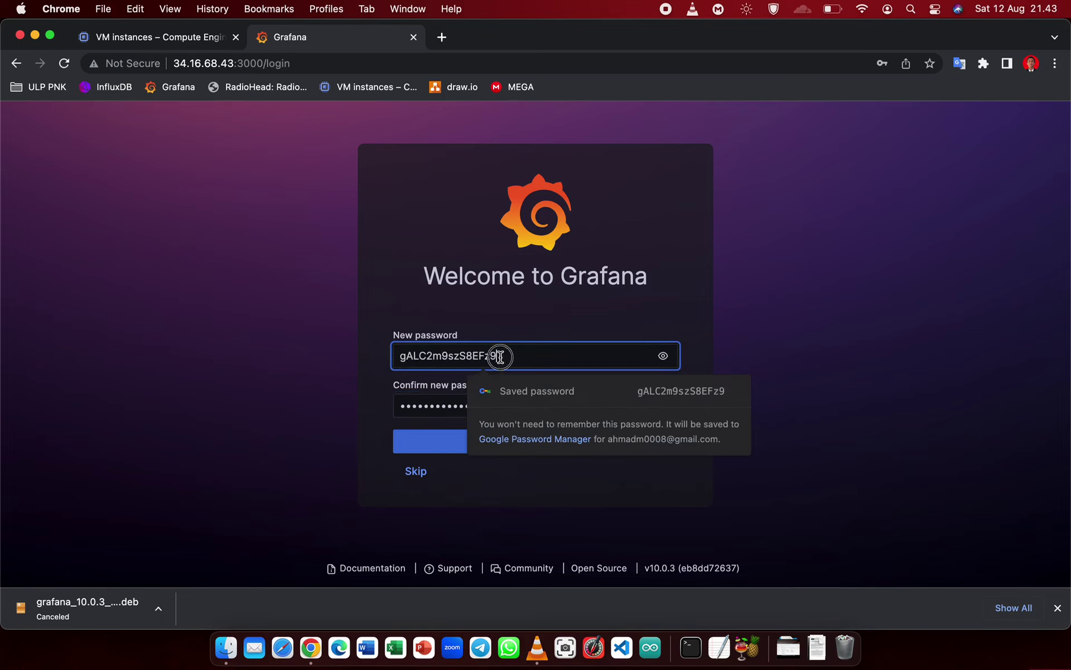
{"action": "key", "text": "super+a"}
{"action": "type", "text": "admi"}
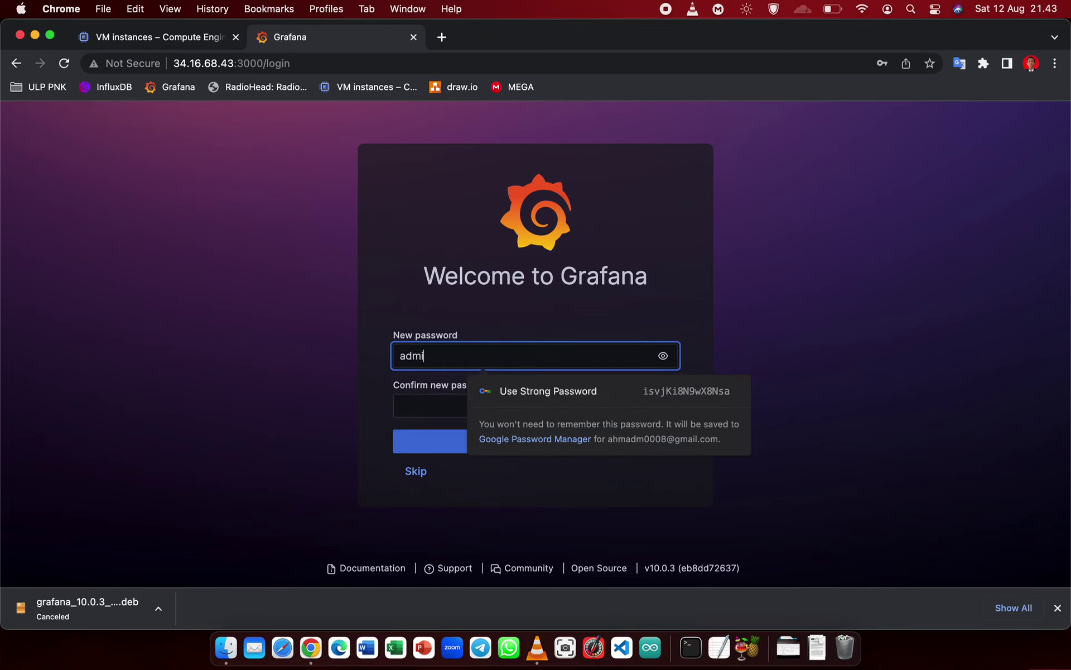
{"action": "type", "text": "n"}
{"action": "key", "text": "Tab"}
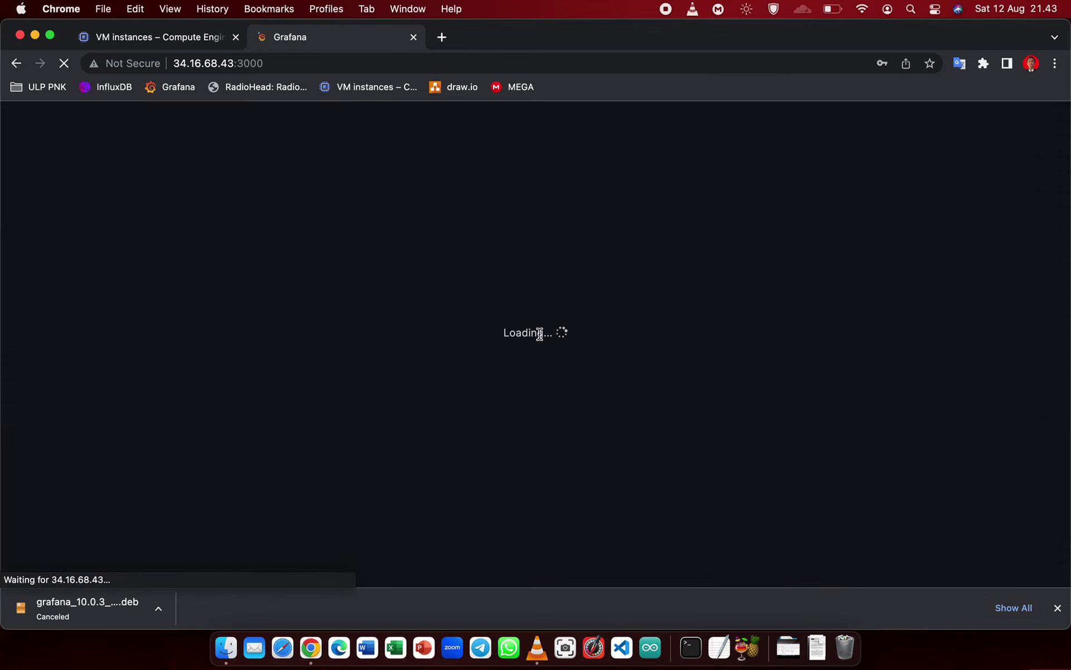
{"action": "left_click", "coordinate": [907, 311]}
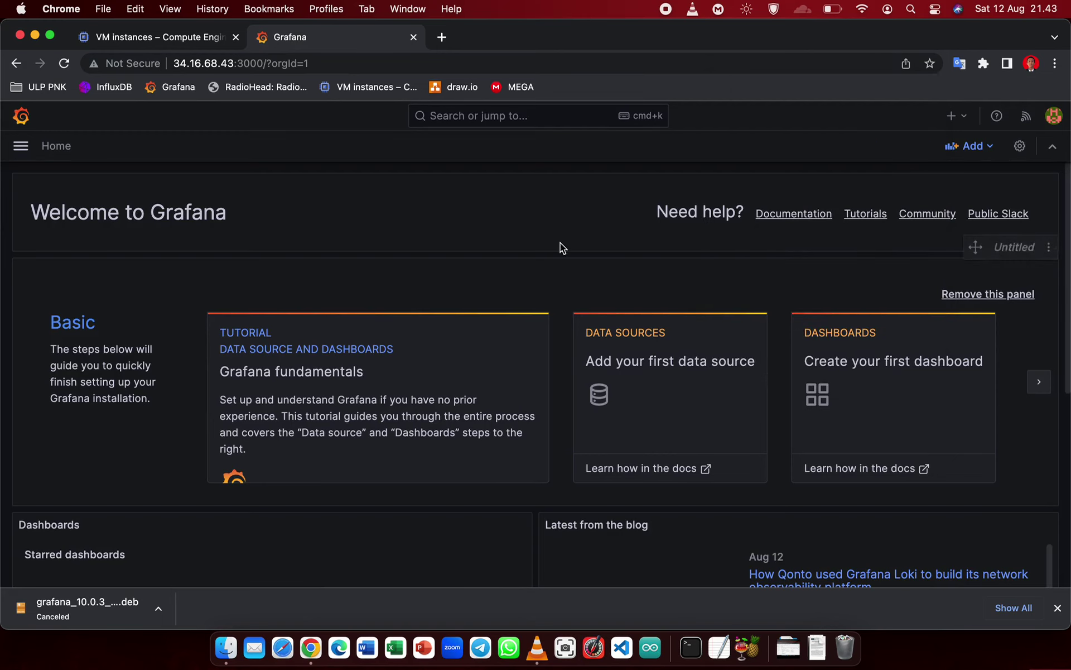
- Discard a stray home-page panel and create a new empty dashboard from Dashboards > New
{"action": "left_click", "coordinate": [973, 146]}
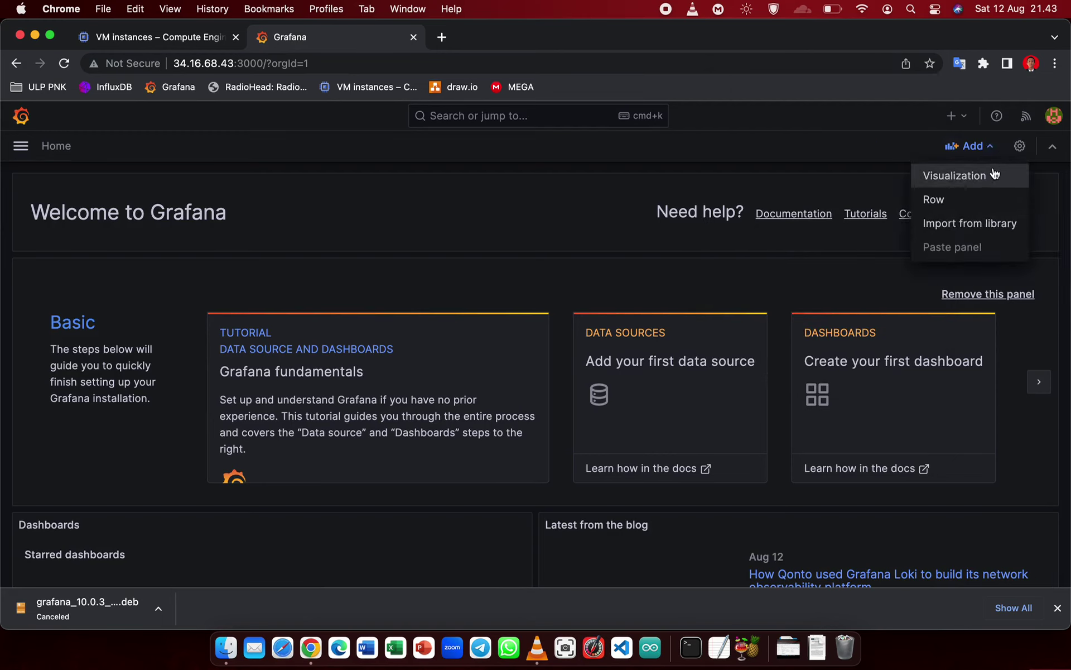
{"action": "left_click", "coordinate": [926, 175]}
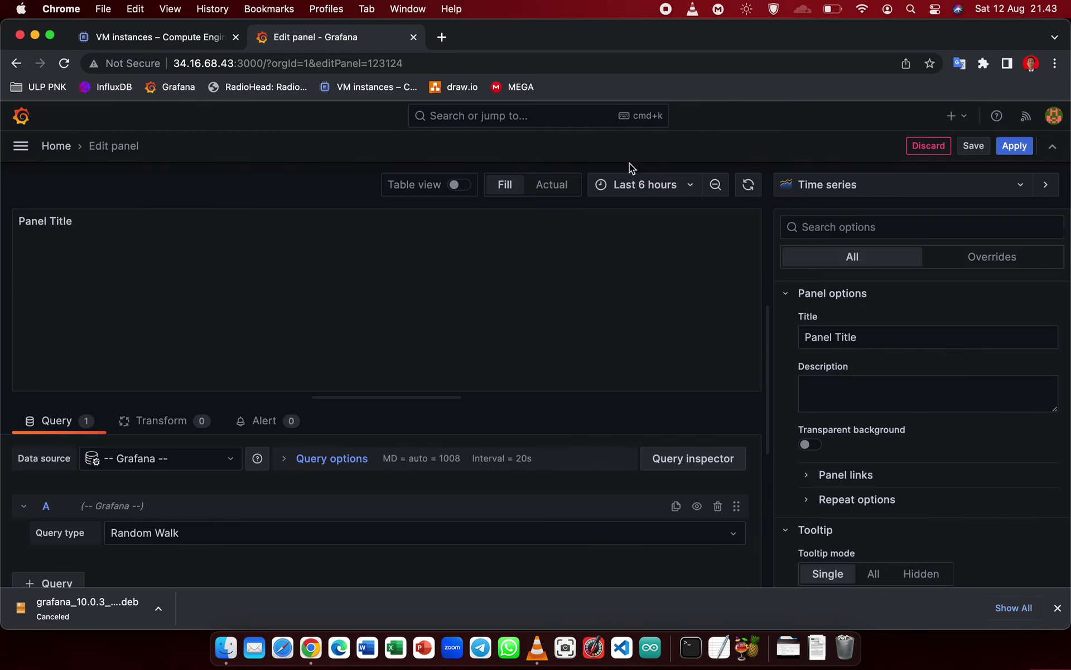
{"action": "left_click", "coordinate": [931, 148]}
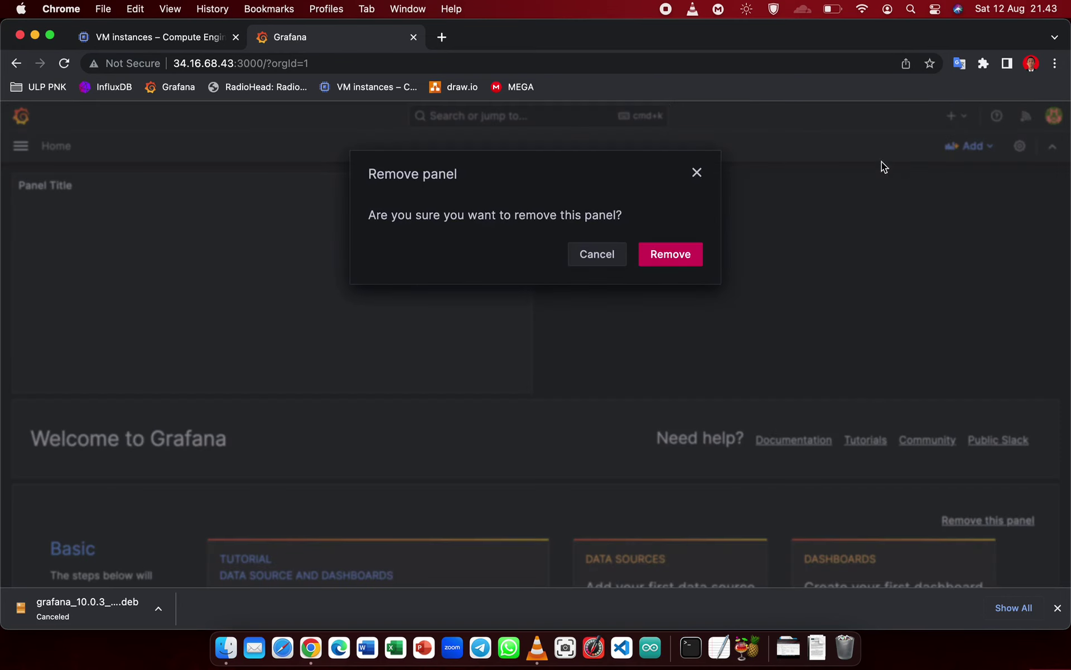
{"action": "left_click", "coordinate": [17, 147]}
{"action": "left_click", "coordinate": [100, 251]}
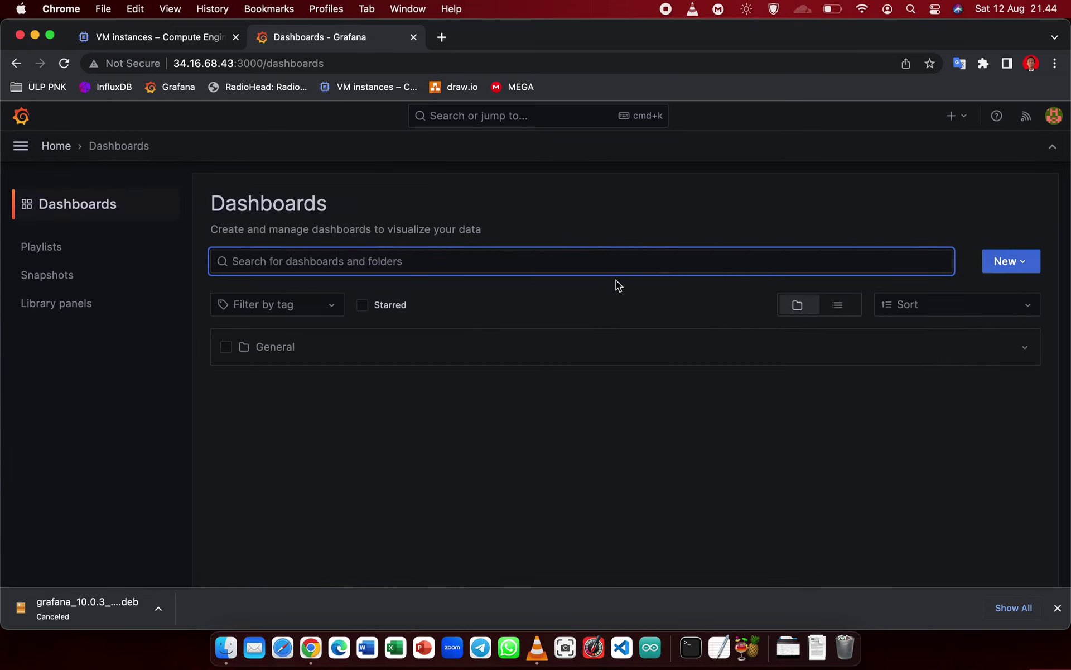
{"action": "left_click", "coordinate": [1007, 262]}
{"action": "left_click", "coordinate": [1003, 296]}
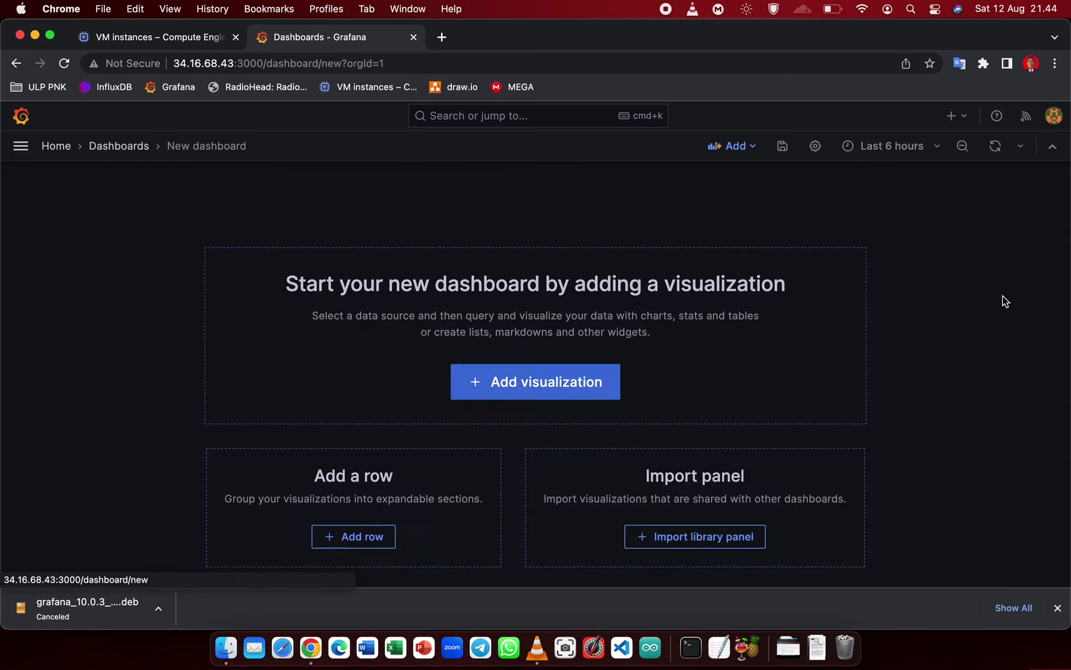
- Add a time series visualization using the Mixed data source and apply it to the dashboard
{"action": "left_click", "coordinate": [554, 395]}
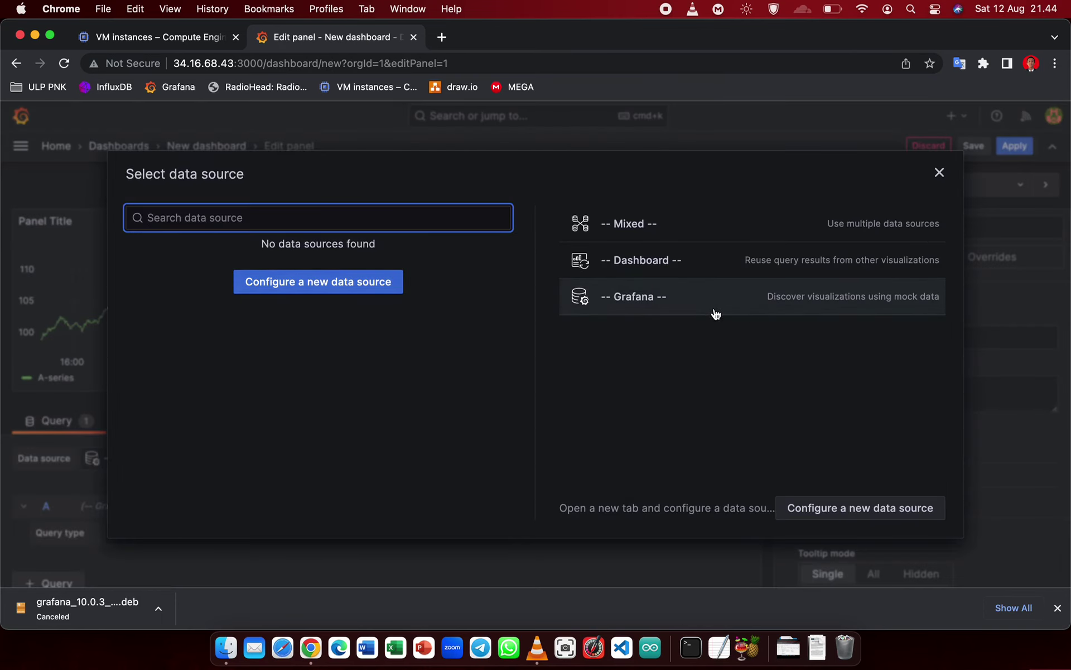
{"action": "left_click", "coordinate": [609, 232]}
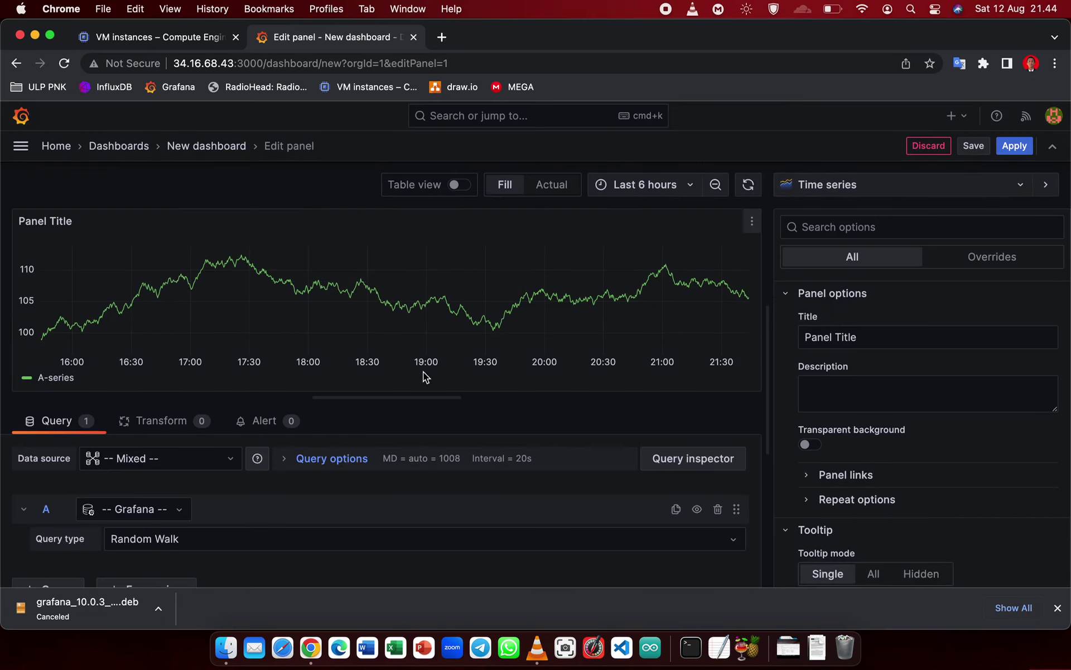
{"action": "scroll", "coordinate": [340, 496], "scroll_direction": "down", "scroll_amount": 1}
{"action": "scroll", "coordinate": [412, 502], "scroll_direction": "up", "scroll_amount": 1}
{"action": "left_click", "coordinate": [1015, 146]}
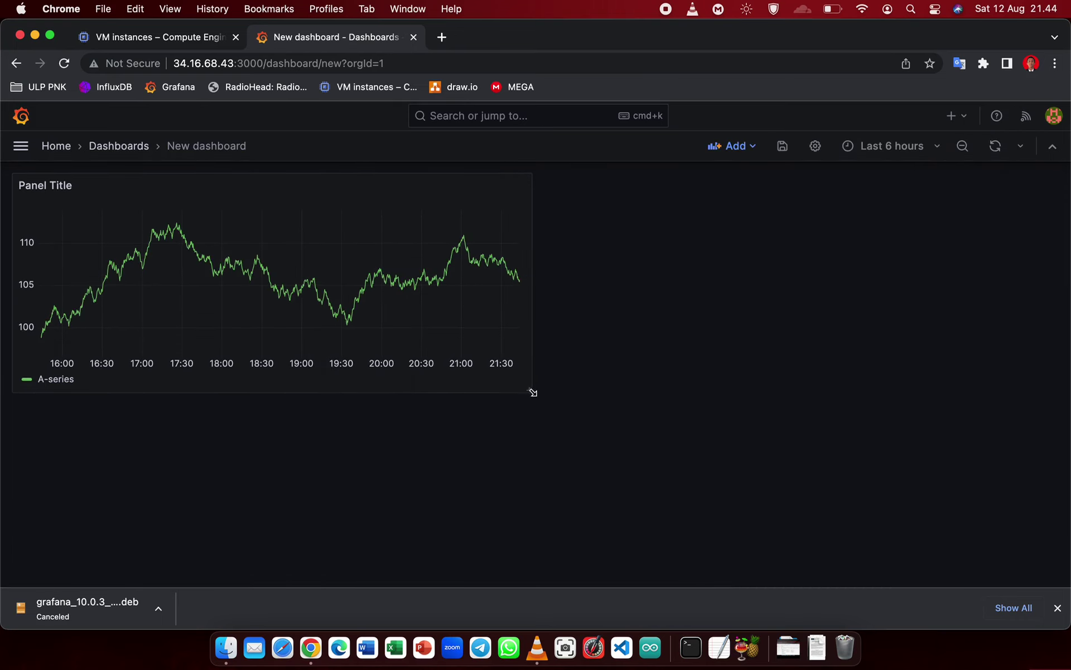
- Resize the panel by its corner to about two-thirds of the page width
{"action": "left_click_drag", "start_coordinate": [531, 390], "coordinate": [1016, 549]}
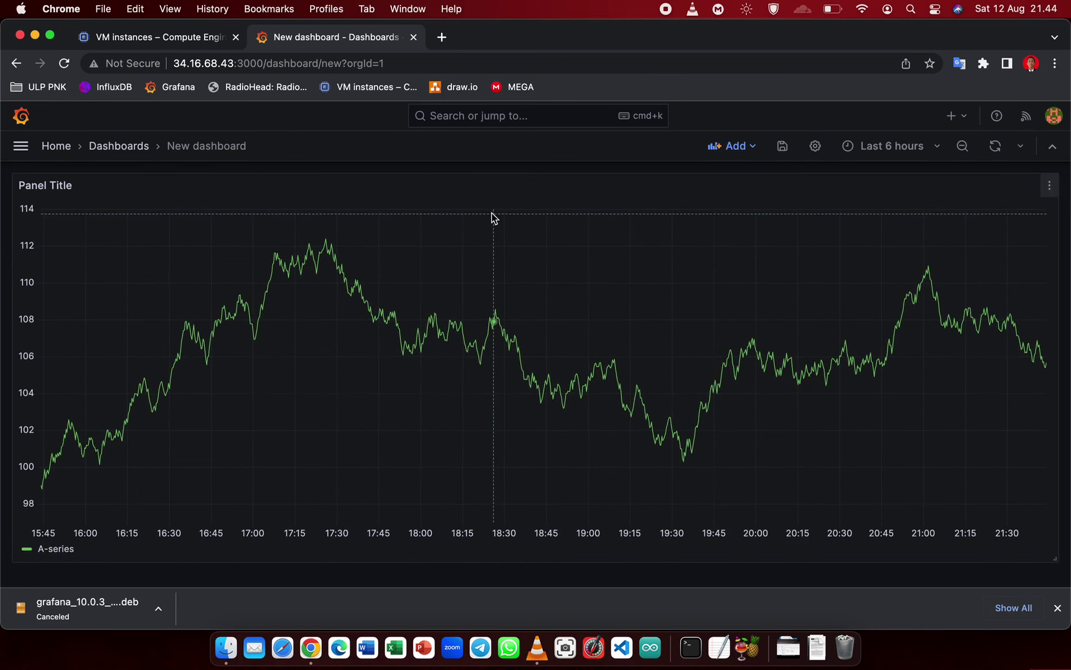
{"action": "left_click", "coordinate": [1056, 562]}
{"action": "left_click_drag", "start_coordinate": [1057, 561], "coordinate": [655, 444]}
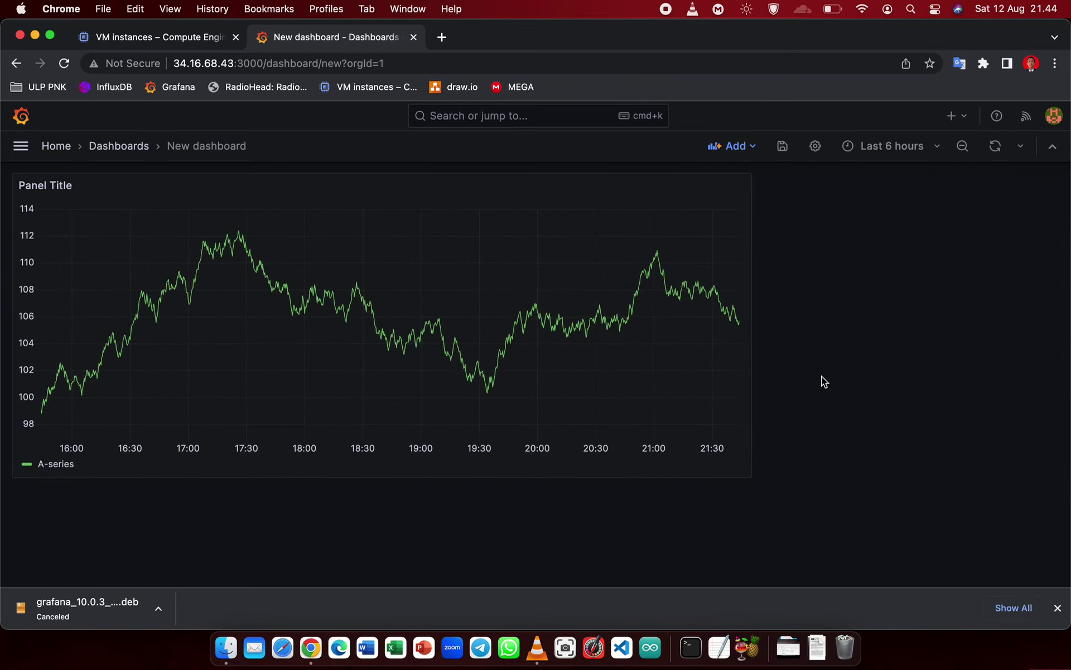